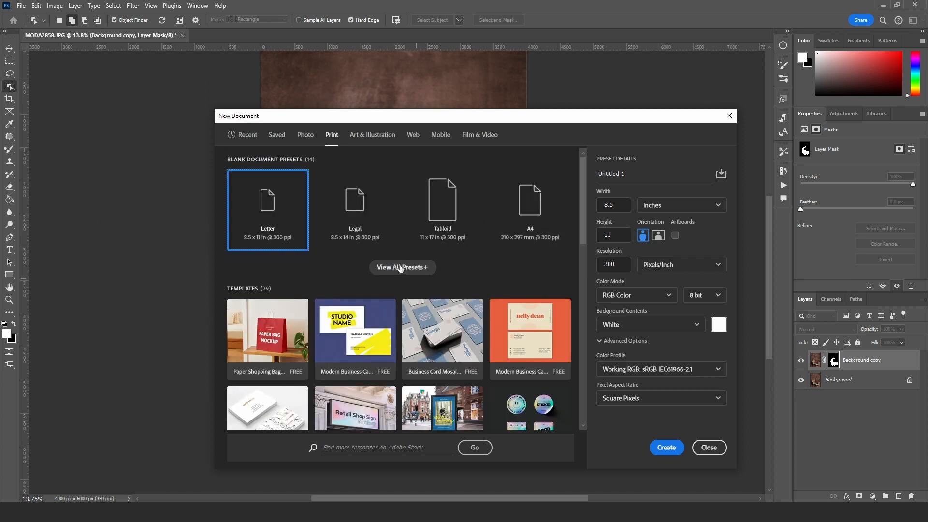
Create a 3508 x 4961 px print document at 300 ppi and rotate its canvas 90° clockwise
{"action": "left_click", "coordinate": [386, 267]}
{"action": "double_click", "coordinate": [441, 300]}
{"action": "left_click", "coordinate": [54, 5]}
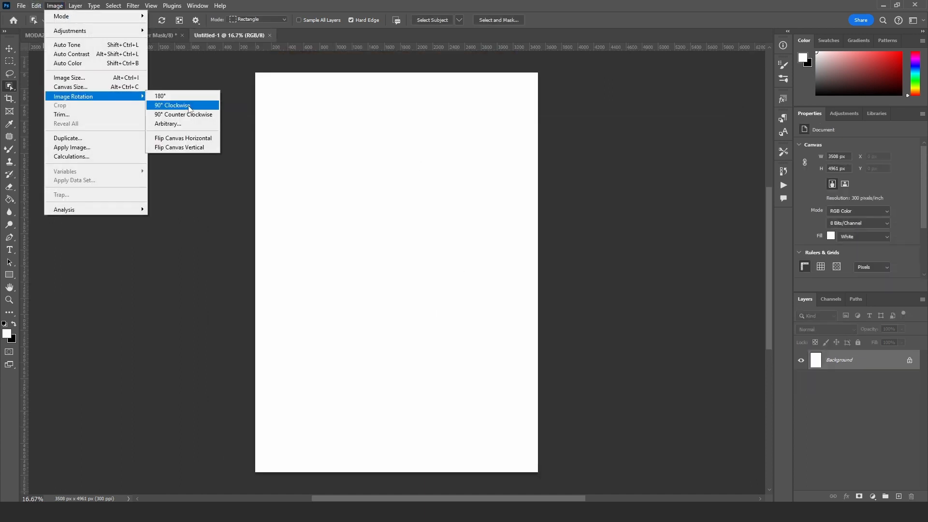
{"action": "left_click", "coordinate": [193, 106]}
Place the floral ring backdrop image A06-LazySun-240707-ML-03 from the file folder into the new document
{"action": "mouse_move", "coordinate": [187, 509]}
{"action": "left_click", "coordinate": [177, 476]}
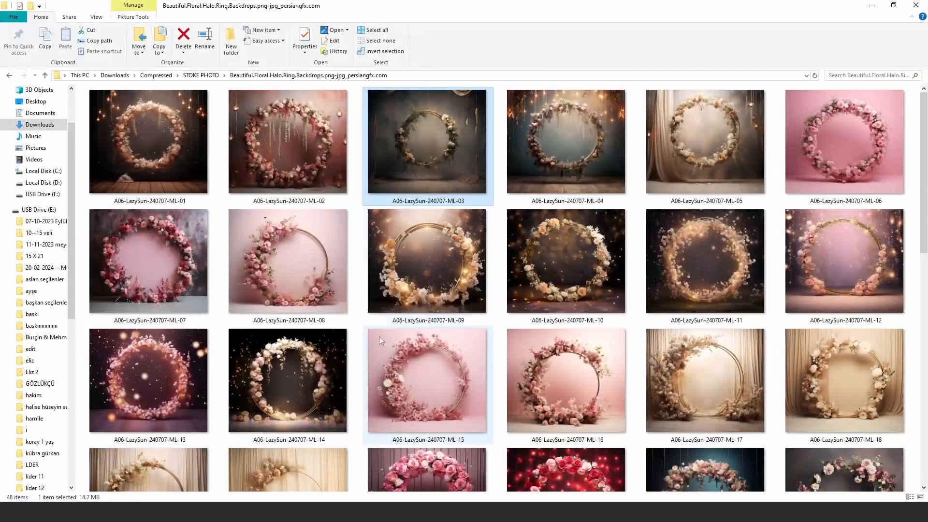
{"action": "left_click_drag", "start_coordinate": [416, 152], "coordinate": [406, 329]}
{"action": "key", "text": "Return"}
Copy the masked baby-on-moon cutout from MODA2858.JPG into the new document above the backdrop
{"action": "left_click", "coordinate": [99, 35]}
{"action": "key", "text": "v"}
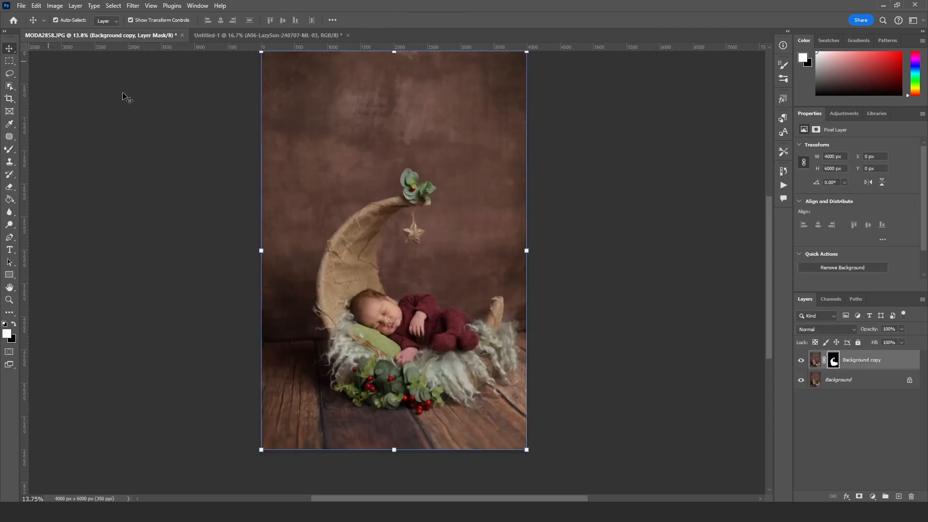
{"action": "left_click_drag", "start_coordinate": [329, 200], "coordinate": [443, 326]}
{"action": "scroll", "coordinate": [441, 326], "scroll_direction": "down", "scroll_amount": 1}
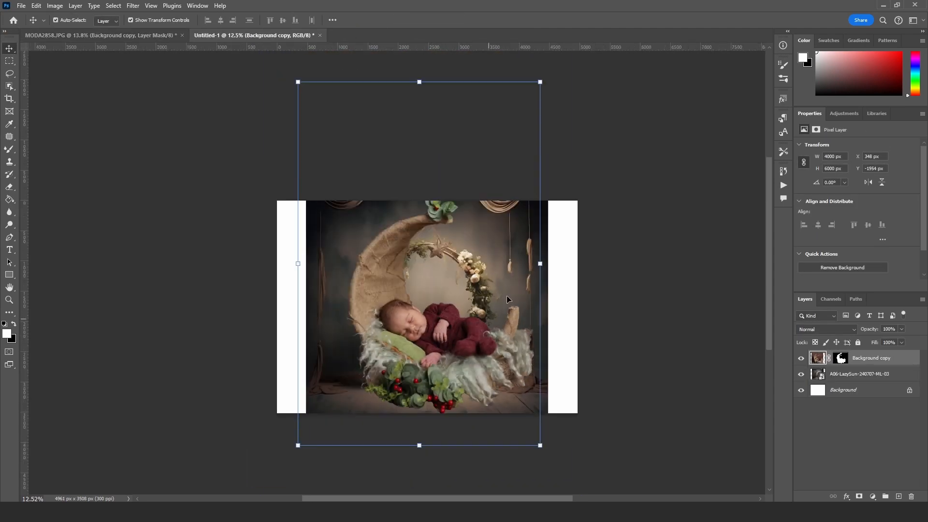
Enlarge the ring backdrop proportionally to about 4202 x 3684 px so it reaches the canvas's right edge
{"action": "left_click", "coordinate": [859, 373]}
{"action": "left_click_drag", "start_coordinate": [547, 201], "coordinate": [578, 175]}
{"action": "mouse_move", "coordinate": [307, 174]}
{"action": "left_mouse_down"}
{"action": "mouse_move", "coordinate": [274, 146]}
{"action": "mouse_move", "coordinate": [291, 198]}
{"action": "mouse_move", "coordinate": [299, 176]}
{"action": "left_mouse_up"}
{"action": "key", "text": "Return"}
{"action": "scroll", "coordinate": [366, 204], "scroll_direction": "down", "scroll_amount": 1}
{"action": "scroll", "coordinate": [380, 216], "scroll_direction": "up", "scroll_amount": 2}
{"action": "key", "text": "Return"}
Crop the canvas to the backdrop's left edge, removing the blank white strip and leaving about 4178 x 3508 px
{"action": "left_click", "coordinate": [10, 99]}
{"action": "left_click_drag", "start_coordinate": [243, 188], "coordinate": [606, 445]}
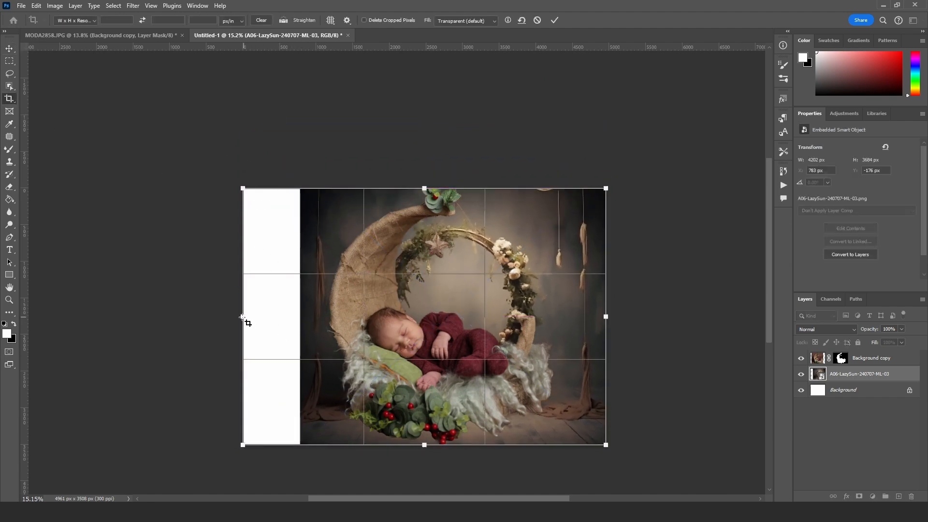
{"action": "left_click_drag", "start_coordinate": [244, 319], "coordinate": [300, 319]}
{"action": "key", "text": "Return"}
{"action": "scroll", "coordinate": [356, 354], "scroll_direction": "up", "scroll_amount": 3}
{"action": "scroll", "coordinate": [356, 355], "scroll_direction": "down", "scroll_amount": 5}
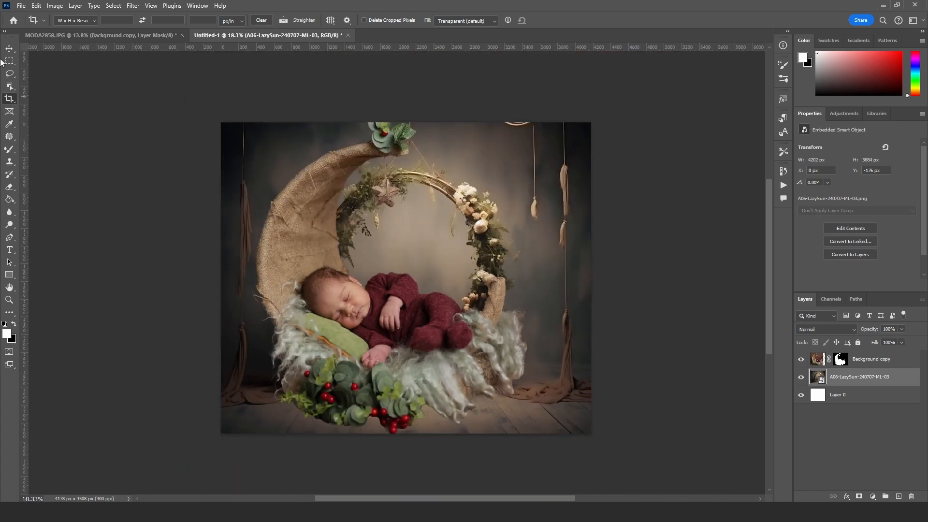
Scale the baby cutout to about 2621 x 3930 px and position the moon over the floral ring
{"action": "left_click", "coordinate": [9, 48]}
{"action": "left_click", "coordinate": [382, 290]}
{"action": "scroll", "coordinate": [448, 215], "scroll_direction": "down", "scroll_amount": 3}
{"action": "scroll", "coordinate": [344, 269], "scroll_direction": "up", "scroll_amount": 3}
{"action": "left_click_drag", "start_coordinate": [515, 81], "coordinate": [422, 216]}
{"action": "left_click_drag", "start_coordinate": [354, 341], "coordinate": [419, 280]}
{"action": "left_click_drag", "start_coordinate": [487, 159], "coordinate": [482, 165]}
{"action": "left_click_drag", "start_coordinate": [465, 260], "coordinate": [469, 263]}
{"action": "left_click_drag", "start_coordinate": [486, 168], "coordinate": [492, 160]}
{"action": "left_click_drag", "start_coordinate": [457, 274], "coordinate": [455, 276]}
{"action": "key", "text": "Return"}
Try to hide the moon's right burlap tip by painting black on the cutout's layer mask with a small brush
{"action": "scroll", "coordinate": [426, 360], "scroll_direction": "up", "scroll_amount": 7}
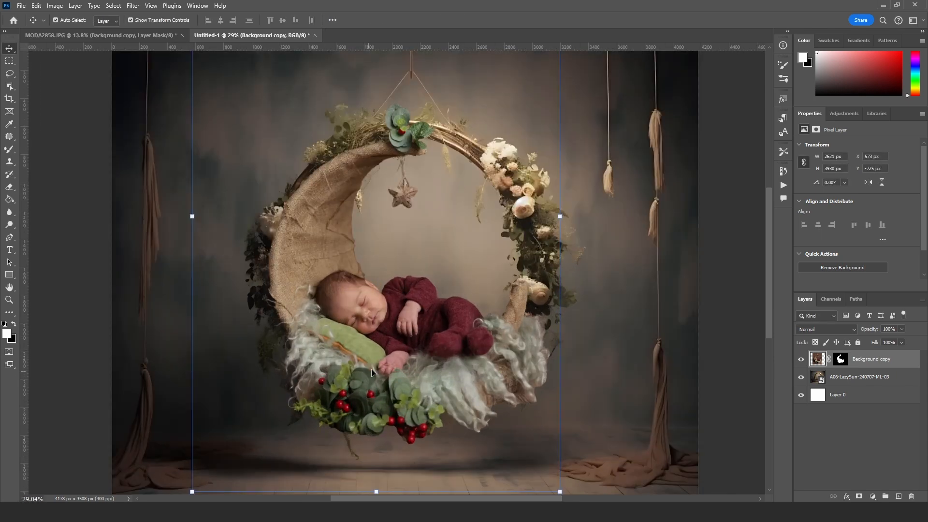
{"action": "scroll", "coordinate": [441, 256], "scroll_direction": "down", "scroll_amount": 3}
{"action": "left_click", "coordinate": [839, 360]}
{"action": "left_click", "coordinate": [10, 149]}
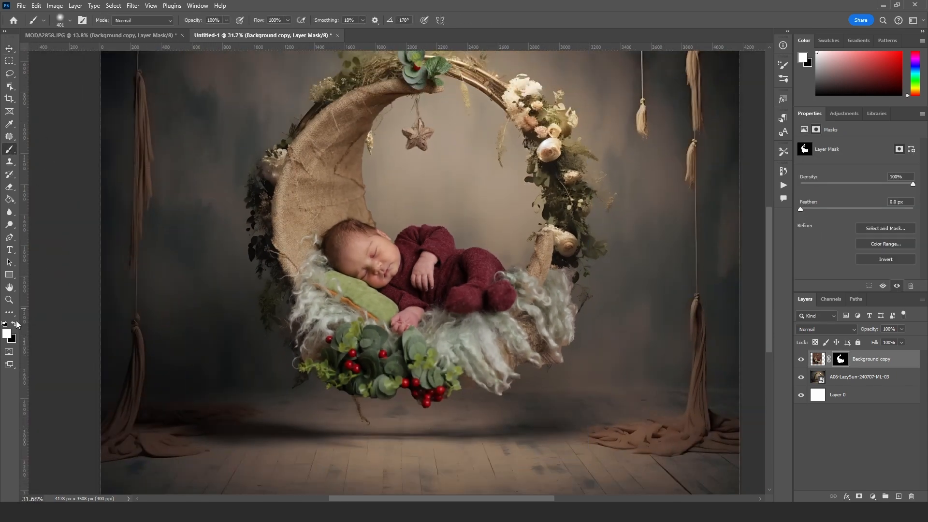
{"action": "key", "text": "x"}
{"action": "right_click", "coordinate": [572, 280]}
{"action": "key", "text": "Escape"}
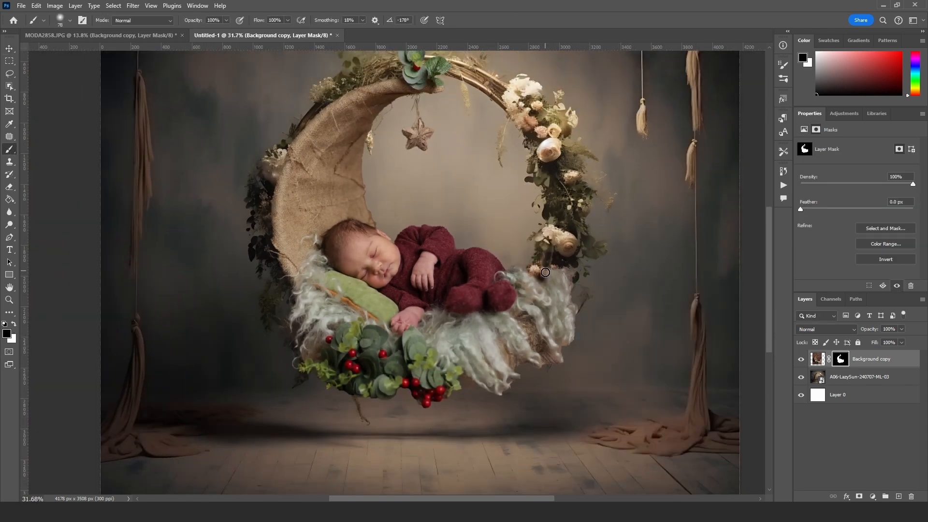
{"action": "left_click_drag", "start_coordinate": [403, 201], "coordinate": [405, 226]}
{"action": "scroll", "coordinate": [403, 199], "scroll_direction": "up", "scroll_amount": 2}
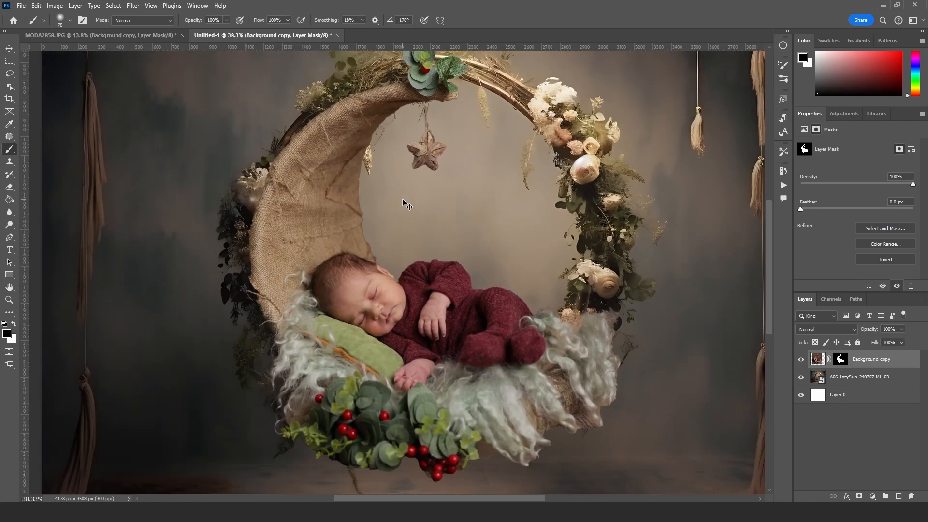
Scale the baby cutout down slightly and center it lower inside the floral ring
{"action": "scroll", "coordinate": [405, 203], "scroll_direction": "down", "scroll_amount": 2}
{"action": "key", "text": "ctrl+t"}
{"action": "scroll", "coordinate": [405, 203], "scroll_direction": "down", "scroll_amount": 2}
{"action": "left_click_drag", "start_coordinate": [546, 424], "coordinate": [515, 374]}
{"action": "left_click_drag", "start_coordinate": [455, 307], "coordinate": [469, 342]}
{"action": "key", "text": "Return"}
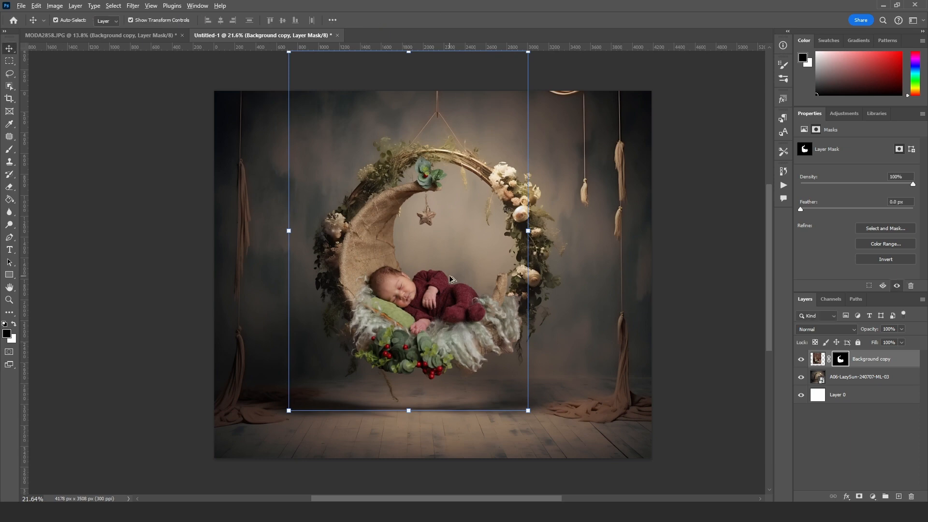
Open Select and Mask on the cutout and refine the wool fringe edges with the Refine Edge brush
{"action": "scroll", "coordinate": [420, 273], "scroll_direction": "up", "scroll_amount": 2}
{"action": "scroll", "coordinate": [452, 280], "scroll_direction": "up", "scroll_amount": 1}
{"action": "left_click", "coordinate": [885, 228]}
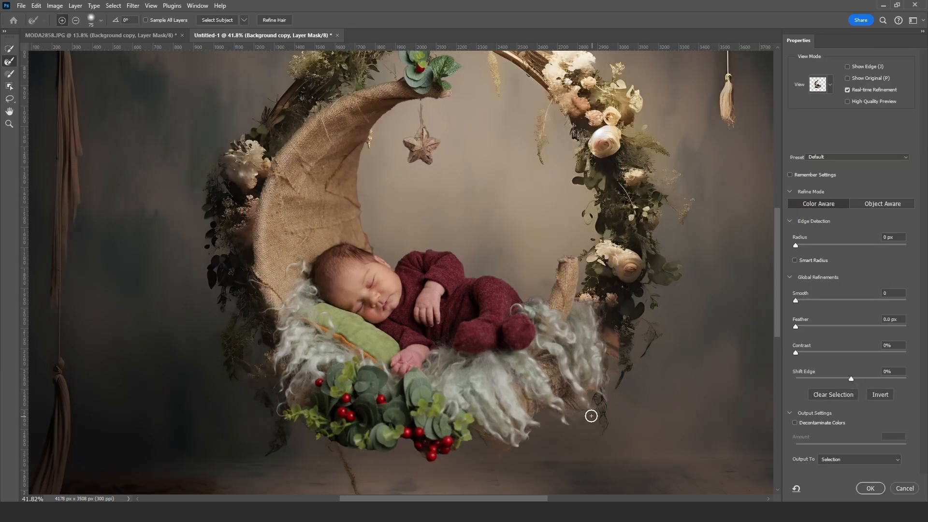
{"action": "left_click_drag", "start_coordinate": [548, 403], "coordinate": [552, 436]}
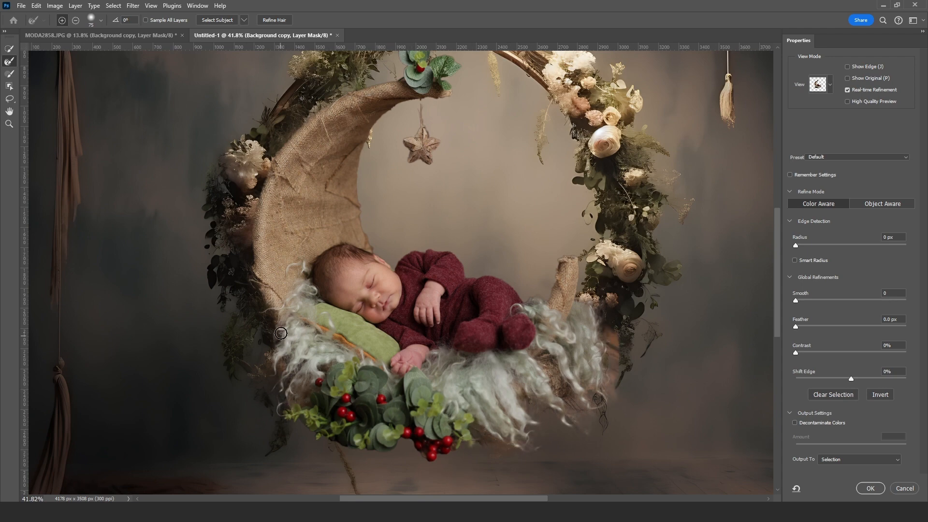
{"action": "scroll", "coordinate": [289, 266], "scroll_direction": "up", "scroll_amount": 3}
{"action": "scroll", "coordinate": [290, 266], "scroll_direction": "left", "scroll_amount": 1}
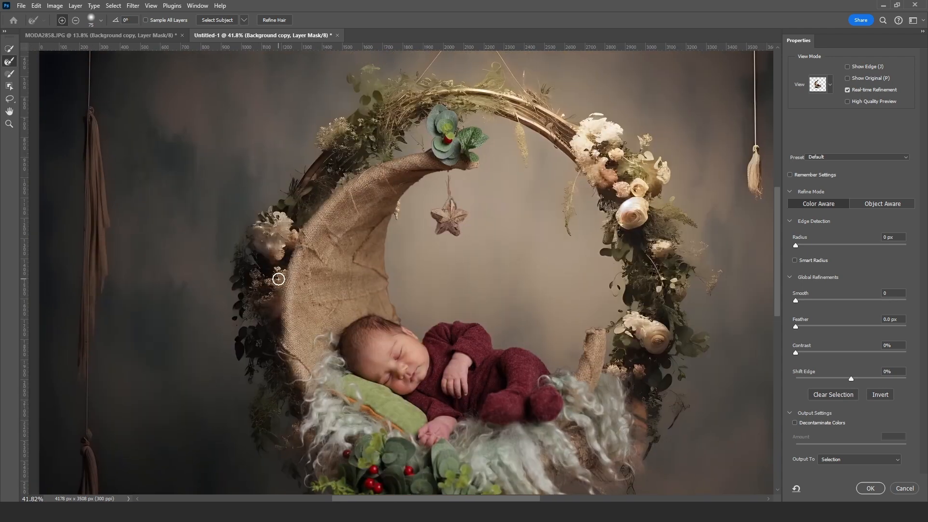
{"action": "scroll", "coordinate": [541, 313], "scroll_direction": "down", "scroll_amount": 2}
{"action": "scroll", "coordinate": [541, 313], "scroll_direction": "right", "scroll_amount": 2}
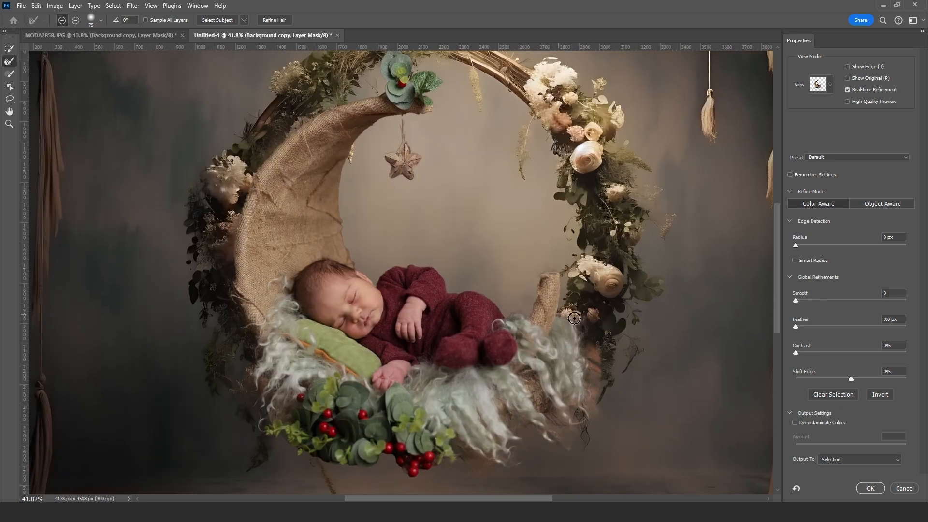
Shift the mask edge inward and output the refined cutout as a new layer with a layer mask
{"action": "left_click_drag", "start_coordinate": [865, 379], "coordinate": [837, 376]}
{"action": "left_click", "coordinate": [846, 460]}
{"action": "left_click", "coordinate": [853, 477]}
{"action": "left_click", "coordinate": [871, 490]}
Delete the original Background copy layer, keeping the refined cutout layer
{"action": "left_click", "coordinate": [865, 378]}
{"action": "key", "text": "Delete"}
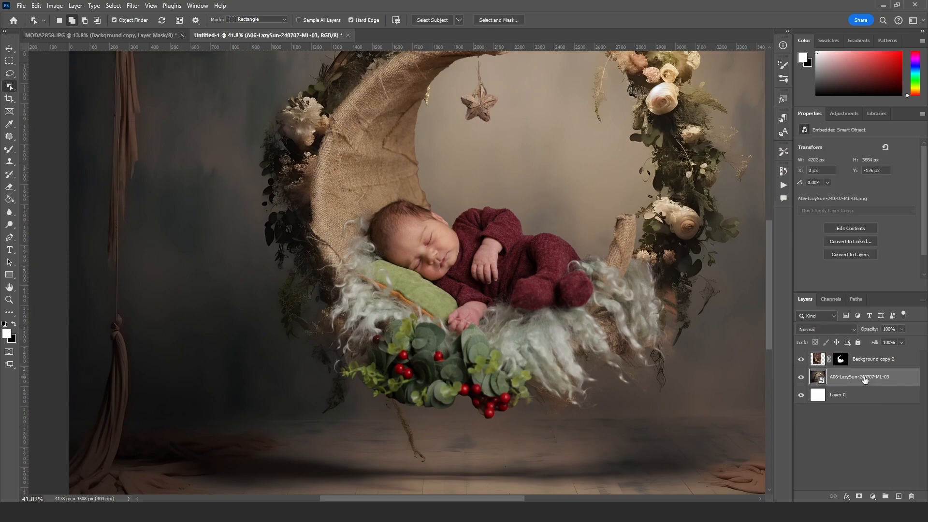
{"action": "scroll", "coordinate": [579, 230], "scroll_direction": "up", "scroll_amount": 7}
{"action": "scroll", "coordinate": [579, 230], "scroll_direction": "down", "scroll_amount": 8}
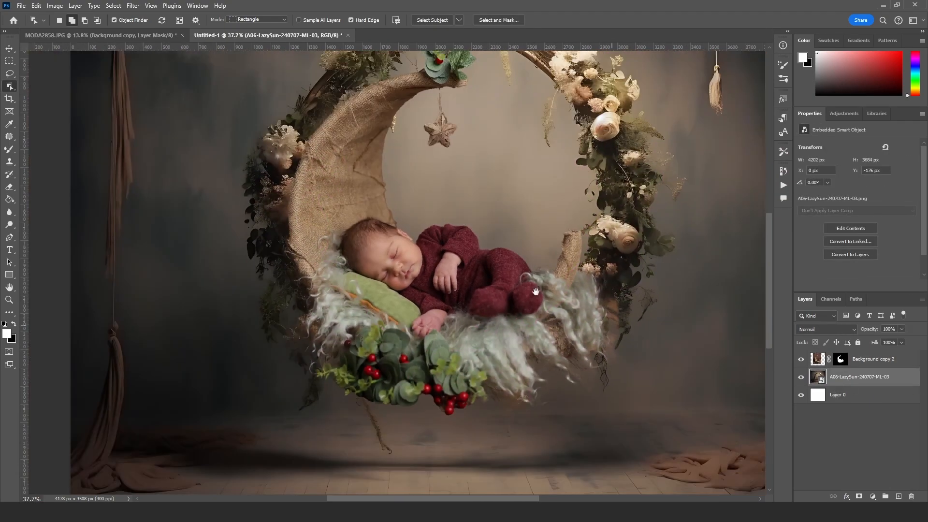
Add a Curves adjustment above the cutout, darken it from input 108 to output 72, and clip it to the cutout
{"action": "scroll", "coordinate": [535, 292], "scroll_direction": "up", "scroll_amount": 1}
{"action": "left_click", "coordinate": [869, 358]}
{"action": "left_click", "coordinate": [872, 496]}
{"action": "left_click", "coordinate": [869, 380]}
{"action": "left_click_drag", "start_coordinate": [860, 222], "coordinate": [859, 234]}
{"action": "scroll", "coordinate": [528, 240], "scroll_direction": "down", "scroll_amount": 6}
{"action": "scroll", "coordinate": [529, 240], "scroll_direction": "up", "scroll_amount": 3}
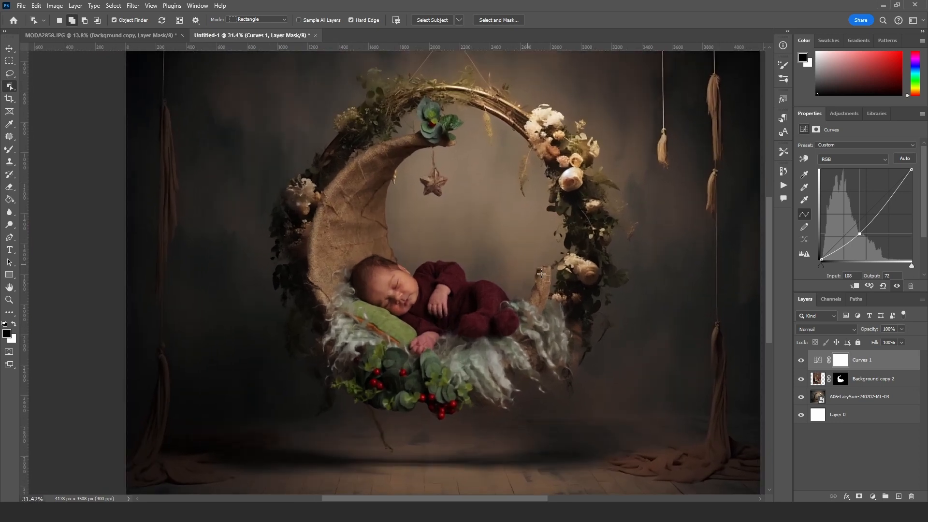
{"action": "left_click", "coordinate": [825, 369], "text": "alt"}
Lighten the baby's face and body by painting the Curves mask with a large soft black brush at 59% opacity
{"action": "scroll", "coordinate": [383, 245], "scroll_direction": "up", "scroll_amount": 2}
{"action": "right_click", "coordinate": [9, 149]}
{"action": "left_click", "coordinate": [50, 149]}
{"action": "right_click", "coordinate": [468, 325]}
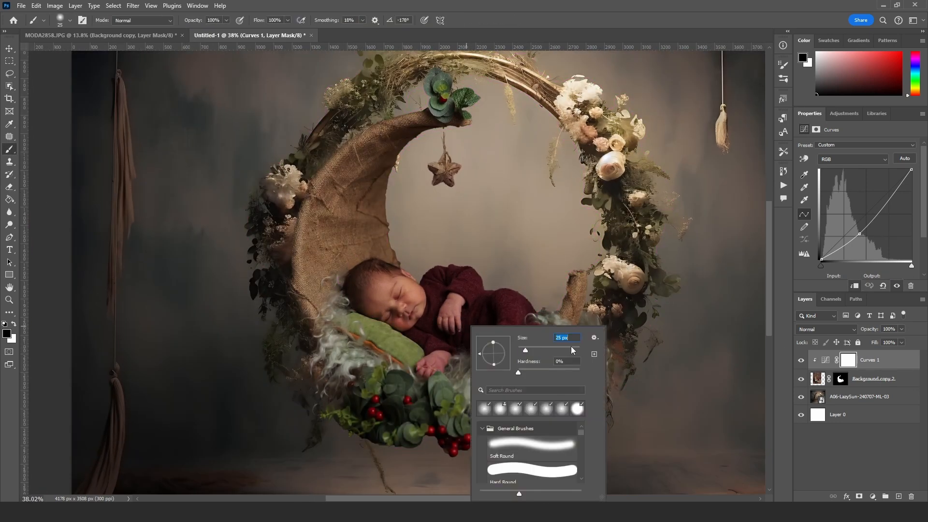
{"action": "left_click", "coordinate": [571, 348]}
{"action": "left_click", "coordinate": [227, 21]}
{"action": "left_click", "coordinate": [209, 33]}
{"action": "right_click", "coordinate": [443, 279]}
{"action": "left_click", "coordinate": [547, 300]}
{"action": "mouse_move", "coordinate": [400, 301]}
{"action": "left_mouse_down"}
{"action": "mouse_move", "coordinate": [464, 315]}
{"action": "mouse_move", "coordinate": [435, 361]}
{"action": "left_mouse_up"}
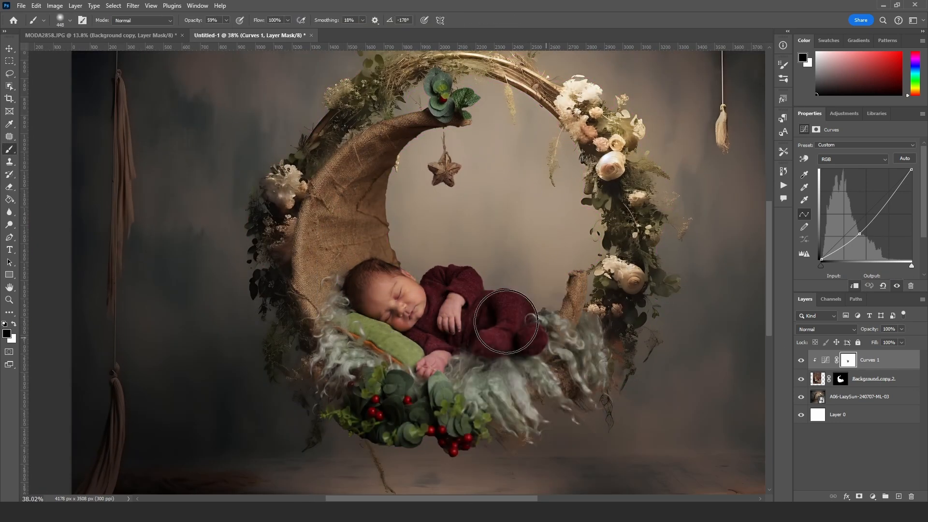
{"action": "mouse_move", "coordinate": [506, 322]}
{"action": "left_mouse_down"}
{"action": "mouse_move", "coordinate": [449, 281]}
{"action": "mouse_move", "coordinate": [440, 167]}
{"action": "mouse_move", "coordinate": [407, 185]}
{"action": "left_mouse_up"}
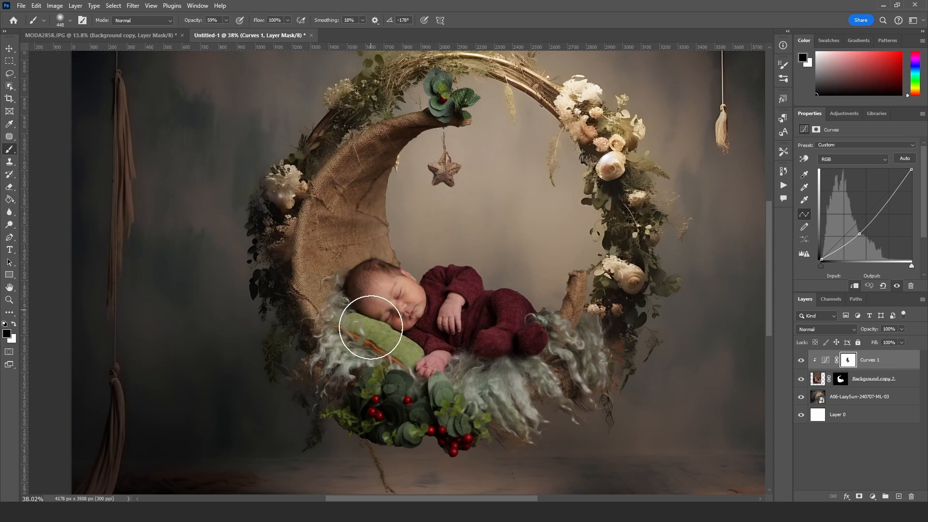
Touch up the Background copy 2 mask around the lower foliage and berries, painting white with a 146 px brush
{"action": "scroll", "coordinate": [484, 411], "scroll_direction": "down", "scroll_amount": 1}
{"action": "scroll", "coordinate": [485, 412], "scroll_direction": "up", "scroll_amount": 3}
{"action": "left_click", "coordinate": [843, 378]}
{"action": "left_click_drag", "start_coordinate": [491, 380], "coordinate": [491, 354]}
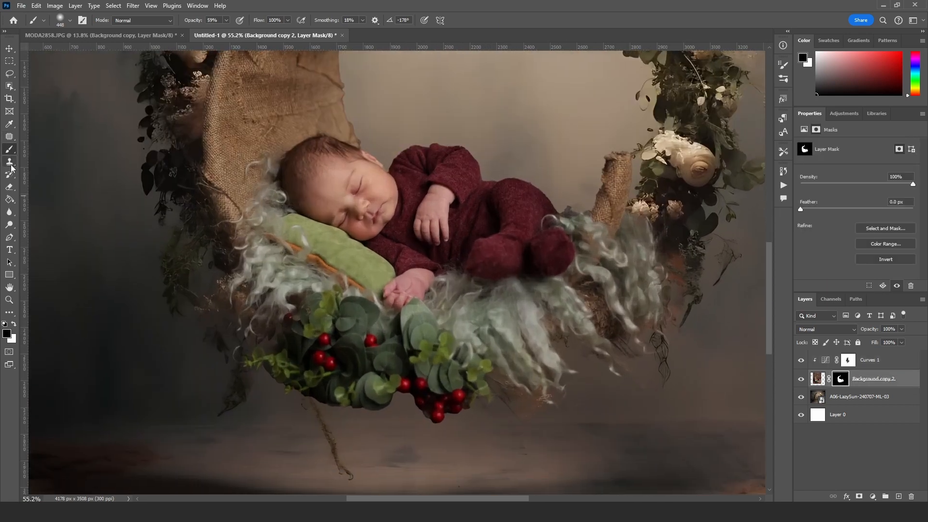
{"action": "left_click", "coordinate": [13, 325]}
{"action": "right_click", "coordinate": [491, 327]}
{"action": "left_click", "coordinate": [573, 352]}
{"action": "left_click_drag", "start_coordinate": [446, 412], "coordinate": [432, 413]}
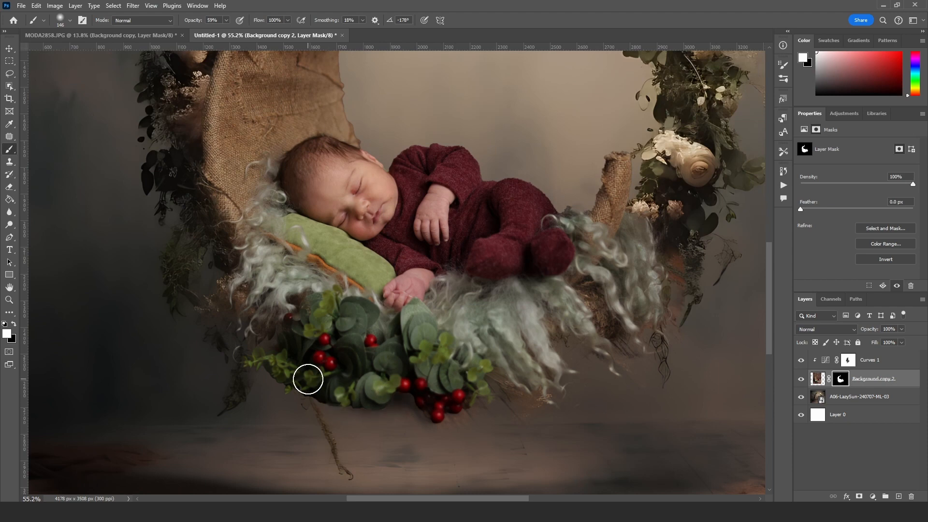
{"action": "left_click_drag", "start_coordinate": [393, 383], "coordinate": [419, 347]}
Rasterize the ring backdrop layer and retouch away the twig hanging beneath the foliage with the Clone Stamp
{"action": "right_click", "coordinate": [839, 399]}
{"action": "left_click", "coordinate": [785, 259]}
{"action": "key", "text": "s"}
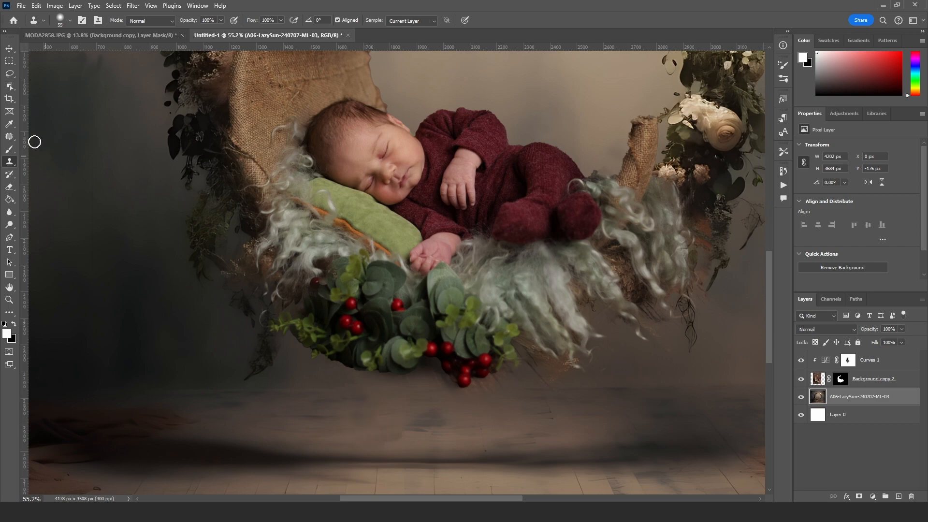
{"action": "key", "text": "j"}
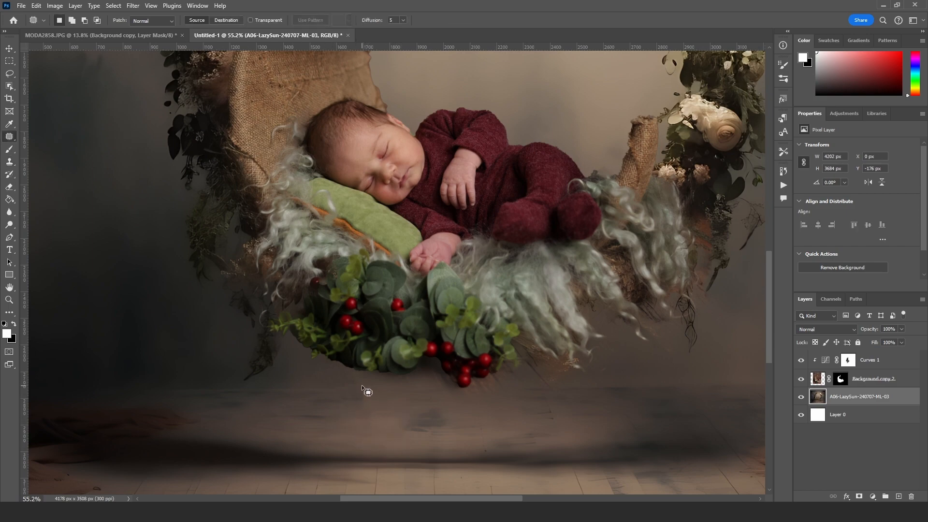
Clean the burlap tip's ragged edge by painting black on the cutout mask at 100% opacity with a harder, small brush
{"action": "scroll", "coordinate": [460, 370], "scroll_direction": "down", "scroll_amount": 3}
{"action": "scroll", "coordinate": [535, 164], "scroll_direction": "up", "scroll_amount": 10}
{"action": "left_click", "coordinate": [841, 381]}
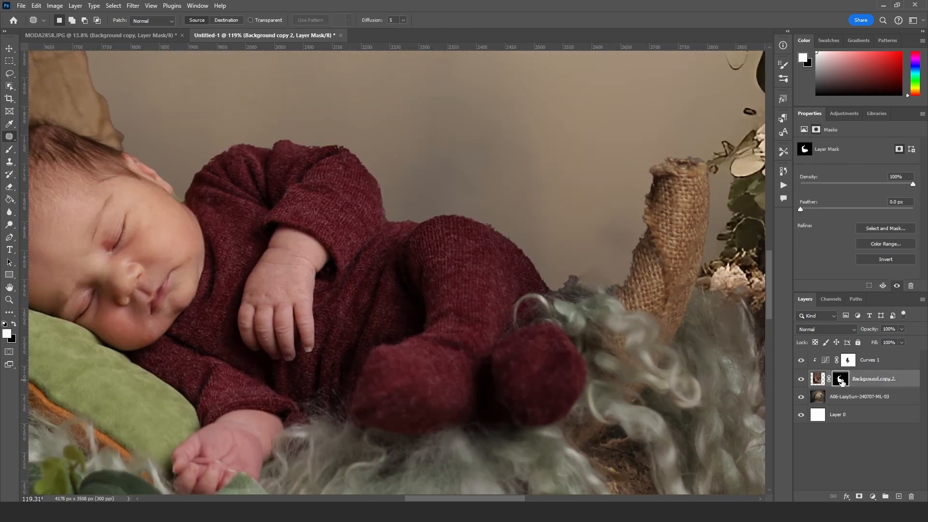
{"action": "left_click", "coordinate": [10, 149]}
{"action": "left_click", "coordinate": [14, 324]}
{"action": "right_click", "coordinate": [427, 275]}
{"action": "left_click", "coordinate": [490, 298]}
{"action": "left_click", "coordinate": [226, 20]}
{"action": "left_click_drag", "start_coordinate": [234, 33], "coordinate": [247, 33]}
{"action": "right_click", "coordinate": [663, 321]}
{"action": "left_click", "coordinate": [735, 365]}
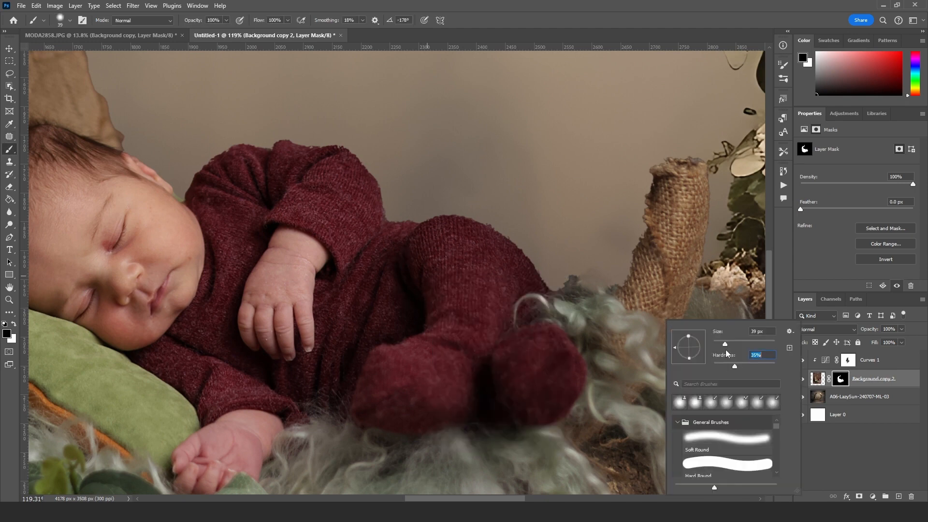
{"action": "left_click_drag", "start_coordinate": [725, 344], "coordinate": [721, 344]}
{"action": "mouse_move", "coordinate": [645, 191]}
{"action": "left_mouse_down"}
{"action": "mouse_move", "coordinate": [624, 266]}
{"action": "mouse_move", "coordinate": [661, 163]}
{"action": "left_mouse_up"}
Refine the cutout mask with an 18 px brush beside the burlap tip and along the baby's legs and sleeve
{"action": "right_click", "coordinate": [631, 243]}
{"action": "left_click", "coordinate": [729, 291]}
{"action": "left_click", "coordinate": [697, 268]}
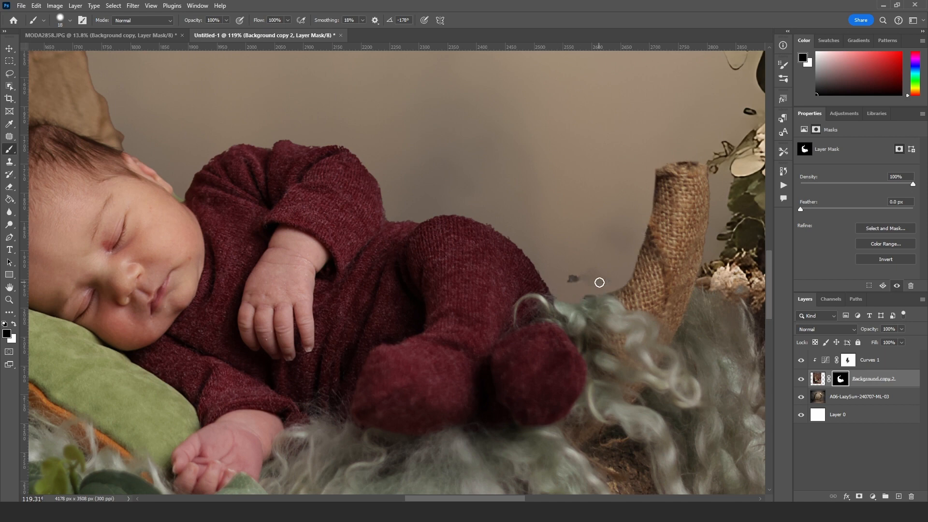
{"action": "scroll", "coordinate": [599, 263], "scroll_direction": "up", "scroll_amount": 2}
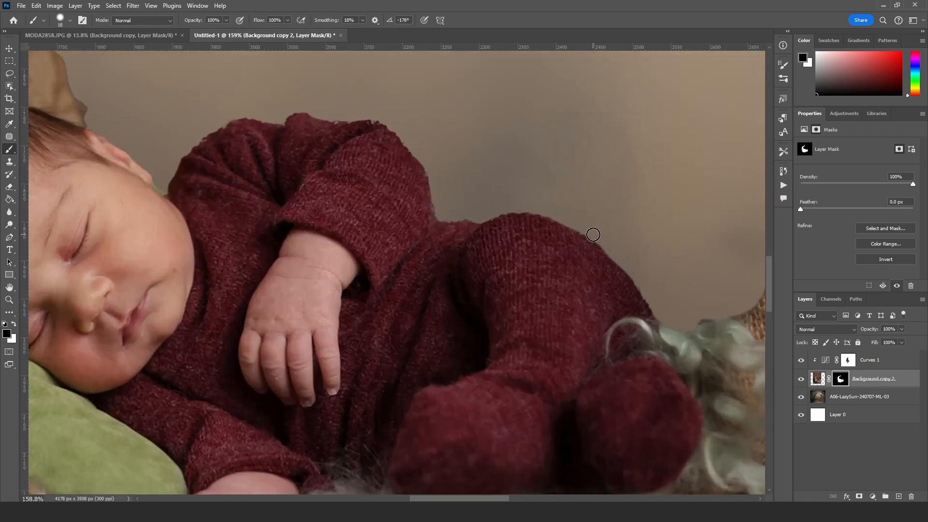
{"action": "left_click_drag", "start_coordinate": [650, 293], "coordinate": [707, 324]}
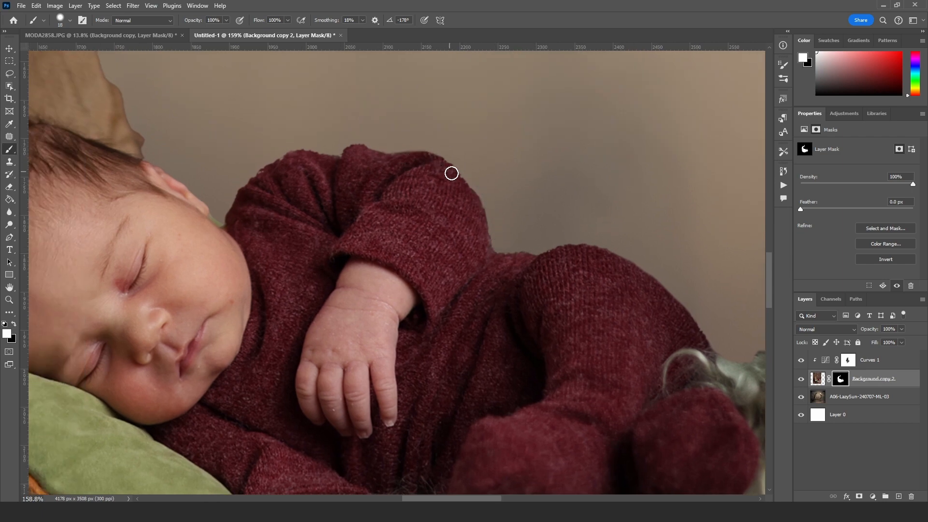
{"action": "left_click_drag", "start_coordinate": [406, 182], "coordinate": [504, 207]}
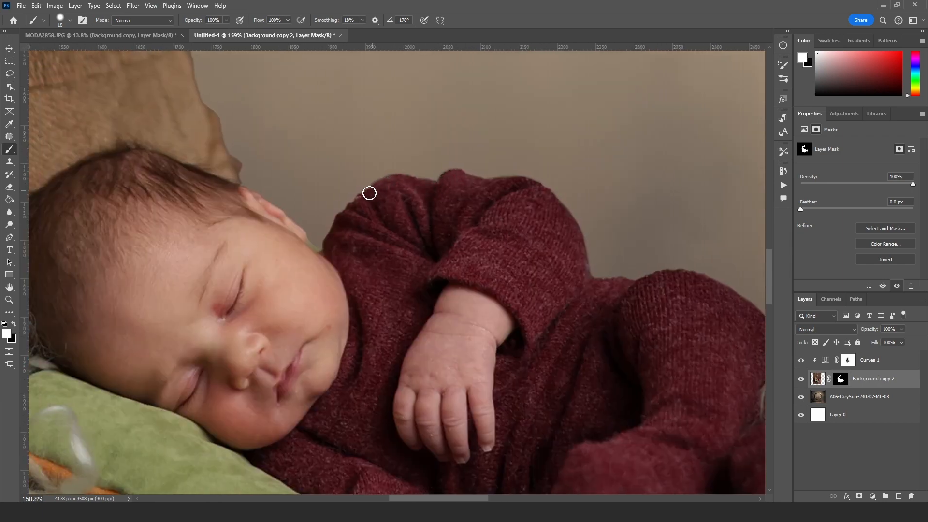
Mask out the leftover floor between the foliage and the berries, undoing one stray stroke and repainting it
{"action": "scroll", "coordinate": [369, 193], "scroll_direction": "down", "scroll_amount": 10}
{"action": "scroll", "coordinate": [478, 415], "scroll_direction": "up", "scroll_amount": 12}
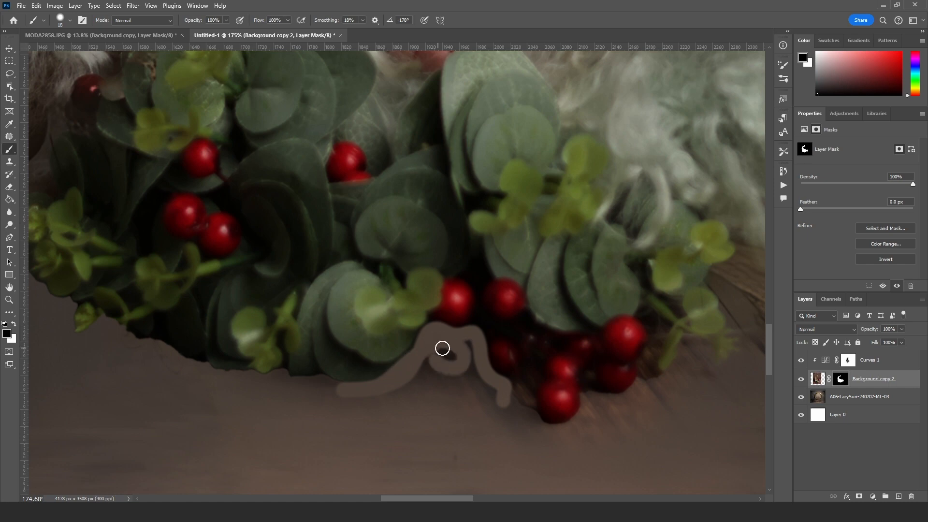
{"action": "key", "text": "ctrl+z"}
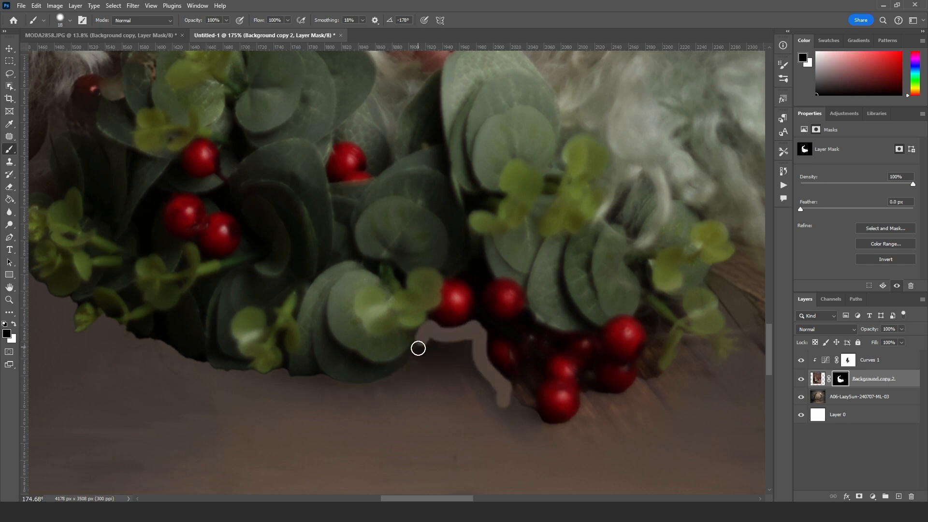
{"action": "mouse_move", "coordinate": [418, 348]}
{"action": "left_mouse_down"}
{"action": "mouse_move", "coordinate": [295, 386]}
{"action": "mouse_move", "coordinate": [459, 352]}
{"action": "left_mouse_up"}
{"action": "scroll", "coordinate": [482, 368], "scroll_direction": "down", "scroll_amount": 3}
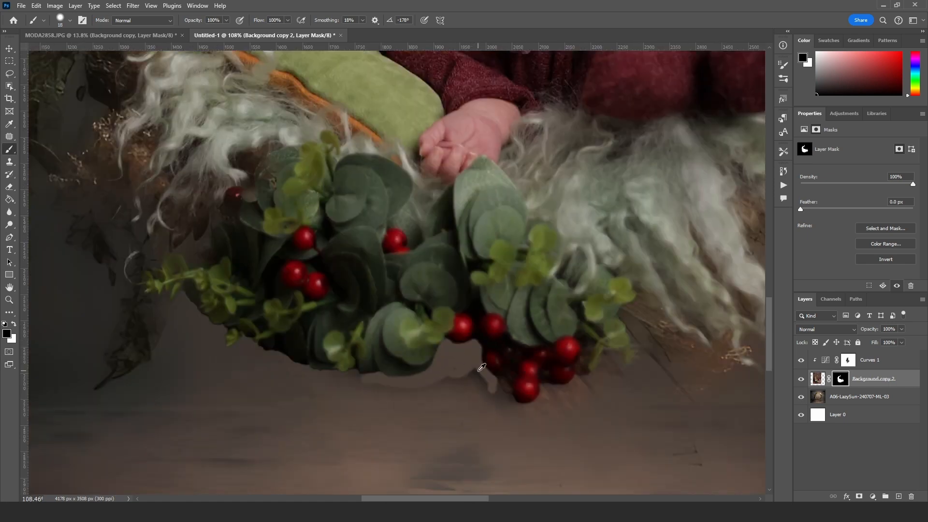
Mask out the leftover floor beneath the foliage and beside the berries, starting with a 105 px brush and reducing its size
{"action": "scroll", "coordinate": [481, 370], "scroll_direction": "down", "scroll_amount": 3}
{"action": "right_click", "coordinate": [480, 371]}
{"action": "left_click_drag", "start_coordinate": [539, 352], "coordinate": [559, 353]}
{"action": "left_click_drag", "start_coordinate": [414, 394], "coordinate": [476, 397]}
{"action": "right_click", "coordinate": [479, 395]}
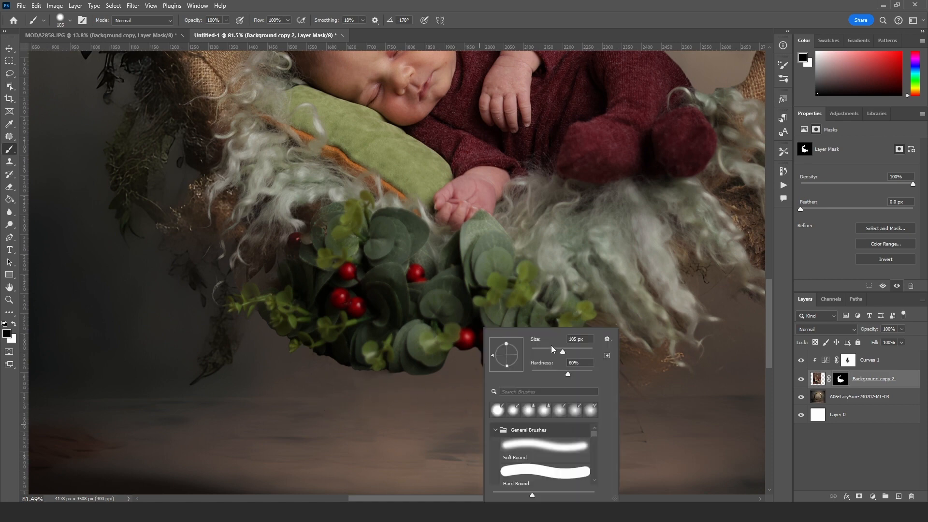
{"action": "left_click_drag", "start_coordinate": [559, 353], "coordinate": [552, 352]}
{"action": "left_click_drag", "start_coordinate": [449, 384], "coordinate": [486, 388]}
Clean the cutout mask around the lower berry cluster with a 32 px brush, removing the remaining floor on both sides
{"action": "scroll", "coordinate": [527, 410], "scroll_direction": "up", "scroll_amount": 8}
{"action": "right_click", "coordinate": [525, 411]}
{"action": "left_click_drag", "start_coordinate": [597, 352], "coordinate": [590, 352]}
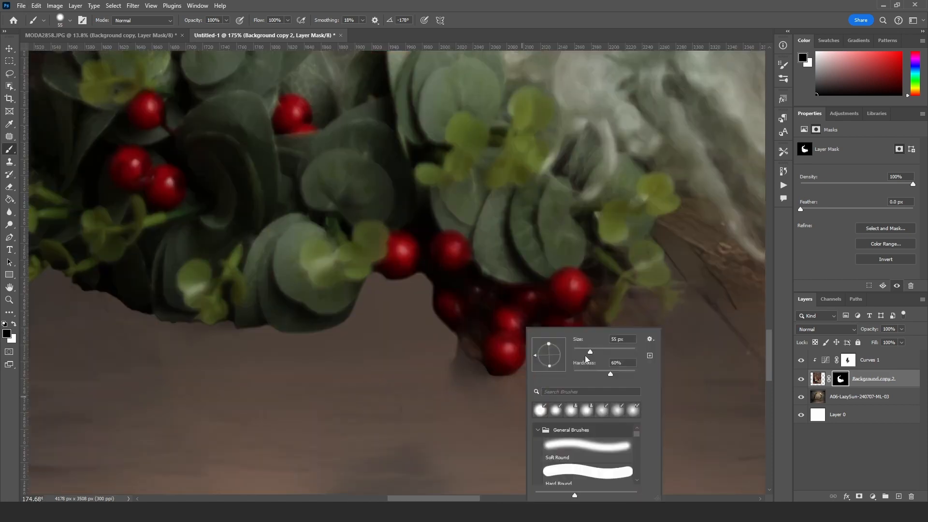
{"action": "left_click_drag", "start_coordinate": [466, 369], "coordinate": [468, 357]}
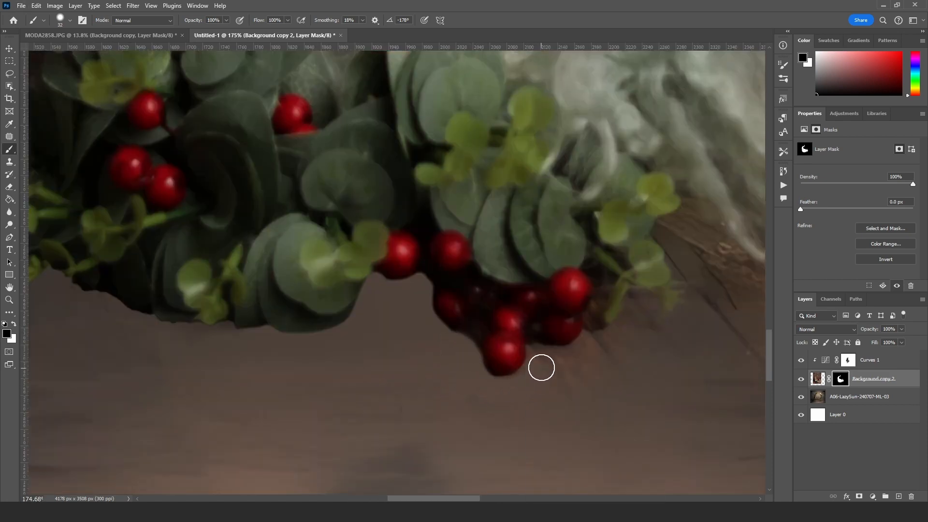
{"action": "left_click_drag", "start_coordinate": [563, 356], "coordinate": [595, 341]}
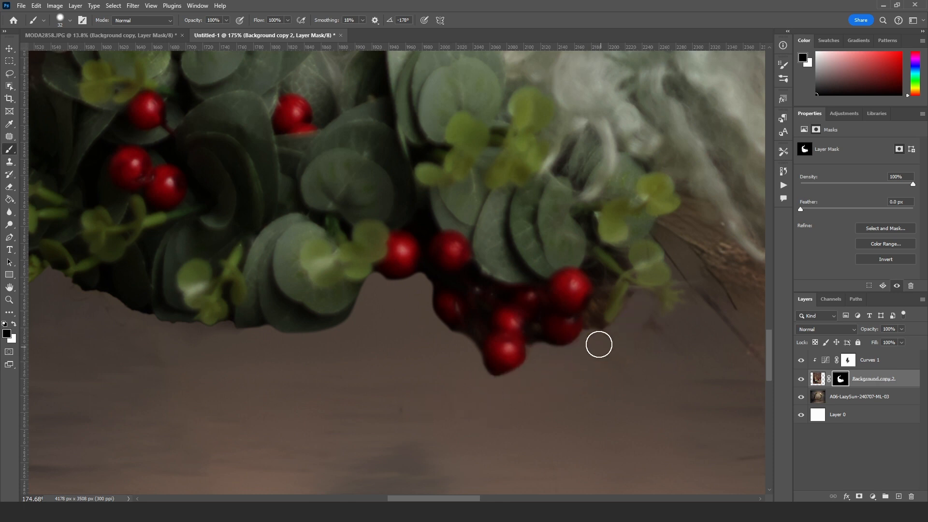
{"action": "left_click_drag", "start_coordinate": [659, 380], "coordinate": [477, 394]}
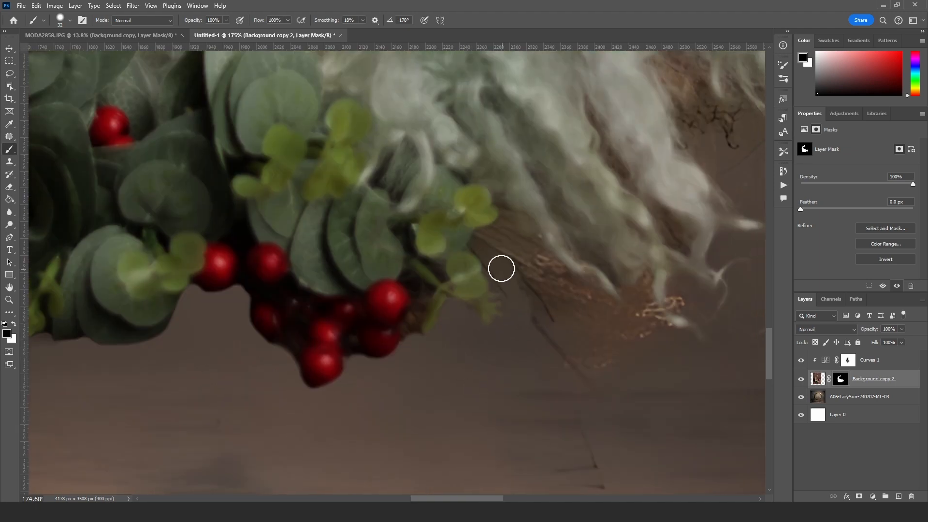
Tighten the cutout mask along the inner edge of the berry cluster with a 21 px brush
{"action": "scroll", "coordinate": [568, 358], "scroll_direction": "down", "scroll_amount": 5}
{"action": "scroll", "coordinate": [428, 312], "scroll_direction": "up", "scroll_amount": 5}
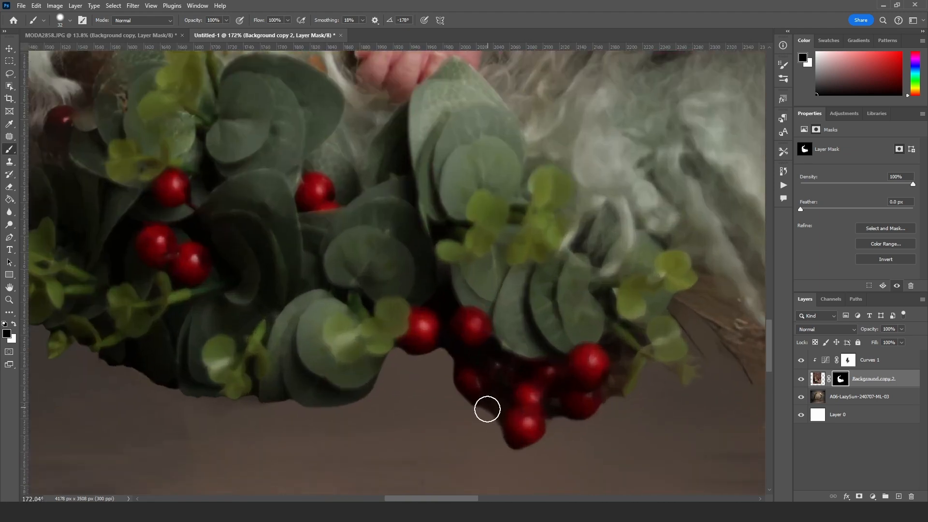
{"action": "right_click", "coordinate": [474, 401]}
{"action": "left_click_drag", "start_coordinate": [534, 349], "coordinate": [551, 373]}
{"action": "left_click", "coordinate": [440, 356]}
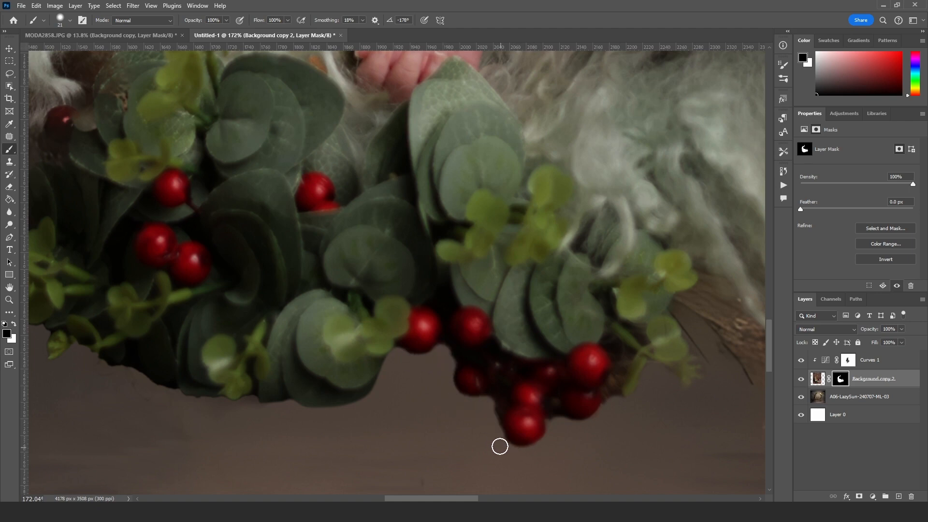
{"action": "scroll", "coordinate": [500, 447], "scroll_direction": "down", "scroll_amount": 5}
{"action": "scroll", "coordinate": [481, 327], "scroll_direction": "up", "scroll_amount": 5}
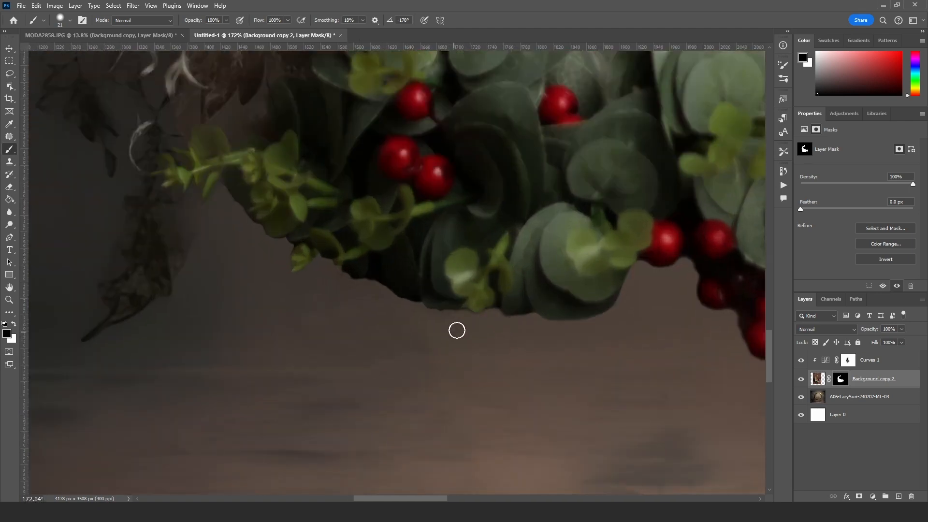
Restore the hanging star's string and edges by painting white on the cutout mask with a 14 px, then an 8 px brush
{"action": "scroll", "coordinate": [392, 306], "scroll_direction": "down", "scroll_amount": 8}
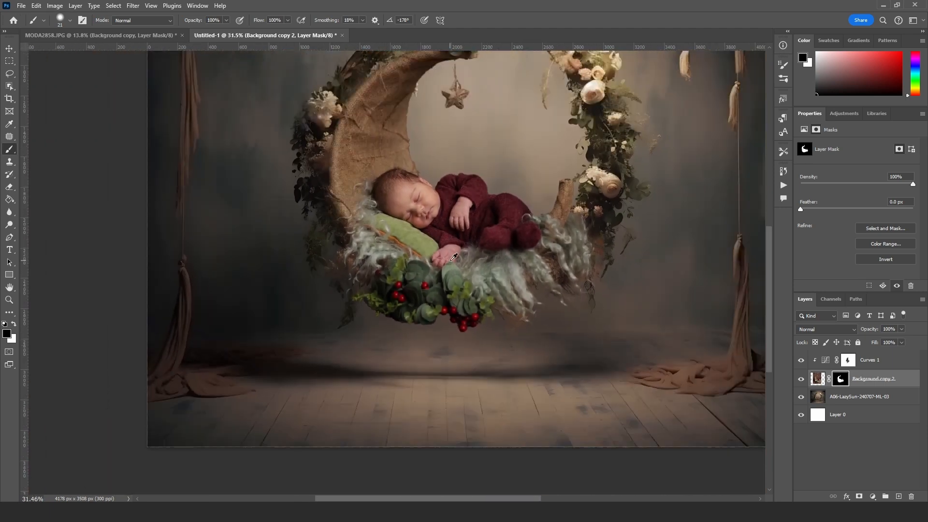
{"action": "scroll", "coordinate": [463, 196], "scroll_direction": "up", "scroll_amount": 10}
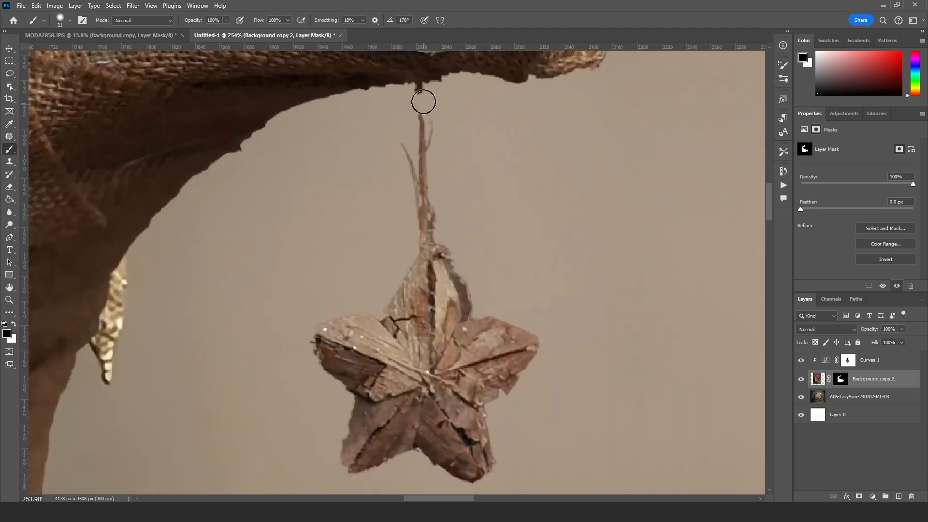
{"action": "right_click", "coordinate": [423, 102]}
{"action": "type", "text": "14"}
{"action": "key", "text": "Return"}
{"action": "key", "text": "x"}
{"action": "right_click", "coordinate": [416, 89]}
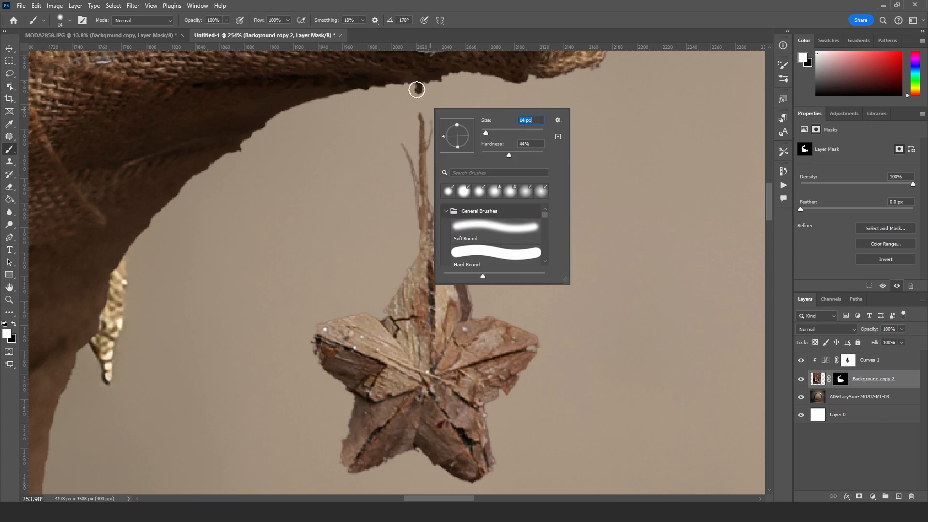
{"action": "key", "text": "Return"}
{"action": "left_click_drag", "start_coordinate": [418, 84], "coordinate": [423, 194]}
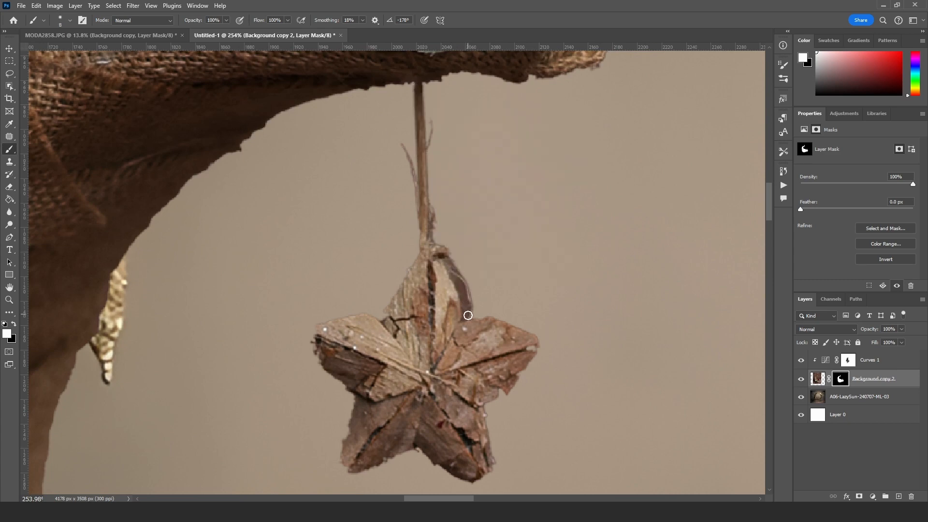
{"action": "scroll", "coordinate": [508, 392], "scroll_direction": "down", "scroll_amount": 3}
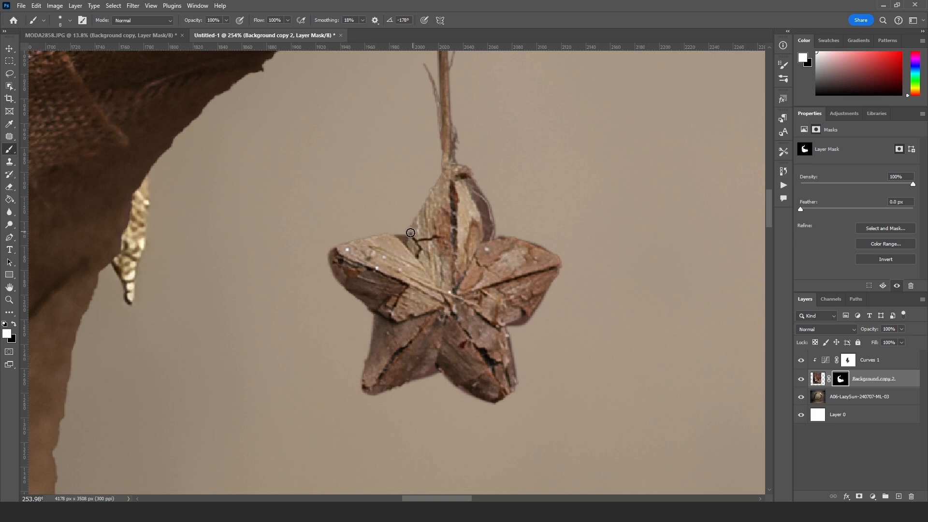
Add a Brightness/Contrast adjustment above the Curves layer with brightness -69 and contrast 41
{"action": "scroll", "coordinate": [450, 164], "scroll_direction": "down", "scroll_amount": 12}
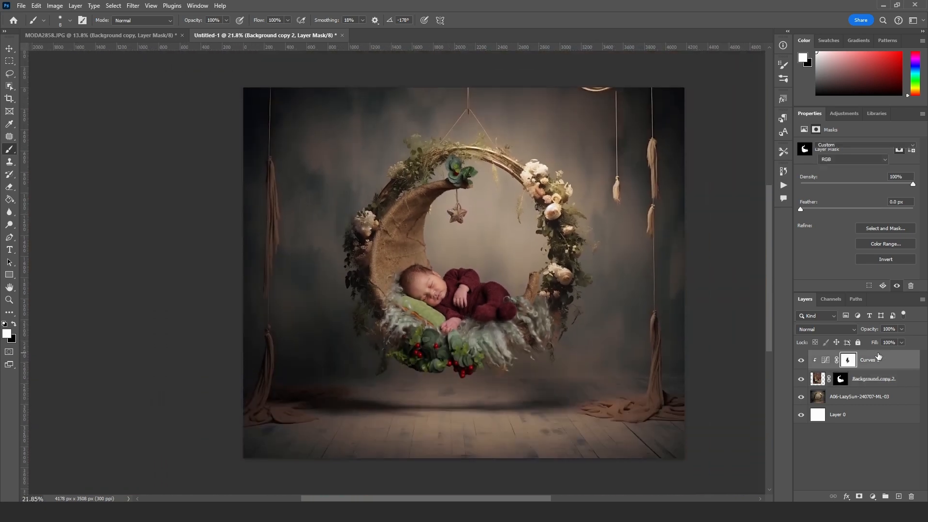
{"action": "left_click", "coordinate": [872, 496]}
{"action": "left_click", "coordinate": [838, 352]}
{"action": "mouse_move", "coordinate": [856, 172]}
{"action": "left_mouse_down"}
{"action": "mouse_move", "coordinate": [829, 173]}
{"action": "mouse_move", "coordinate": [879, 191]}
{"action": "left_mouse_up"}
Paint black on the Brightness/Contrast mask over the baby, ring and central backdrop with very large brushes, up to 2165 px
{"action": "scroll", "coordinate": [269, 258], "scroll_direction": "up", "scroll_amount": 2}
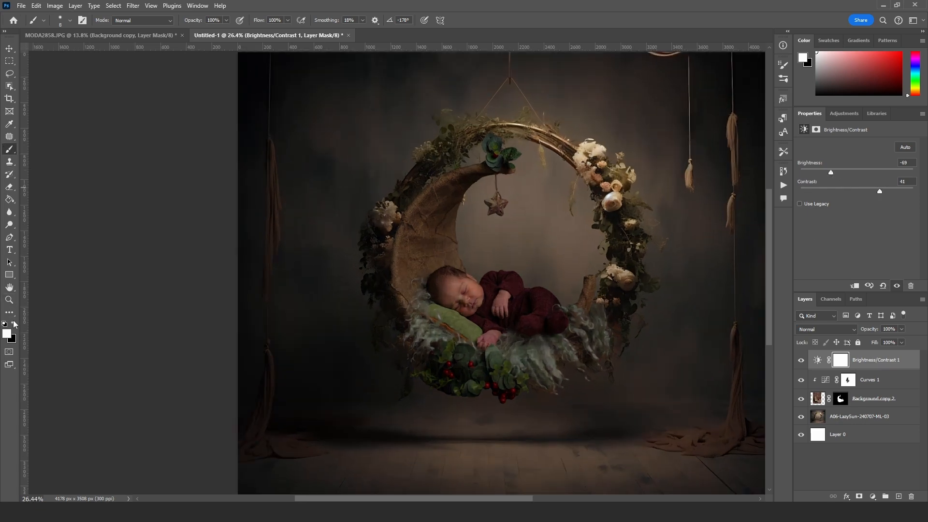
{"action": "left_click", "coordinate": [13, 324]}
{"action": "right_click", "coordinate": [538, 330]}
{"action": "left_click", "coordinate": [645, 351]}
{"action": "mouse_move", "coordinate": [556, 248]}
{"action": "left_mouse_down"}
{"action": "mouse_move", "coordinate": [483, 303]}
{"action": "mouse_move", "coordinate": [440, 212]}
{"action": "mouse_move", "coordinate": [587, 207]}
{"action": "mouse_move", "coordinate": [453, 301]}
{"action": "mouse_move", "coordinate": [554, 288]}
{"action": "mouse_move", "coordinate": [409, 297]}
{"action": "left_mouse_up"}
{"action": "scroll", "coordinate": [383, 310], "scroll_direction": "down", "scroll_amount": 2}
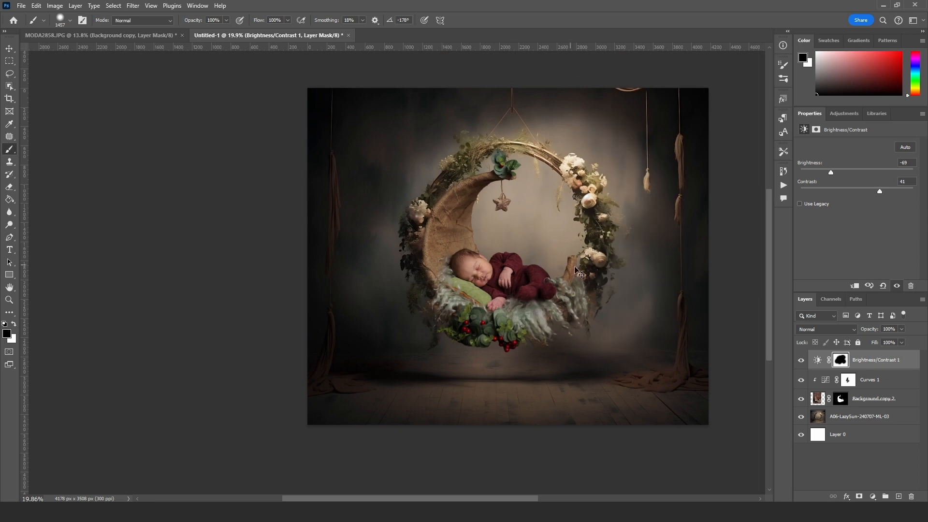
{"action": "right_click", "coordinate": [569, 229]}
{"action": "type", "text": "2165"}
{"action": "key", "text": "Return"}
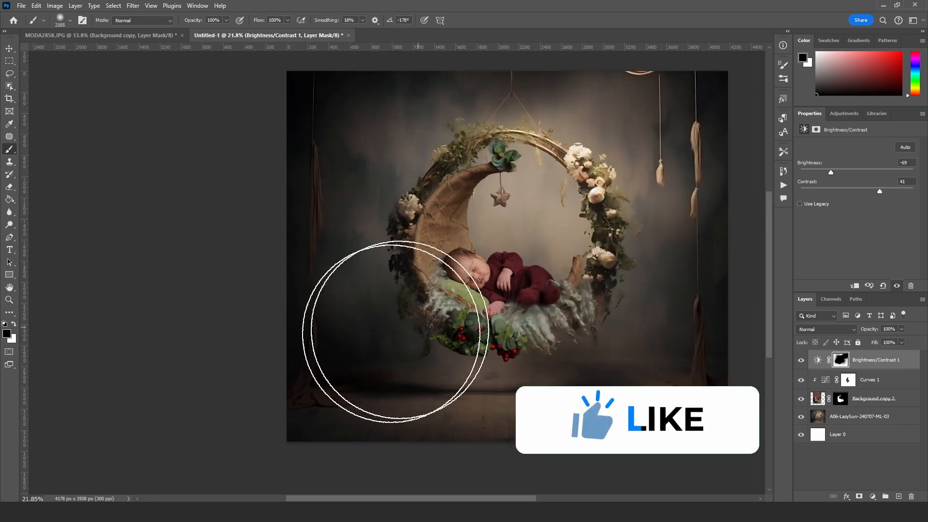
Add a Color Balance adjustment on top with midtones at +4 red, 0 green and -3 blue
{"action": "scroll", "coordinate": [434, 347], "scroll_direction": "up", "scroll_amount": 2}
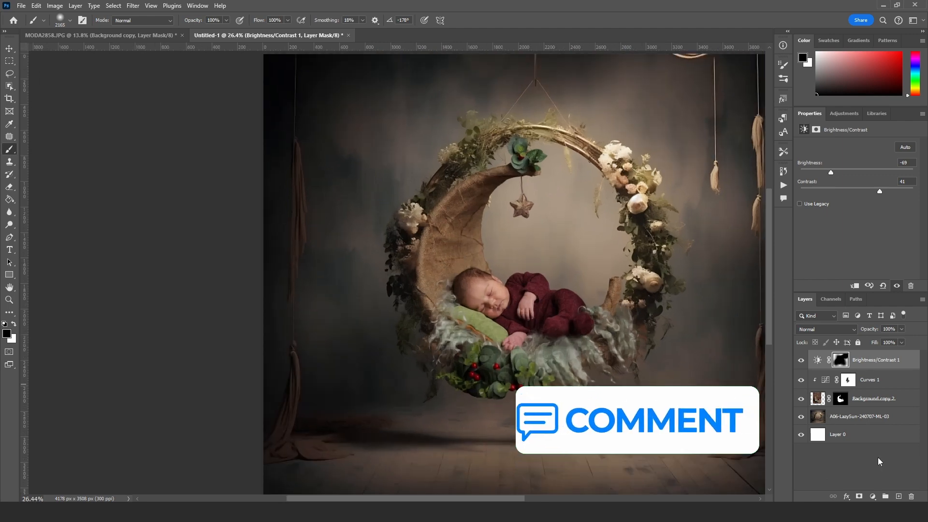
{"action": "left_click", "coordinate": [872, 497]}
{"action": "left_click", "coordinate": [821, 408]}
{"action": "mouse_move", "coordinate": [844, 196]}
{"action": "left_mouse_down"}
{"action": "mouse_move", "coordinate": [846, 164]}
{"action": "mouse_move", "coordinate": [844, 196]}
{"action": "left_mouse_up"}
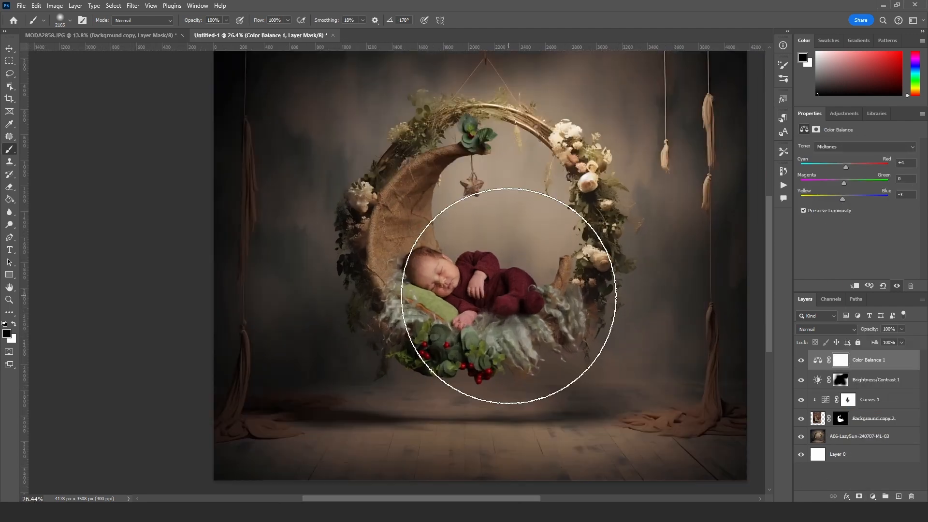
{"action": "left_click_drag", "start_coordinate": [508, 296], "coordinate": [488, 297]}
{"action": "scroll", "coordinate": [477, 300], "scroll_direction": "down", "scroll_amount": 2}
{"action": "scroll", "coordinate": [476, 300], "scroll_direction": "up", "scroll_amount": 5}
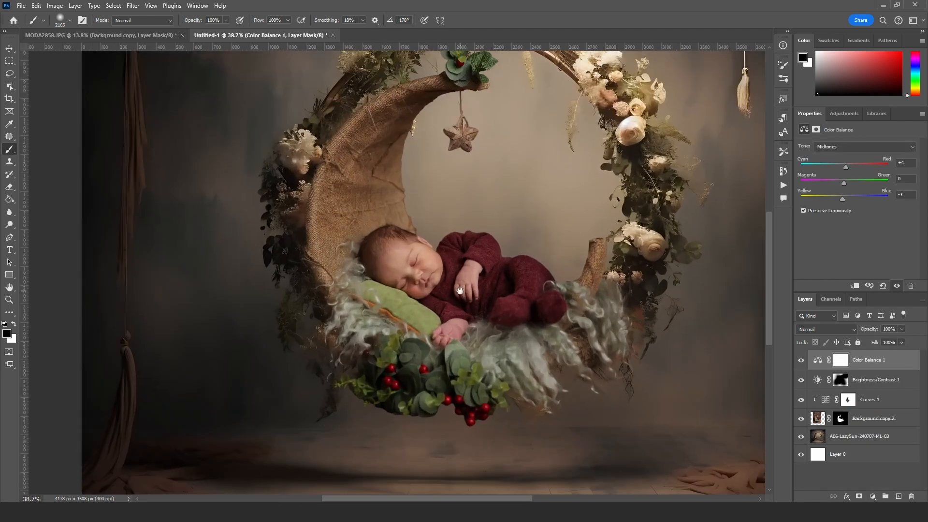
{"action": "left_click_drag", "start_coordinate": [449, 324], "coordinate": [428, 290]}
{"action": "scroll", "coordinate": [411, 339], "scroll_direction": "down", "scroll_amount": 4}
{"action": "scroll", "coordinate": [412, 353], "scroll_direction": "up", "scroll_amount": 2}
{"action": "right_click", "coordinate": [842, 420]}
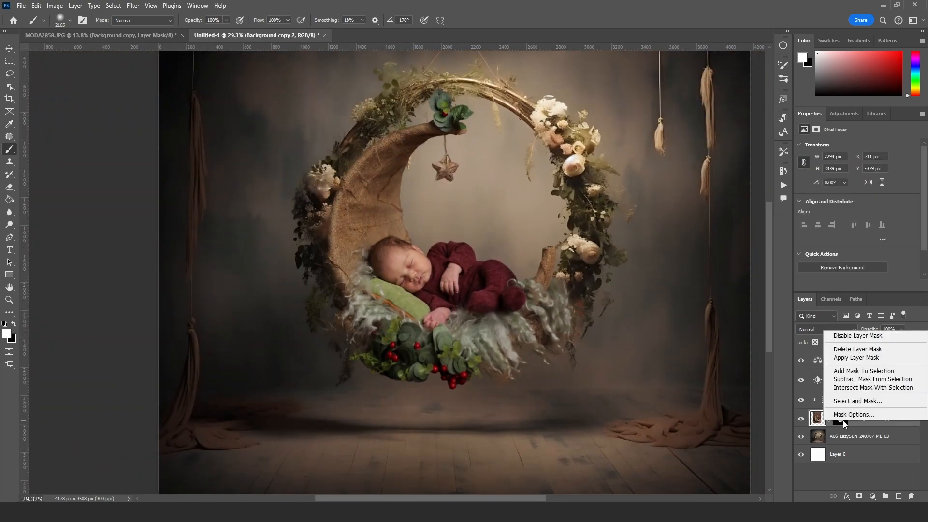
{"action": "left_click", "coordinate": [852, 421]}
{"action": "right_click", "coordinate": [843, 419]}
{"action": "left_click", "coordinate": [857, 347]}
{"action": "key", "text": "ctrl+z"}
Apply the cutout layer's mask, and soften the cutout's edges with an 89 px Blur tool at 50% strength
{"action": "right_click", "coordinate": [841, 420]}
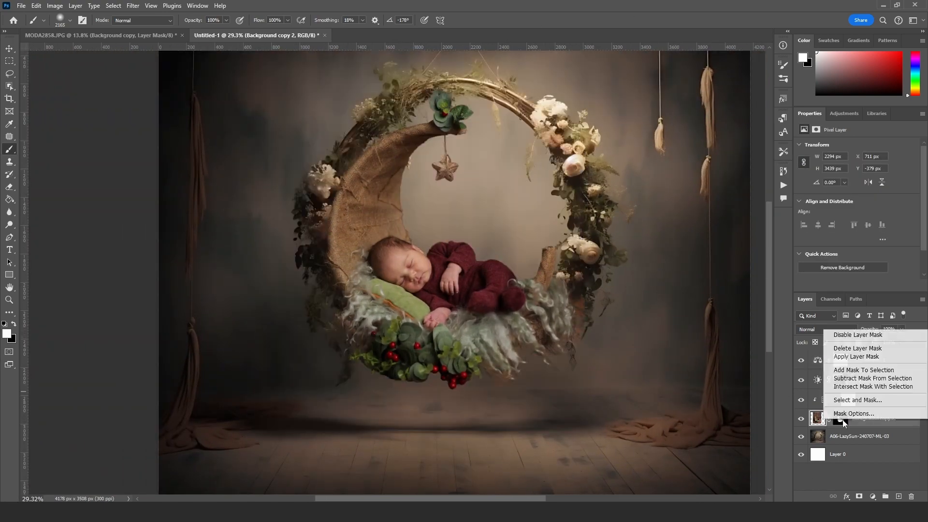
{"action": "left_click", "coordinate": [855, 355]}
{"action": "scroll", "coordinate": [419, 406], "scroll_direction": "up", "scroll_amount": 7}
{"action": "left_click", "coordinate": [9, 211]}
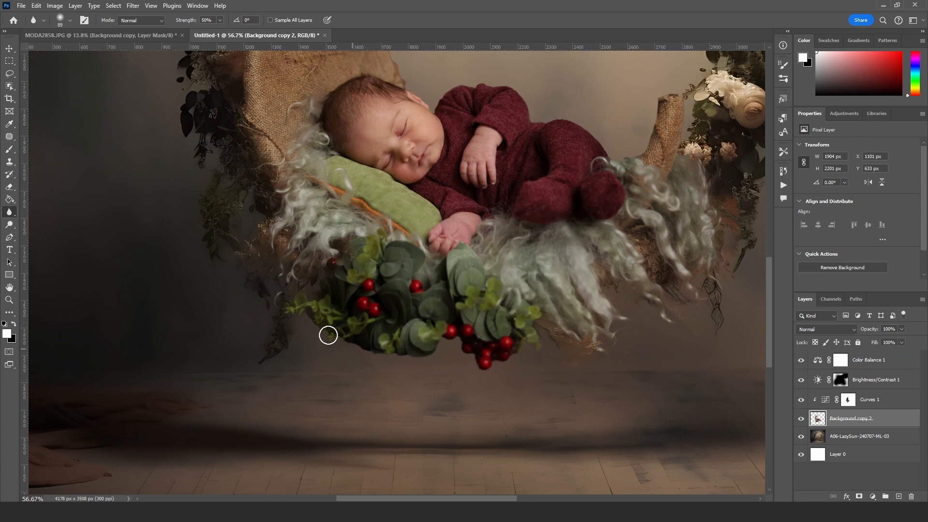
{"action": "scroll", "coordinate": [449, 278], "scroll_direction": "down", "scroll_amount": 5}
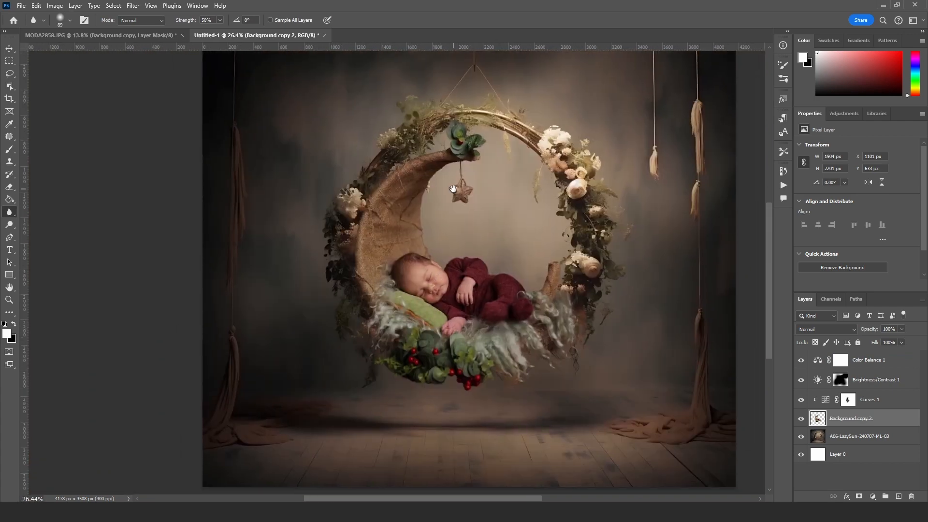
{"action": "scroll", "coordinate": [399, 289], "scroll_direction": "up", "scroll_amount": 5}
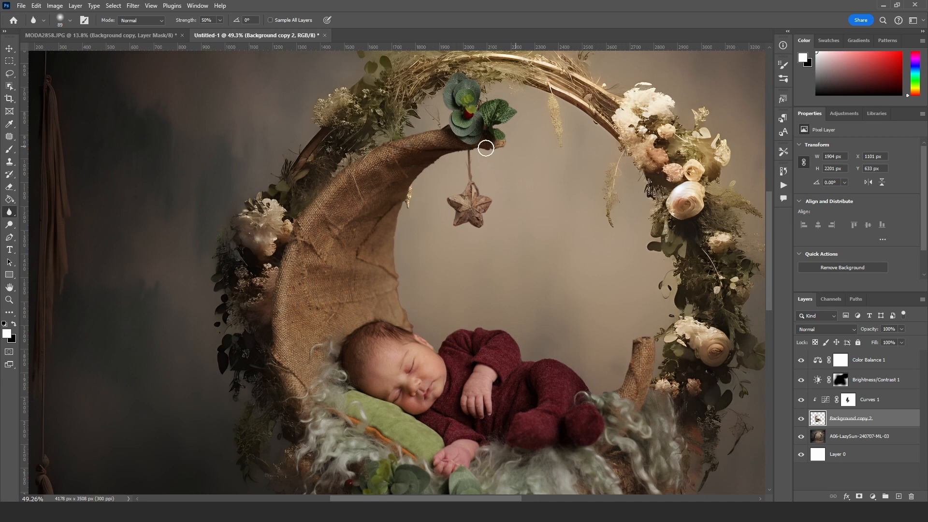
{"action": "scroll", "coordinate": [551, 285], "scroll_direction": "down", "scroll_amount": 2}
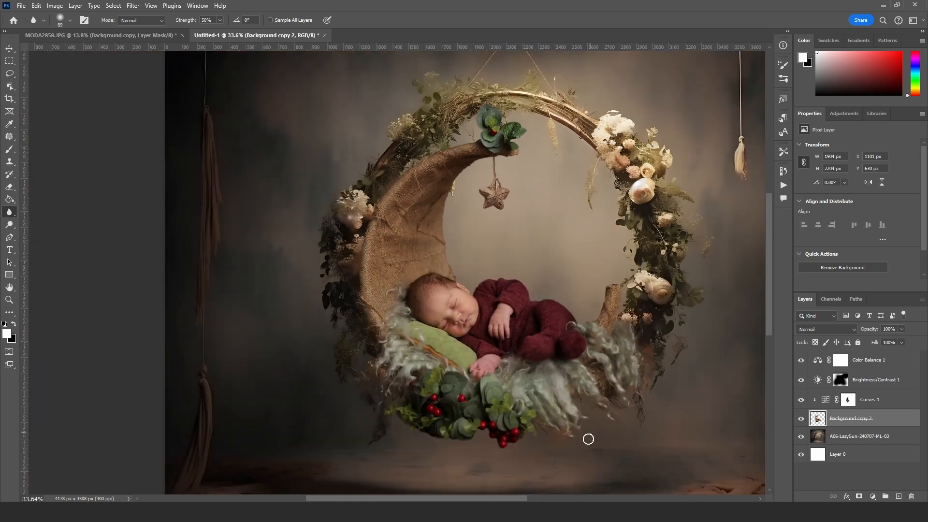
{"action": "scroll", "coordinate": [532, 302], "scroll_direction": "up", "scroll_amount": 3}
{"action": "scroll", "coordinate": [556, 223], "scroll_direction": "down", "scroll_amount": 4}
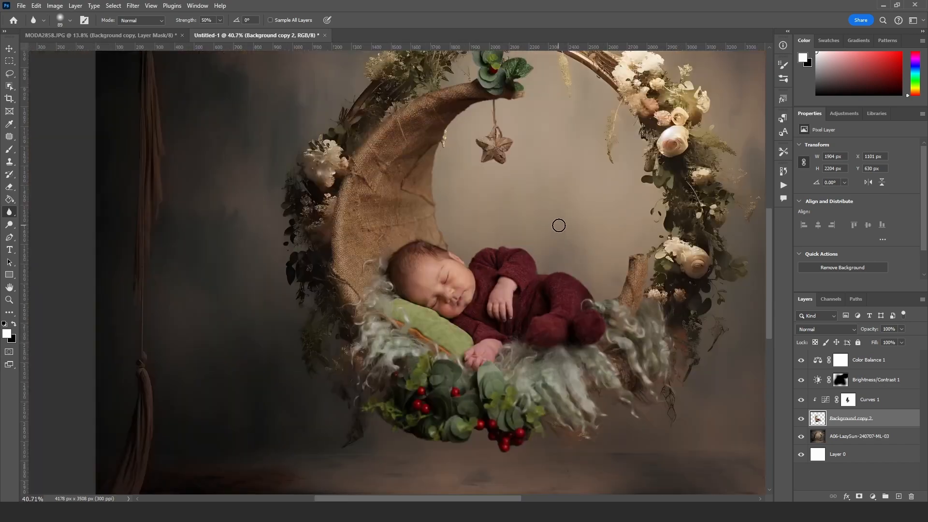
{"action": "left_click", "coordinate": [9, 300]}
{"action": "scroll", "coordinate": [354, 247], "scroll_direction": "down", "scroll_amount": 3}
{"action": "scroll", "coordinate": [421, 211], "scroll_direction": "up", "scroll_amount": 3}
{"action": "scroll", "coordinate": [406, 255], "scroll_direction": "down", "scroll_amount": 1}
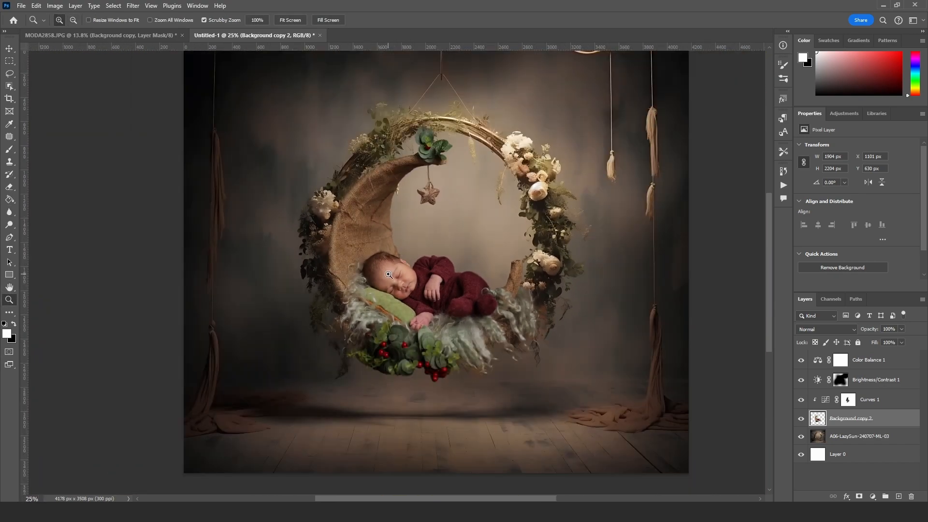
Switch to File Explorer and look through the STOKE PHOTO folder and its 16.Digital.Backdrop subfolder for a usable image
{"action": "mouse_move", "coordinate": [179, 511]}
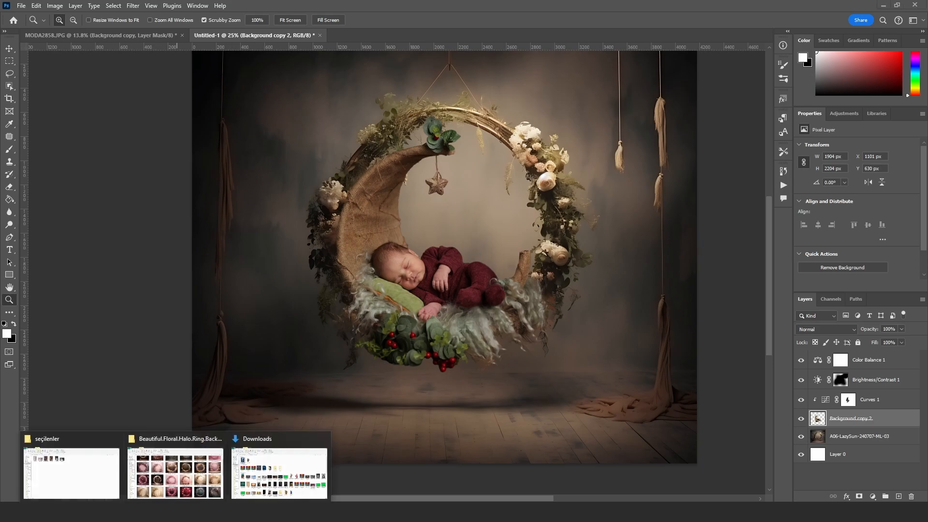
{"action": "left_click", "coordinate": [179, 476]}
{"action": "left_click", "coordinate": [45, 75]}
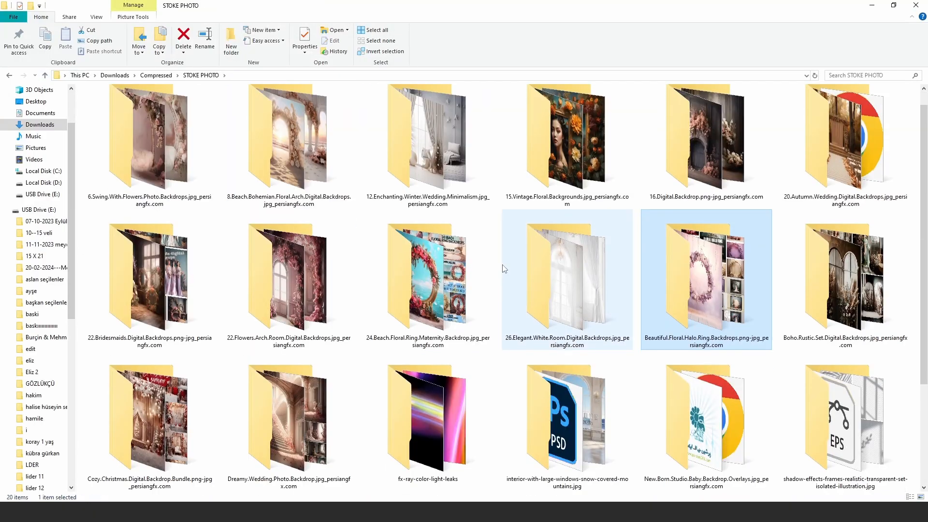
{"action": "scroll", "coordinate": [503, 269], "scroll_direction": "down", "scroll_amount": 3}
{"action": "scroll", "coordinate": [532, 277], "scroll_direction": "up", "scroll_amount": 3}
{"action": "double_click", "coordinate": [720, 177]}
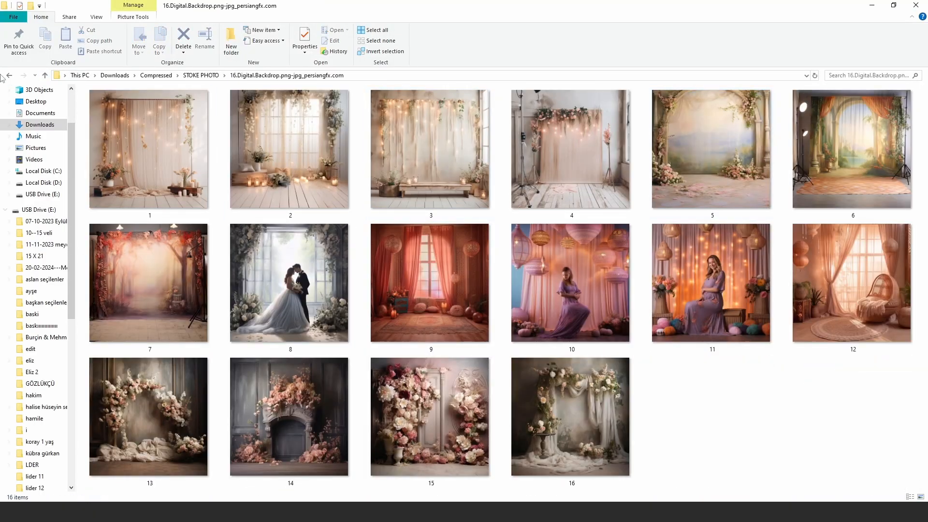
{"action": "left_click", "coordinate": [9, 77]}
Switch to the browser, search Freepik for "star" and scan the images
{"action": "key", "text": "alt+Tab"}
{"action": "left_click", "coordinate": [696, 10]}
{"action": "left_click", "coordinate": [635, 6]}
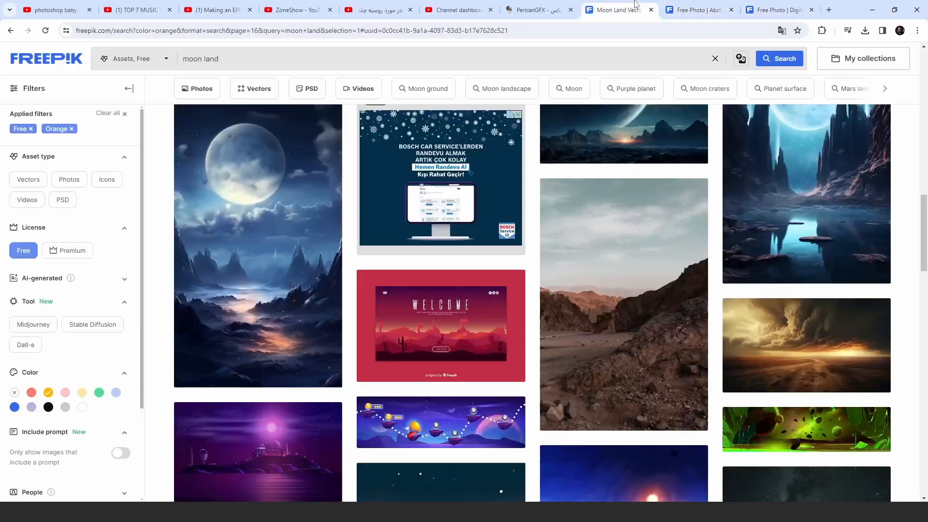
{"action": "type", "text": "star"}
{"action": "key", "text": "Return"}
{"action": "scroll", "coordinate": [389, 103], "scroll_direction": "down", "scroll_amount": 10}
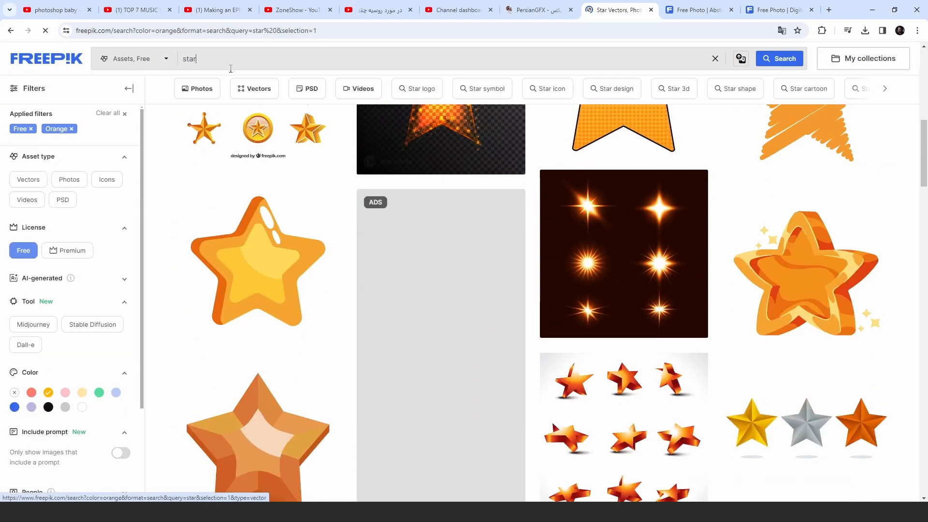
Refine the Freepik search to "star night" and browse the images
{"action": "left_click", "coordinate": [212, 59]}
{"action": "type", "text": "nigh"}
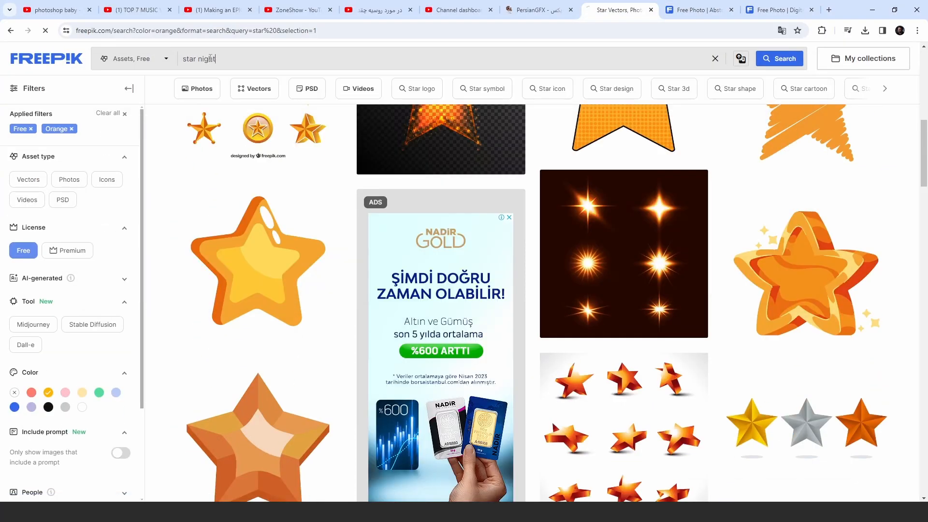
{"action": "type", "text": "t"}
{"action": "scroll", "coordinate": [720, 263], "scroll_direction": "down", "scroll_amount": 10}
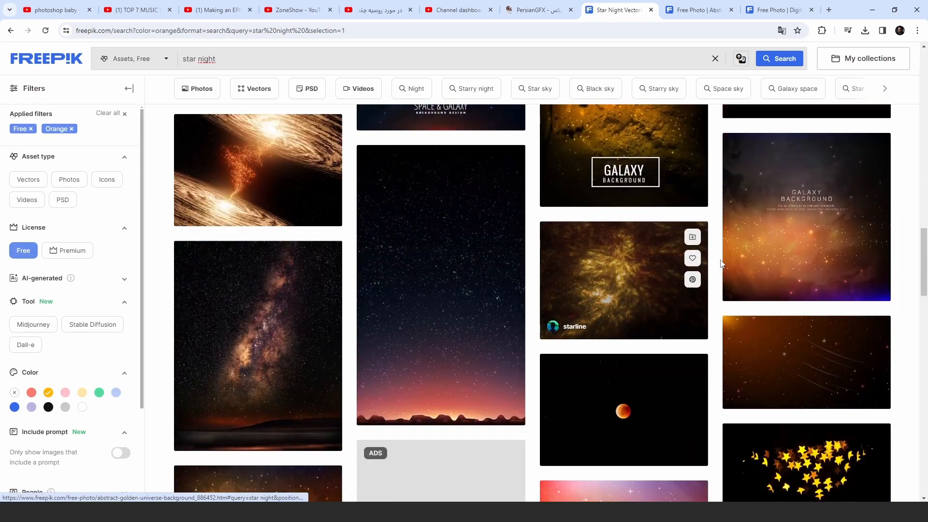
Browse the second page of the star night results, closing the two other open Freepik image pages
{"action": "scroll", "coordinate": [720, 263], "scroll_direction": "down", "scroll_amount": 15}
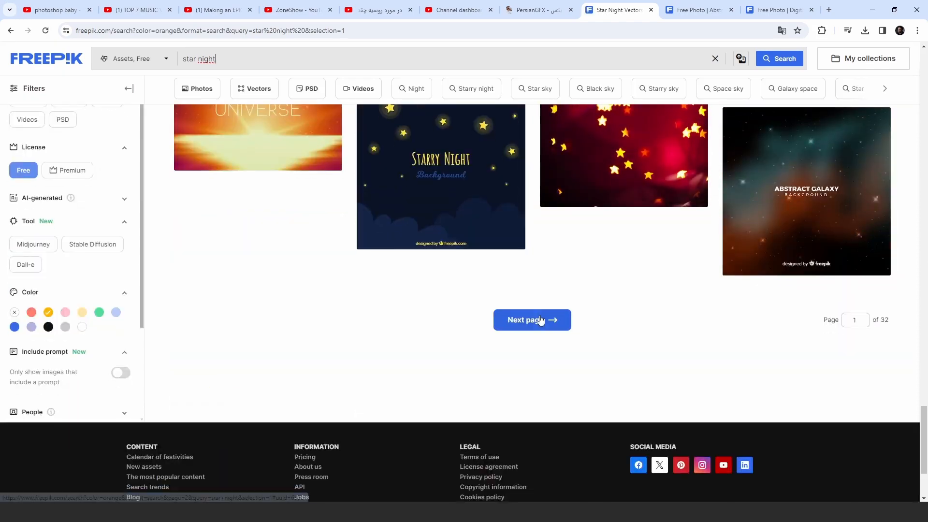
{"action": "left_click", "coordinate": [551, 319]}
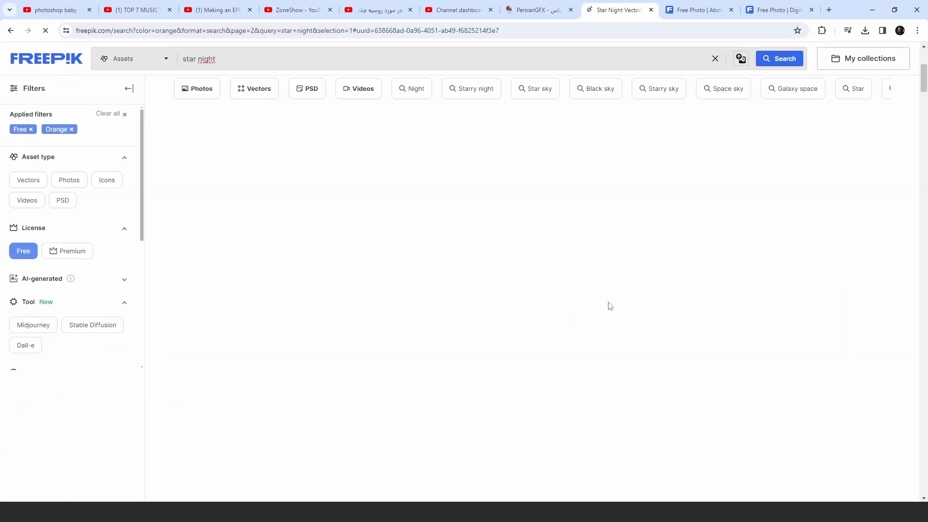
{"action": "left_click", "coordinate": [672, 10]}
{"action": "left_click", "coordinate": [731, 10]}
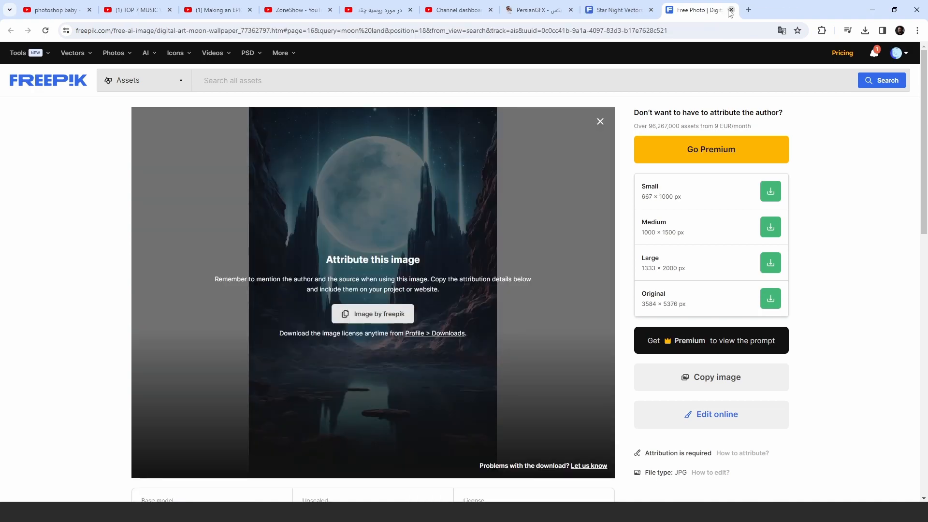
{"action": "left_click", "coordinate": [731, 10]}
{"action": "scroll", "coordinate": [605, 116], "scroll_direction": "down", "scroll_amount": 10}
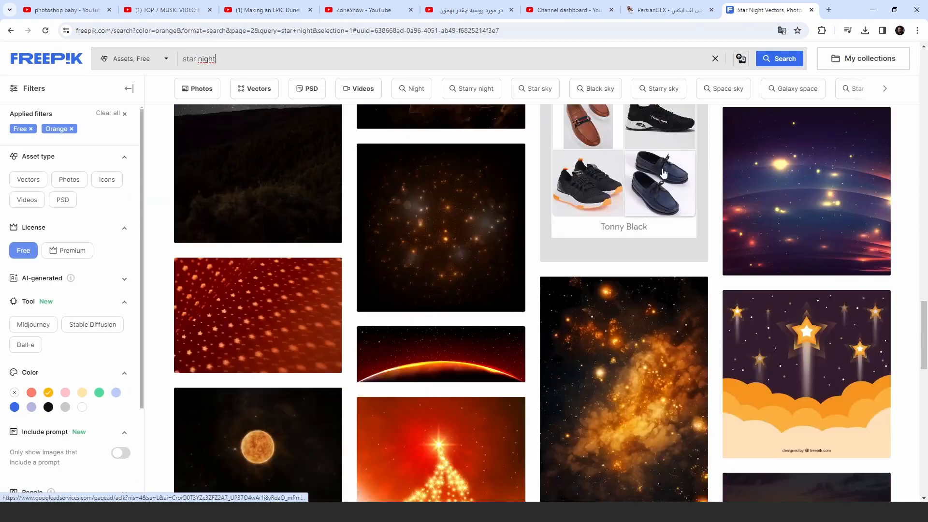
{"action": "left_click", "coordinate": [459, 193]}
{"action": "left_click", "coordinate": [792, 207]}
{"action": "scroll", "coordinate": [787, 208], "scroll_direction": "down", "scroll_amount": 5}
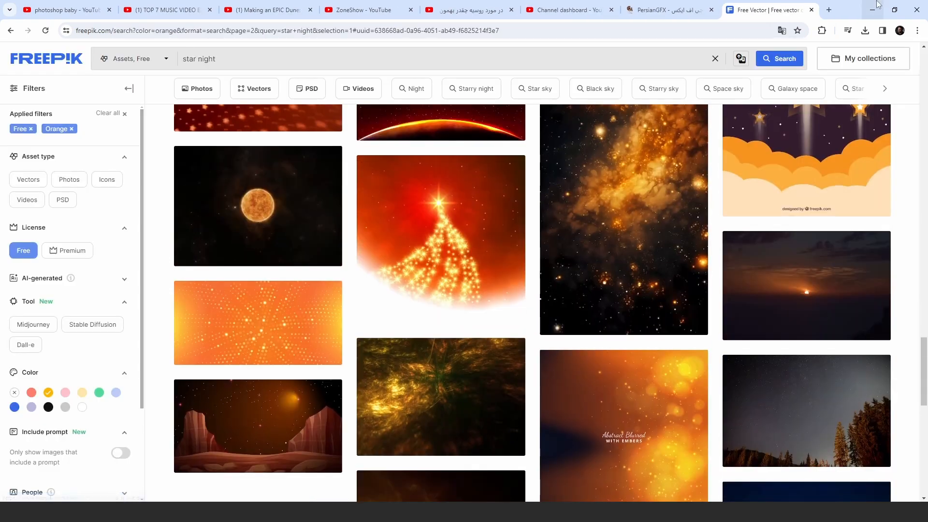
Search Google for "night" and look through the image results for a starry picture
{"action": "key", "text": "ctrl+t"}
{"action": "type", "text": "g"}
{"action": "key", "text": "Return"}
{"action": "type", "text": "night"}
{"action": "key", "text": "Return"}
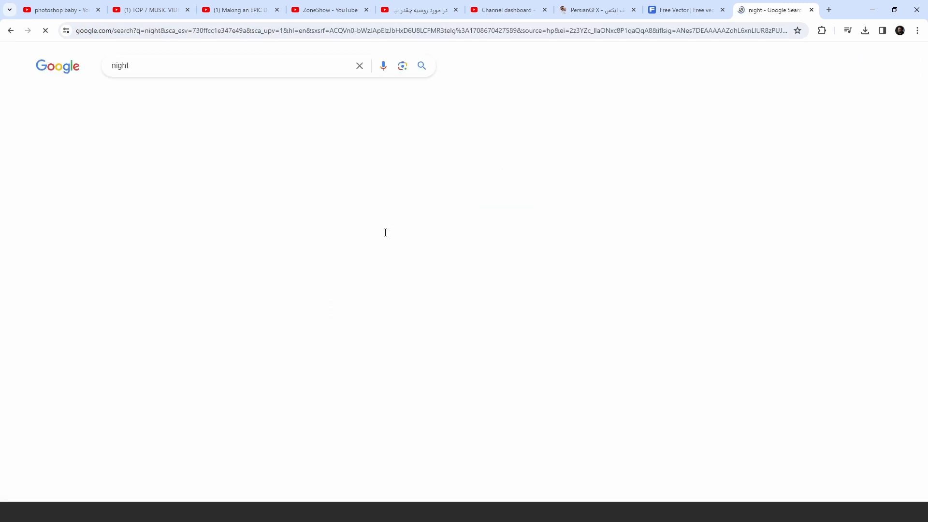
{"action": "left_click", "coordinate": [127, 94]}
{"action": "scroll", "coordinate": [404, 238], "scroll_direction": "down", "scroll_amount": 15}
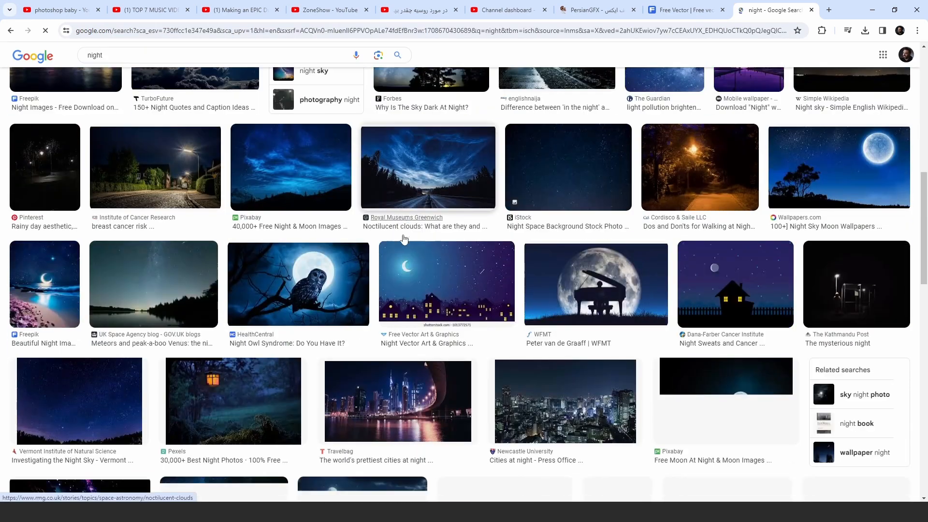
{"action": "scroll", "coordinate": [592, 185], "scroll_direction": "down", "scroll_amount": 10}
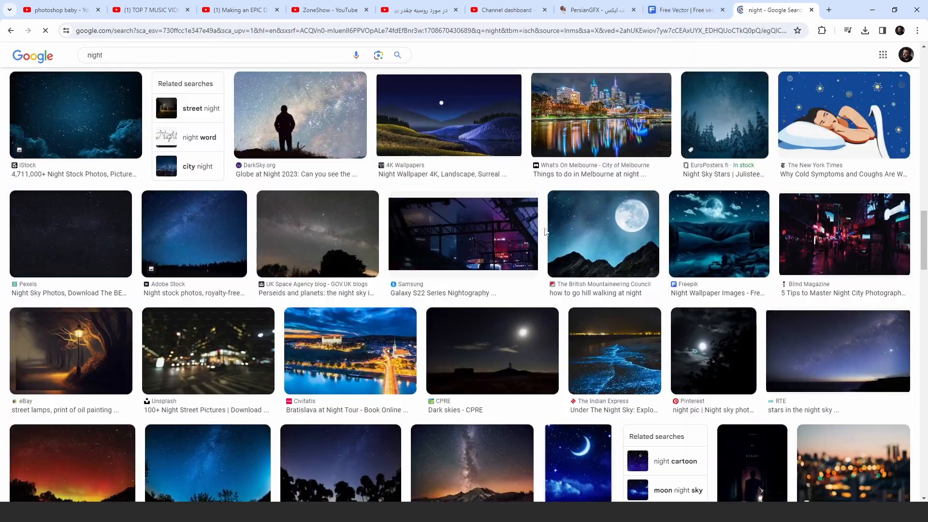
Return to the Freepik star night results, browse further pages and download the free PSD abstract background design
{"action": "left_click", "coordinate": [686, 9]}
{"action": "scroll", "coordinate": [431, 404], "scroll_direction": "down", "scroll_amount": 5}
{"action": "left_click", "coordinate": [547, 493]}
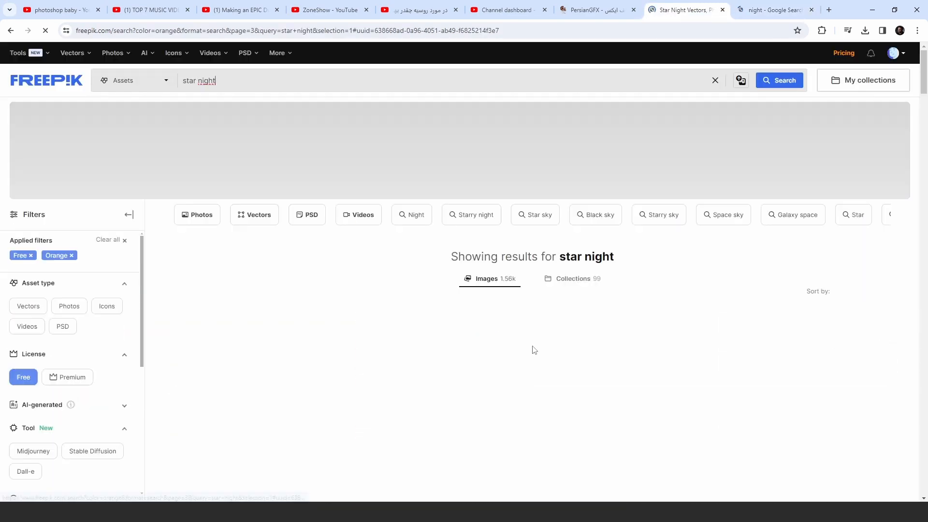
{"action": "scroll", "coordinate": [435, 329], "scroll_direction": "down", "scroll_amount": 5}
{"action": "scroll", "coordinate": [457, 344], "scroll_direction": "down", "scroll_amount": 5}
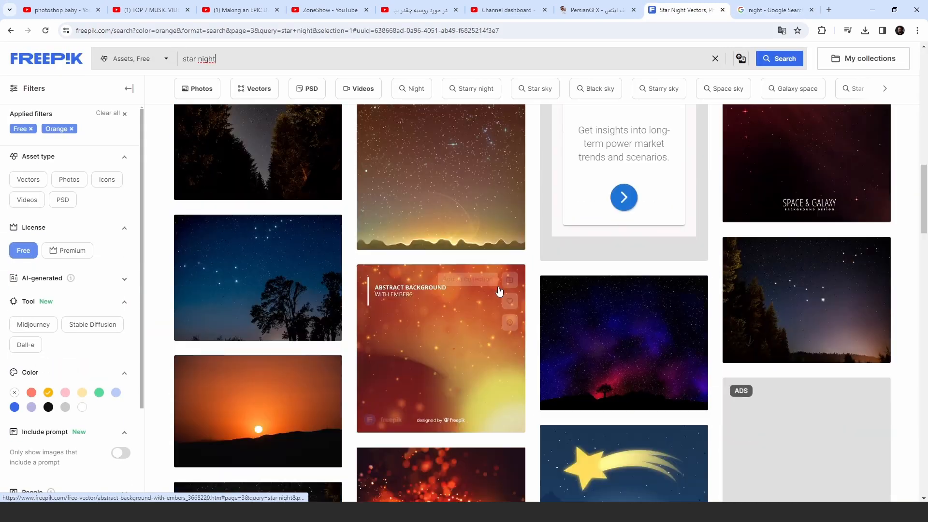
{"action": "left_click", "coordinate": [458, 345]}
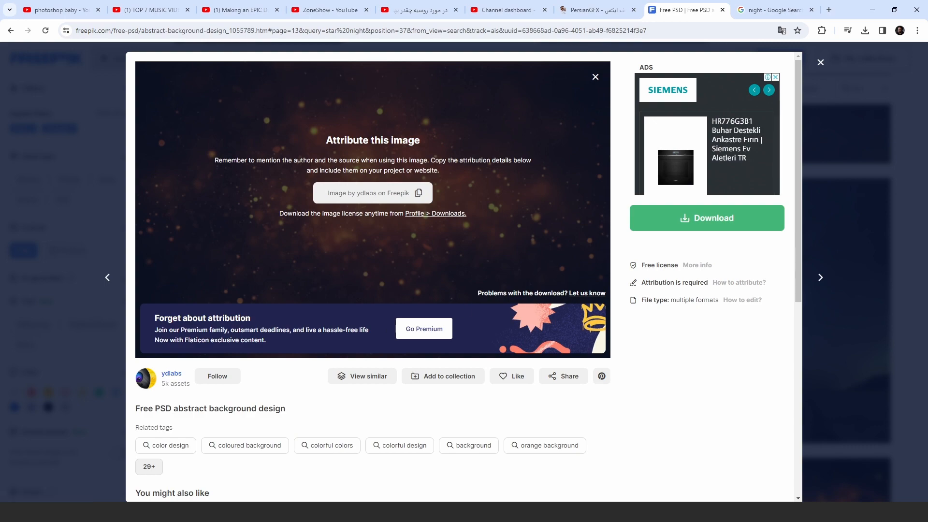
Switch to File Explorer, extract the downloaded abstract-background-design.jpg archive and open the extracted folder
{"action": "double_click", "coordinate": [798, 455]}
{"action": "double_click", "coordinate": [514, 352]}
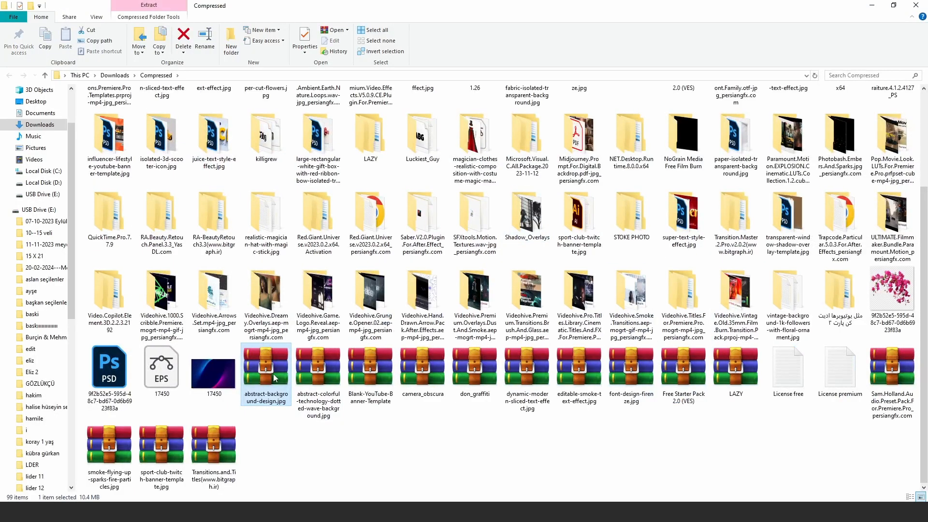
{"action": "right_click", "coordinate": [273, 374]}
{"action": "mouse_move", "coordinate": [327, 222]}
{"action": "left_click", "coordinate": [435, 232]}
{"action": "left_click", "coordinate": [492, 355]}
{"action": "right_click", "coordinate": [319, 365]}
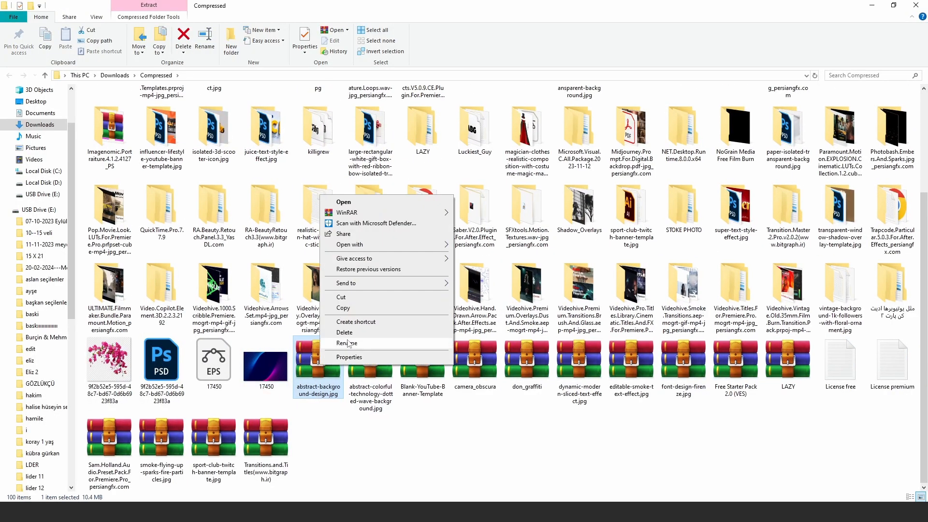
{"action": "scroll", "coordinate": [348, 343], "scroll_direction": "up", "scroll_amount": 10}
{"action": "double_click", "coordinate": [266, 193]}
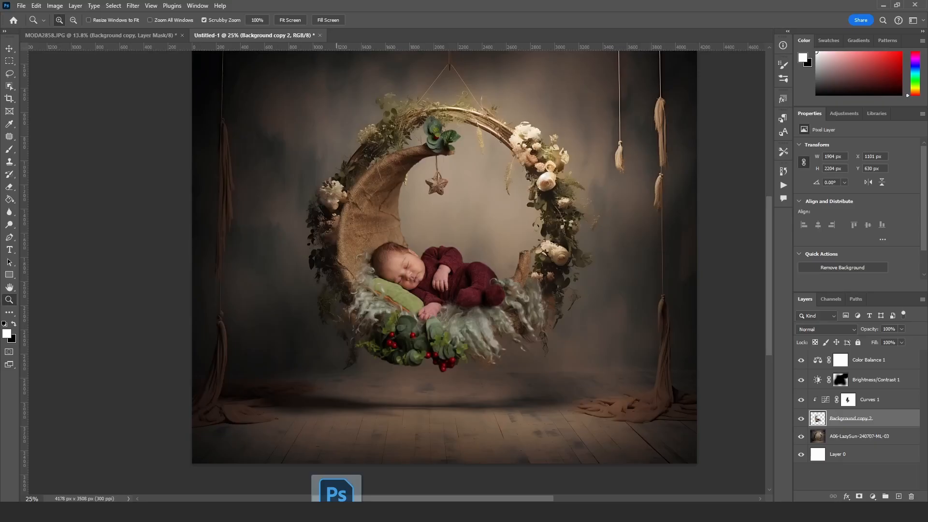
Open OLO2EG1.psd in Photoshop and copy its Sparkle and FX groups into the Untitled-1 document
{"action": "left_click_drag", "start_coordinate": [337, 512], "coordinate": [568, 4]}
{"action": "left_click", "coordinate": [801, 369]}
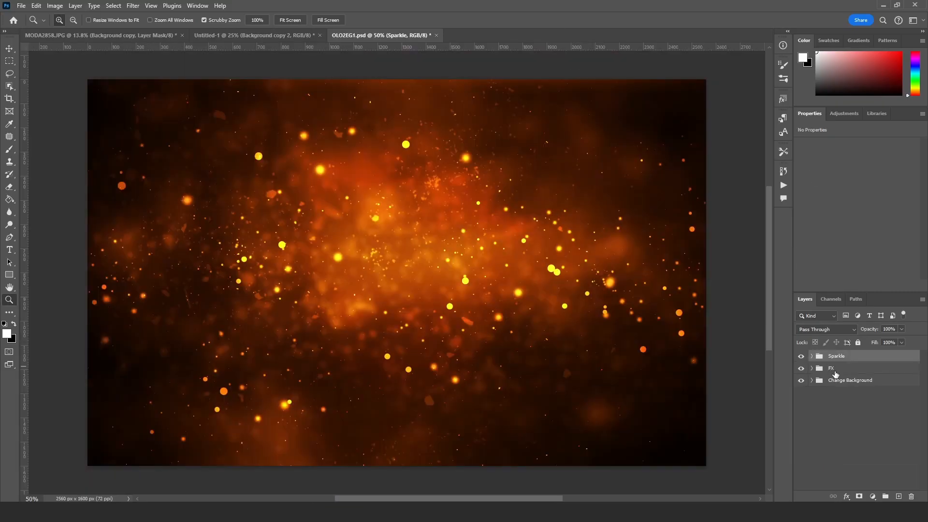
{"action": "left_click", "coordinate": [834, 371], "text": "ctrl"}
{"action": "left_click", "coordinate": [9, 49]}
{"action": "left_click_drag", "start_coordinate": [385, 188], "coordinate": [439, 218]}
{"action": "scroll", "coordinate": [479, 268], "scroll_direction": "down", "scroll_amount": 3}
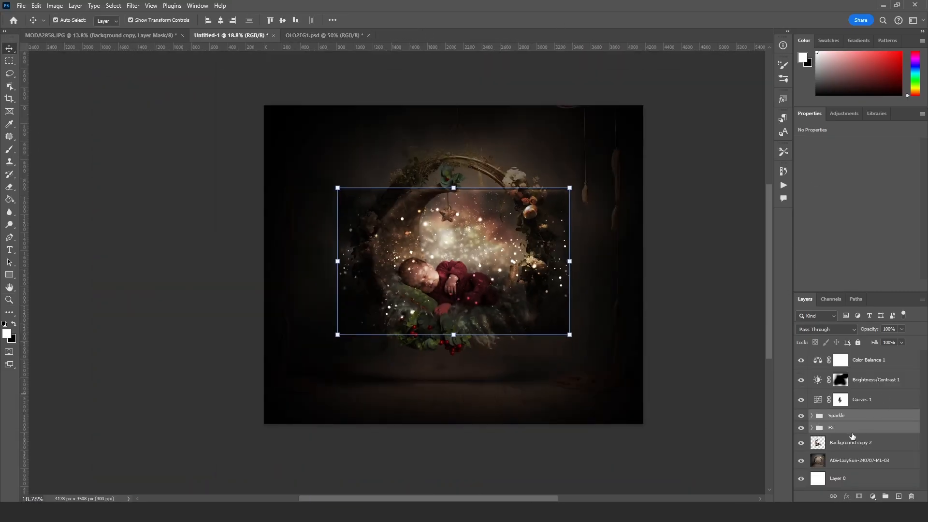
Move the Sparkle and FX groups below Background copy 2 and enlarge them to extend beyond the whole canvas
{"action": "left_click_drag", "start_coordinate": [851, 434], "coordinate": [852, 451]}
{"action": "left_click_drag", "start_coordinate": [569, 188], "coordinate": [728, 87]}
{"action": "left_click_drag", "start_coordinate": [337, 334], "coordinate": [216, 458]}
{"action": "key", "text": "Return"}
{"action": "scroll", "coordinate": [454, 270], "scroll_direction": "up", "scroll_amount": 3}
{"action": "scroll", "coordinate": [604, 343], "scroll_direction": "down", "scroll_amount": 2}
Hide the Gradient Fill 1 layer inside the FX group and preview the image without Layer 7
{"action": "left_click", "coordinate": [812, 445]}
{"action": "scroll", "coordinate": [844, 434], "scroll_direction": "down", "scroll_amount": 3}
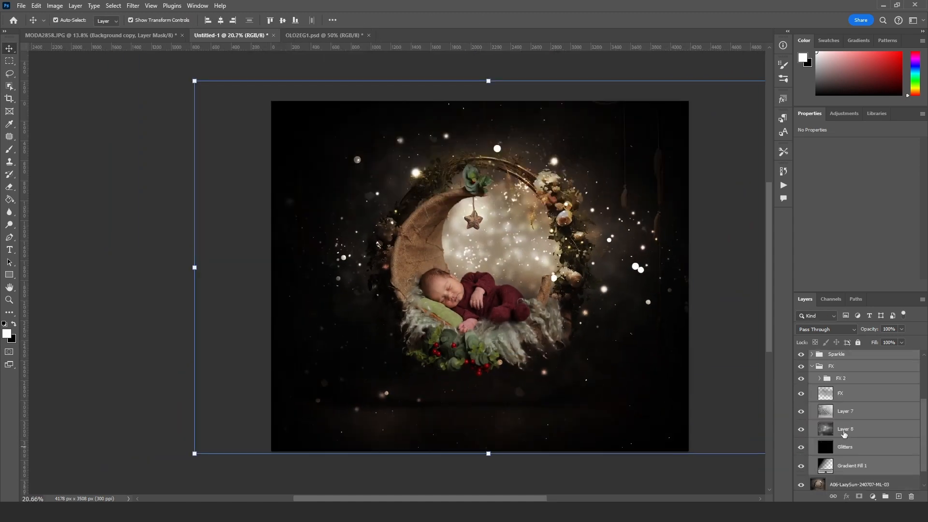
{"action": "left_click", "coordinate": [801, 467]}
{"action": "left_click", "coordinate": [801, 411]}
{"action": "left_click", "coordinate": [802, 412]}
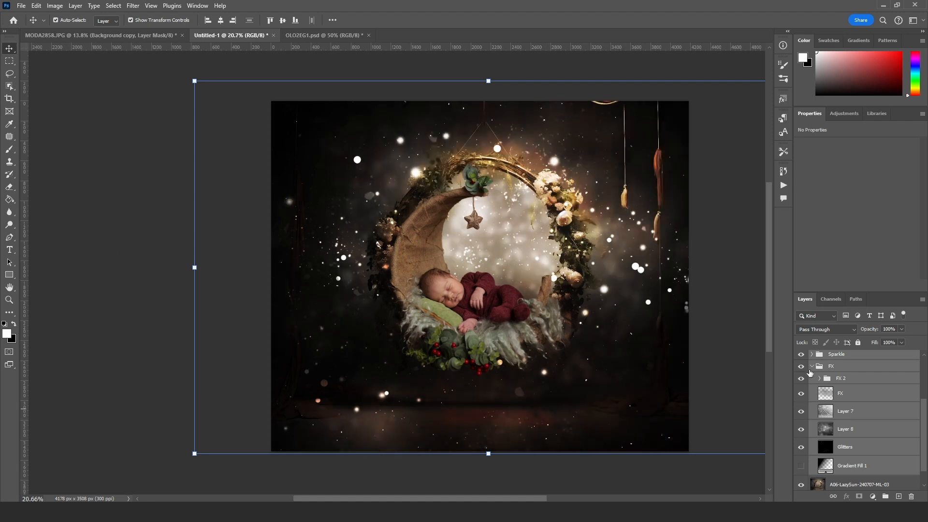
{"action": "left_click", "coordinate": [812, 367]}
Check what the Sparkle and FX layers contribute, and hide Layer 7 and Layer 8 in the FX group
{"action": "left_click", "coordinate": [812, 434]}
{"action": "left_click", "coordinate": [849, 450]}
{"action": "scroll", "coordinate": [843, 444], "scroll_direction": "down", "scroll_amount": 2}
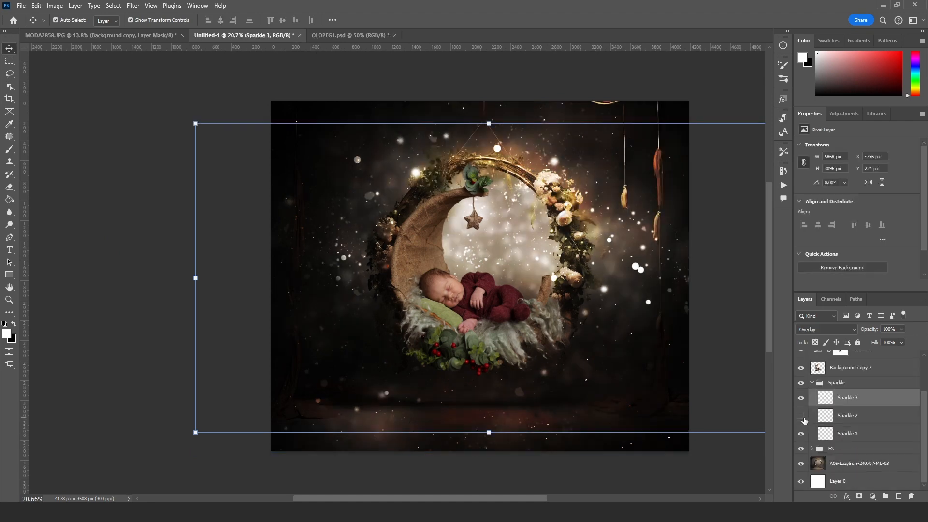
{"action": "left_click", "coordinate": [812, 448]}
{"action": "scroll", "coordinate": [846, 425], "scroll_direction": "down", "scroll_amount": 2}
{"action": "left_click", "coordinate": [801, 396]}
{"action": "left_click", "coordinate": [801, 396]}
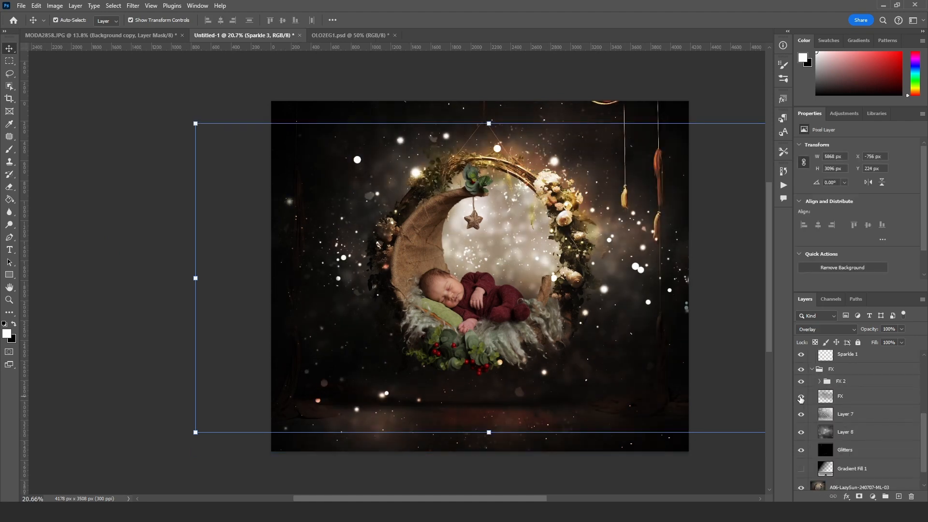
{"action": "left_click", "coordinate": [801, 414]}
{"action": "left_click", "coordinate": [801, 431]}
{"action": "scroll", "coordinate": [411, 255], "scroll_direction": "down", "scroll_amount": 2}
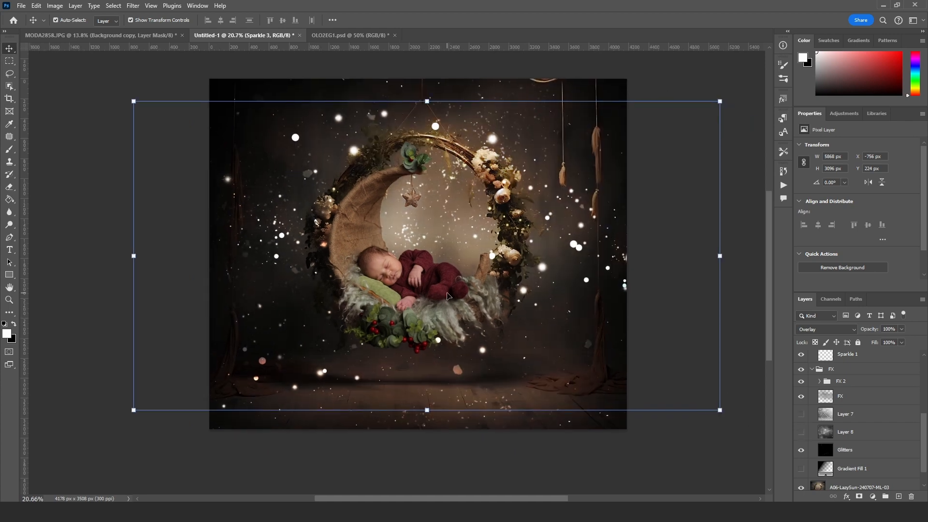
{"action": "scroll", "coordinate": [412, 255], "scroll_direction": "up", "scroll_amount": 1}
{"action": "scroll", "coordinate": [412, 255], "scroll_direction": "down", "scroll_amount": 1}
Compare the image with and without the FX, Gradient Fill 1 and Sparkle 1 layers
{"action": "left_click_drag", "start_coordinate": [412, 255], "coordinate": [460, 250]}
{"action": "left_click", "coordinate": [801, 396]}
{"action": "left_click", "coordinate": [802, 396]}
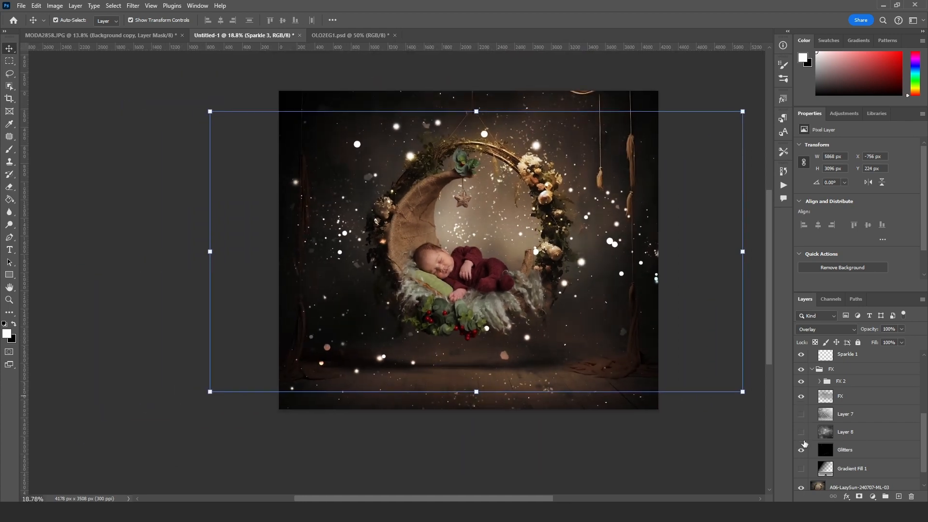
{"action": "left_click", "coordinate": [801, 468]}
{"action": "left_click", "coordinate": [802, 468]}
{"action": "left_click", "coordinate": [801, 469]}
{"action": "left_click", "coordinate": [801, 468]}
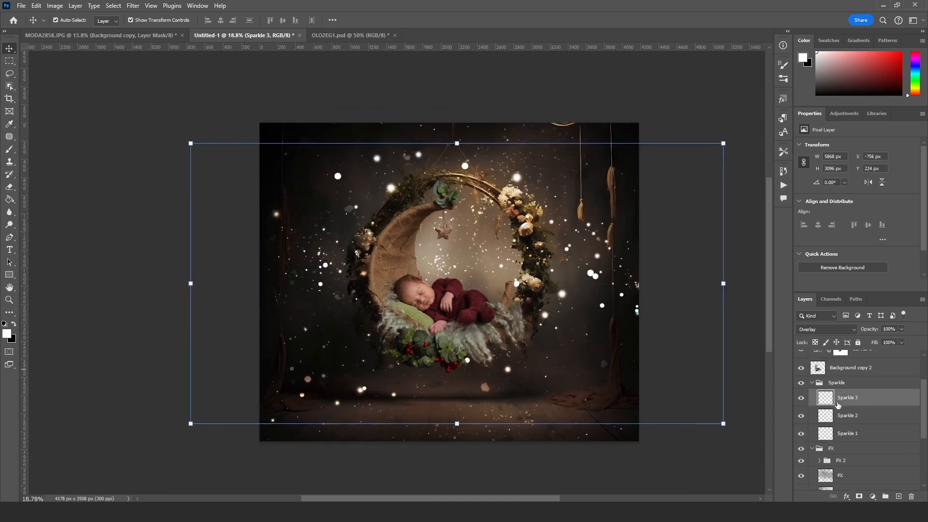
{"action": "left_click", "coordinate": [806, 434]}
{"action": "left_click", "coordinate": [801, 433]}
{"action": "left_click", "coordinate": [801, 433]}
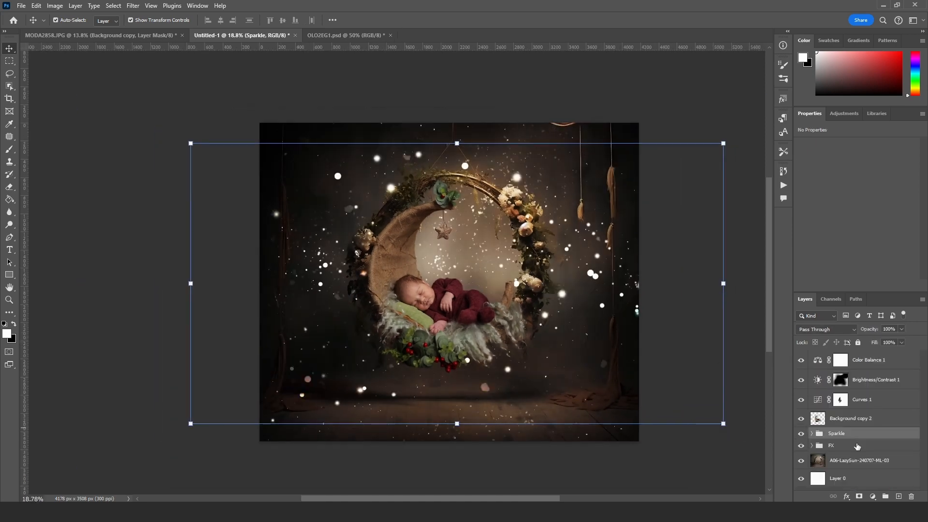
Set the blend mode of both the Sparkle and FX groups to Screen
{"action": "left_click", "coordinate": [836, 445], "text": "shift"}
{"action": "left_click", "coordinate": [818, 331]}
{"action": "left_click", "coordinate": [812, 319]}
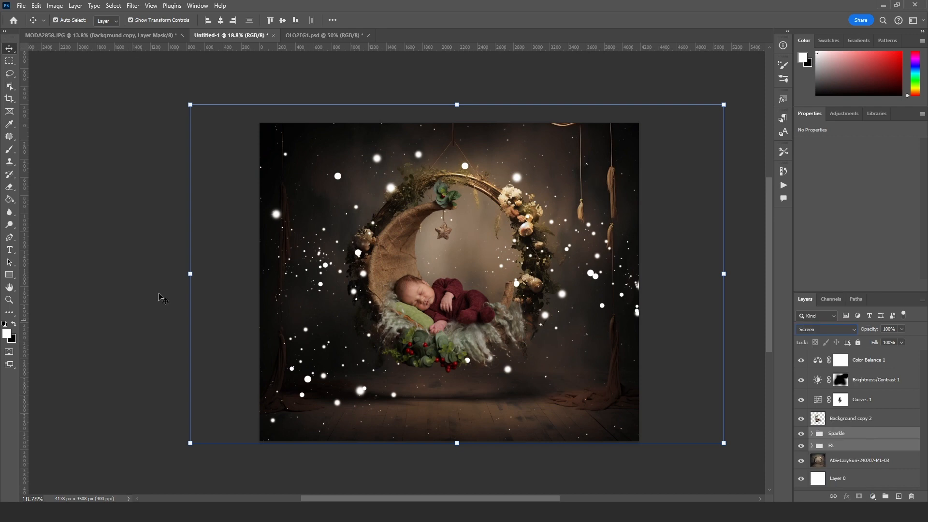
{"action": "left_click", "coordinate": [9, 299]}
{"action": "left_click", "coordinate": [435, 266]}
{"action": "left_click", "coordinate": [454, 264], "text": "alt"}
Merge the Sparkle and FX groups into a single layer and set its blend mode to Screen
{"action": "right_click", "coordinate": [842, 428]}
{"action": "left_click", "coordinate": [848, 329]}
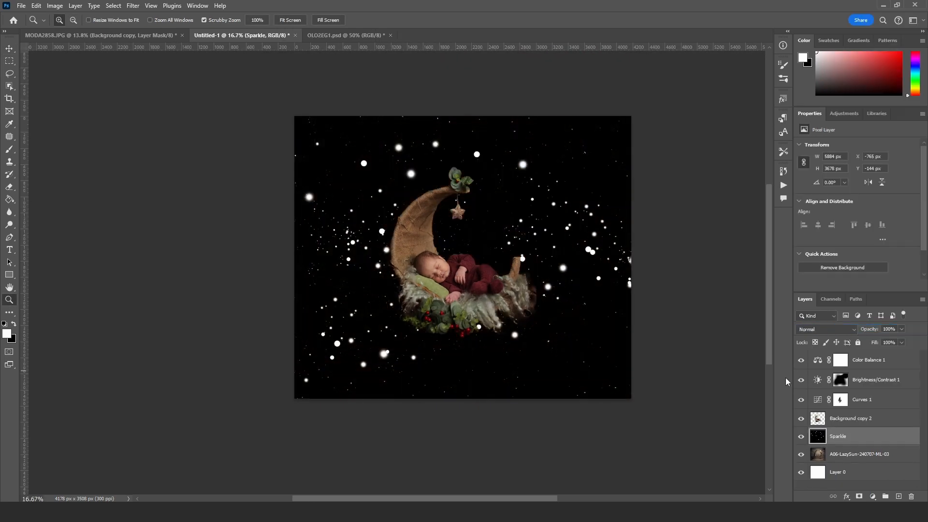
{"action": "left_click", "coordinate": [812, 330]}
{"action": "left_click", "coordinate": [817, 316]}
{"action": "left_click", "coordinate": [474, 240]}
Tint the Sparkle layer's lights a warm orange with Hue/Saturation
{"action": "key", "text": "ctrl+u"}
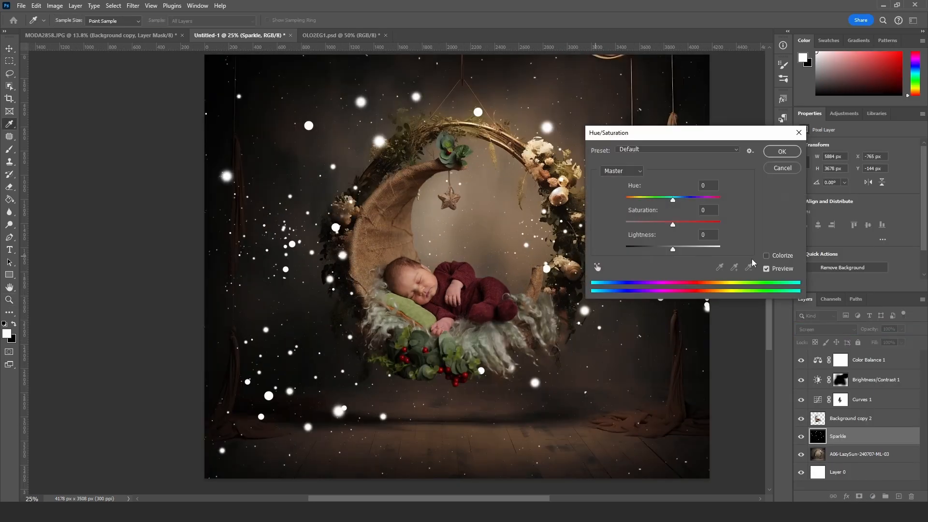
{"action": "left_click_drag", "start_coordinate": [677, 227], "coordinate": [693, 227]}
{"action": "mouse_move", "coordinate": [626, 200]}
{"action": "left_mouse_down"}
{"action": "mouse_move", "coordinate": [642, 199]}
{"action": "mouse_move", "coordinate": [634, 198]}
{"action": "left_mouse_up"}
{"action": "left_click", "coordinate": [781, 152]}
{"action": "scroll", "coordinate": [548, 234], "scroll_direction": "down", "scroll_amount": 2}
Darken the Sparkle layer's midtones with a Curves adjustment
{"action": "key", "text": "ctrl+m"}
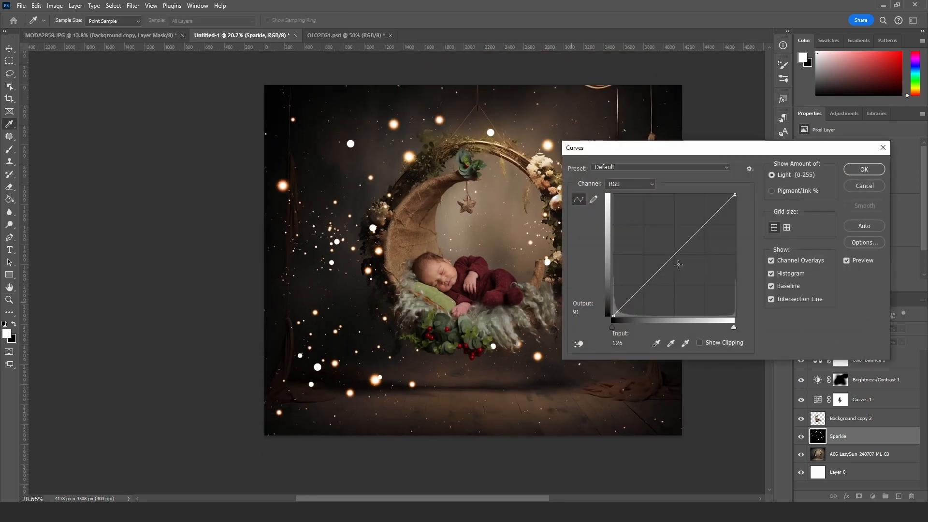
{"action": "left_click_drag", "start_coordinate": [652, 246], "coordinate": [667, 262]}
{"action": "left_click", "coordinate": [850, 169]}
{"action": "scroll", "coordinate": [575, 193], "scroll_direction": "down", "scroll_amount": 3}
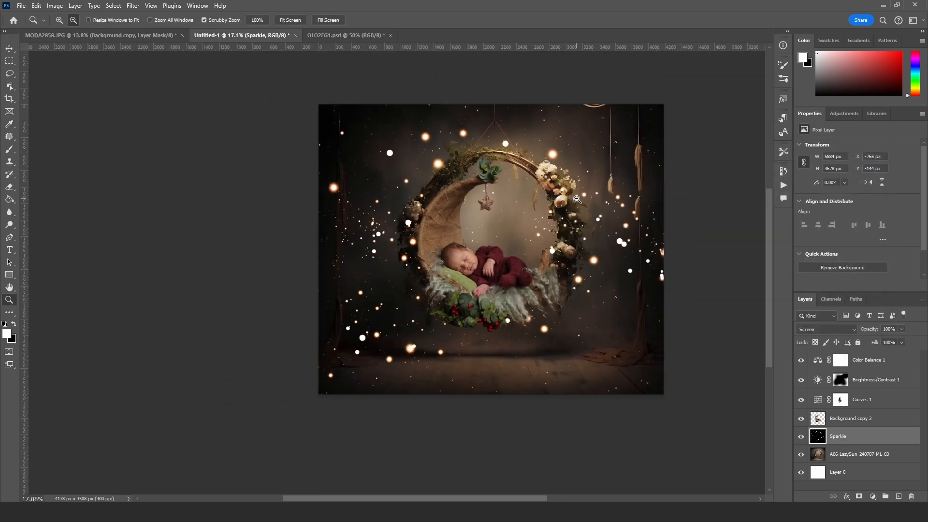
Try to enlarge the Sparkle layer to 139.79%, and undo the scaling
{"action": "scroll", "coordinate": [242, 144], "scroll_direction": "down", "scroll_amount": 1}
{"action": "left_click_drag", "start_coordinate": [304, 131], "coordinate": [207, 93]}
{"action": "left_click_drag", "start_coordinate": [668, 360], "coordinate": [689, 360]}
{"action": "key", "text": "Return"}
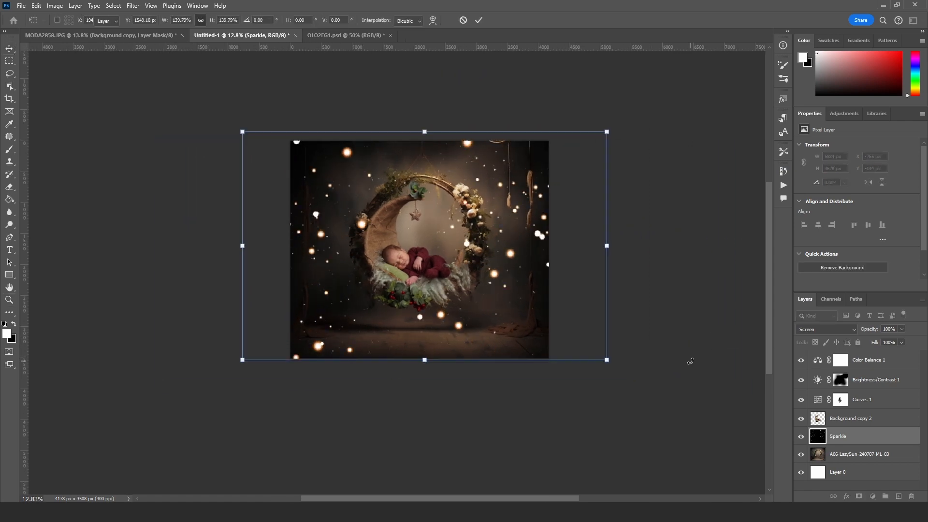
{"action": "scroll", "coordinate": [461, 268], "scroll_direction": "up", "scroll_amount": 5}
{"action": "scroll", "coordinate": [461, 269], "scroll_direction": "up", "scroll_amount": 5}
{"action": "key", "text": "ctrl+z"}
Scale the Sparkle layer down to about 4368 × 2730 px and position it across the width of the canvas
{"action": "scroll", "coordinate": [461, 268], "scroll_direction": "down", "scroll_amount": 9}
{"action": "left_click_drag", "start_coordinate": [625, 129], "coordinate": [527, 190]}
{"action": "left_click_drag", "start_coordinate": [488, 259], "coordinate": [527, 240]}
{"action": "key", "text": "Return"}
{"action": "scroll", "coordinate": [522, 238], "scroll_direction": "up", "scroll_amount": 8}
{"action": "scroll", "coordinate": [522, 238], "scroll_direction": "down", "scroll_amount": 2}
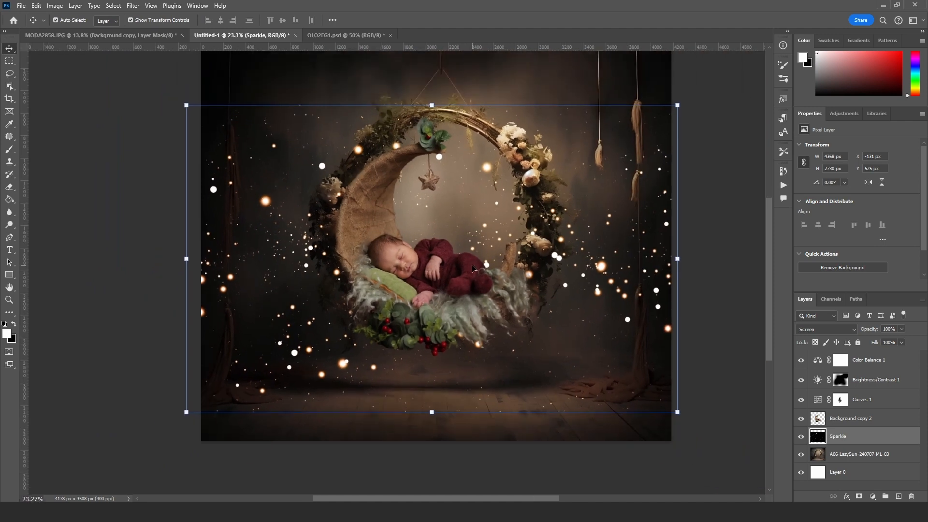
Add a layer mask to Sparkle and hide the lights over the ring's lower right side with a black 432 px brush
{"action": "left_click", "coordinate": [858, 496]}
{"action": "left_click", "coordinate": [9, 150]}
{"action": "right_click", "coordinate": [457, 276]}
{"action": "left_click", "coordinate": [562, 298]}
{"action": "mouse_move", "coordinate": [530, 230]}
{"action": "left_mouse_down"}
{"action": "mouse_move", "coordinate": [533, 263]}
{"action": "mouse_move", "coordinate": [522, 281]}
{"action": "left_mouse_up"}
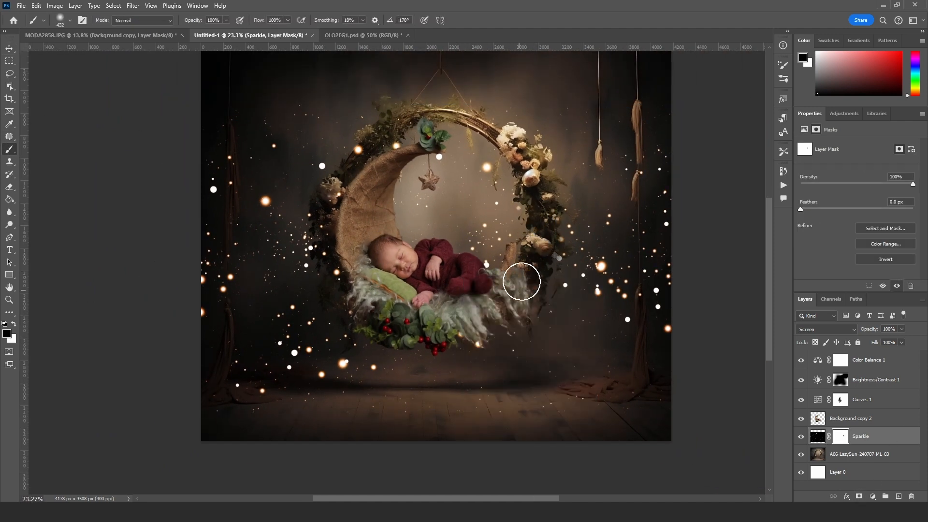
Adjust the brush and mask out the remaining sparkles along the sides and lower part of the floral ring
{"action": "right_click", "coordinate": [546, 251]}
{"action": "left_click", "coordinate": [629, 294]}
{"action": "left_click_drag", "start_coordinate": [541, 221], "coordinate": [540, 260]}
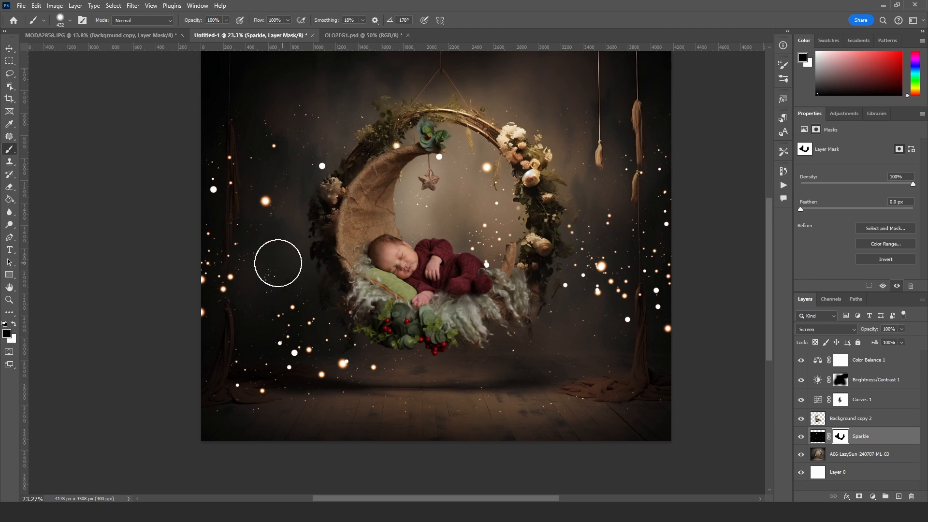
{"action": "scroll", "coordinate": [599, 192], "scroll_direction": "down", "scroll_amount": 2}
{"action": "scroll", "coordinate": [534, 190], "scroll_direction": "up", "scroll_amount": 2}
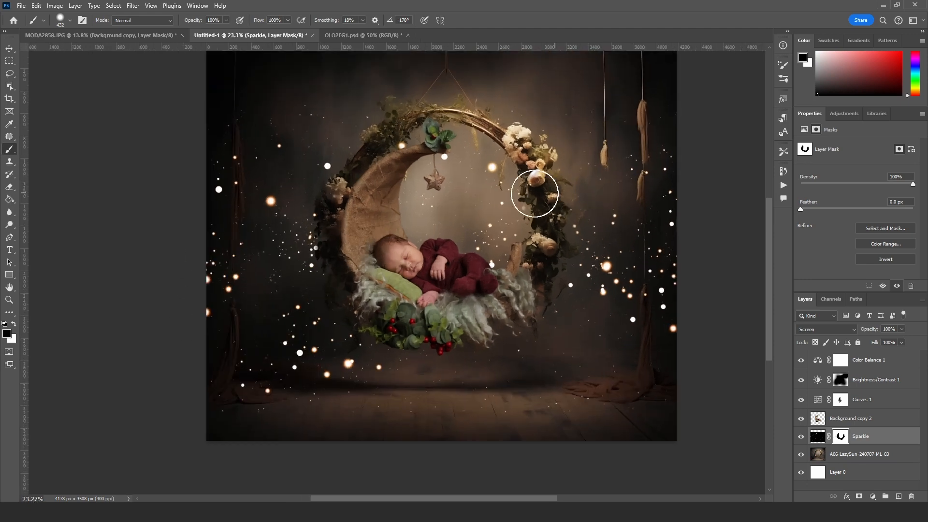
{"action": "scroll", "coordinate": [479, 225], "scroll_direction": "down", "scroll_amount": 1}
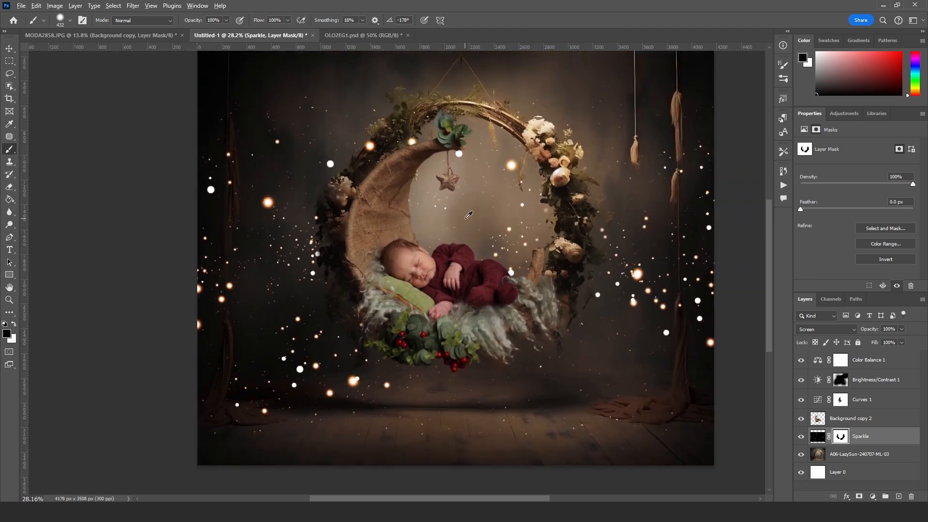
Apply the Sparkle layer's mask to its pixels and soften the lights with a blur filter
{"action": "right_click", "coordinate": [842, 438]}
{"action": "left_click", "coordinate": [853, 373]}
{"action": "left_click", "coordinate": [133, 6]}
{"action": "mouse_move", "coordinate": [153, 129]}
{"action": "left_click", "coordinate": [275, 167]}
{"action": "left_click_drag", "start_coordinate": [593, 274], "coordinate": [615, 274]}
{"action": "left_click", "coordinate": [699, 142]}
{"action": "scroll", "coordinate": [518, 216], "scroll_direction": "down", "scroll_amount": 2}
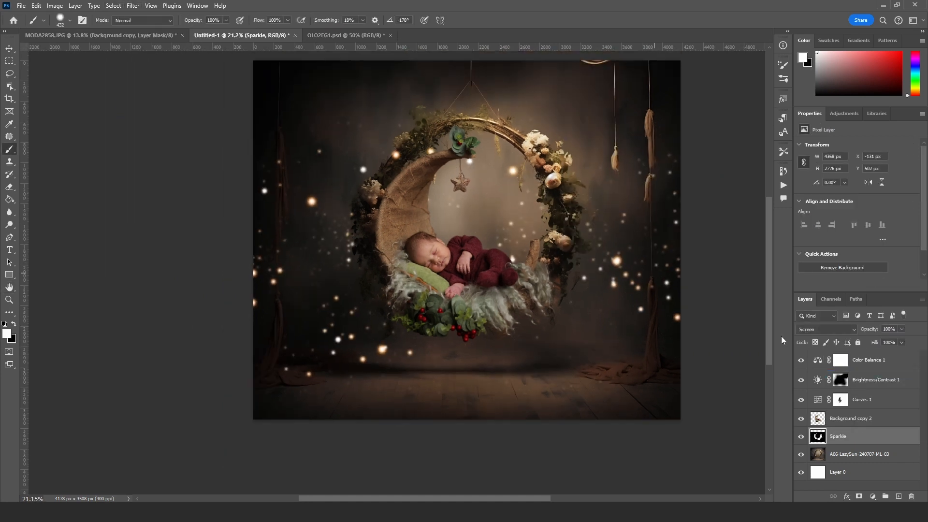
Duplicate the Sparkle layer, move the copy above Background copy 2, and enlarge it to 239.60% across the canvas
{"action": "key", "text": "ctrl+j"}
{"action": "left_click_drag", "start_coordinate": [853, 438], "coordinate": [852, 410]}
{"action": "scroll", "coordinate": [457, 241], "scroll_direction": "down", "scroll_amount": 6}
{"action": "left_click", "coordinate": [9, 48]}
{"action": "left_click_drag", "start_coordinate": [586, 169], "coordinate": [713, 68]}
{"action": "left_click_drag", "start_coordinate": [438, 152], "coordinate": [434, 228]}
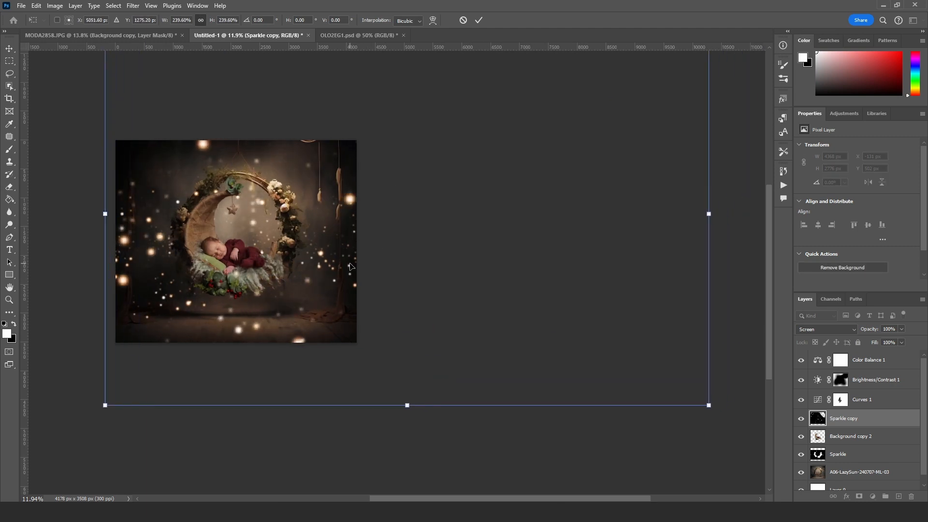
{"action": "key", "text": "Return"}
Blur the enlarged Sparkle copy so its lights look like soft out-of-focus bokeh
{"action": "left_click", "coordinate": [133, 6]}
{"action": "mouse_move", "coordinate": [153, 129]}
{"action": "left_click", "coordinate": [269, 165]}
{"action": "mouse_move", "coordinate": [614, 274]}
{"action": "left_mouse_down"}
{"action": "mouse_move", "coordinate": [639, 275]}
{"action": "mouse_move", "coordinate": [620, 273]}
{"action": "left_mouse_up"}
{"action": "left_click", "coordinate": [699, 142]}
Erase the Sparkle copy's lights over the baby and moon with a 464 px eraser
{"action": "scroll", "coordinate": [396, 279], "scroll_direction": "up", "scroll_amount": 2}
{"action": "key", "text": "e"}
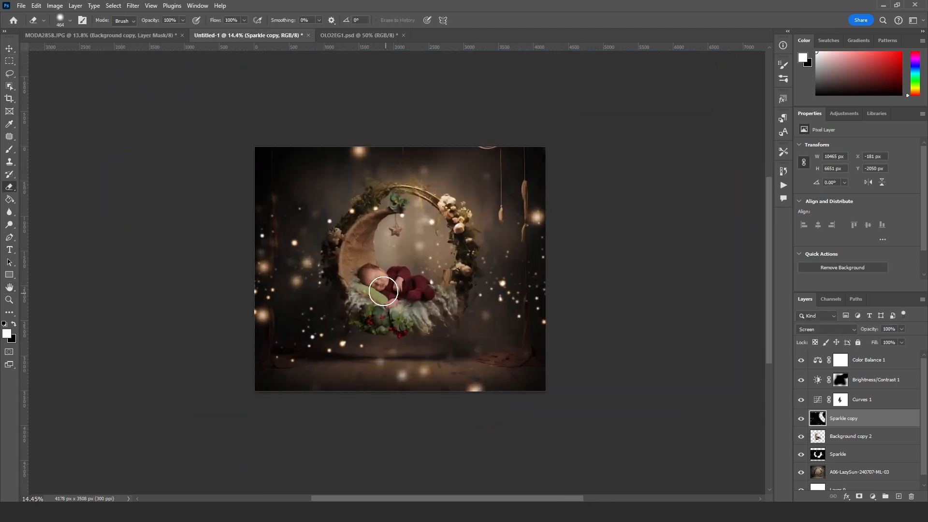
{"action": "scroll", "coordinate": [281, 305], "scroll_direction": "up", "scroll_amount": 4}
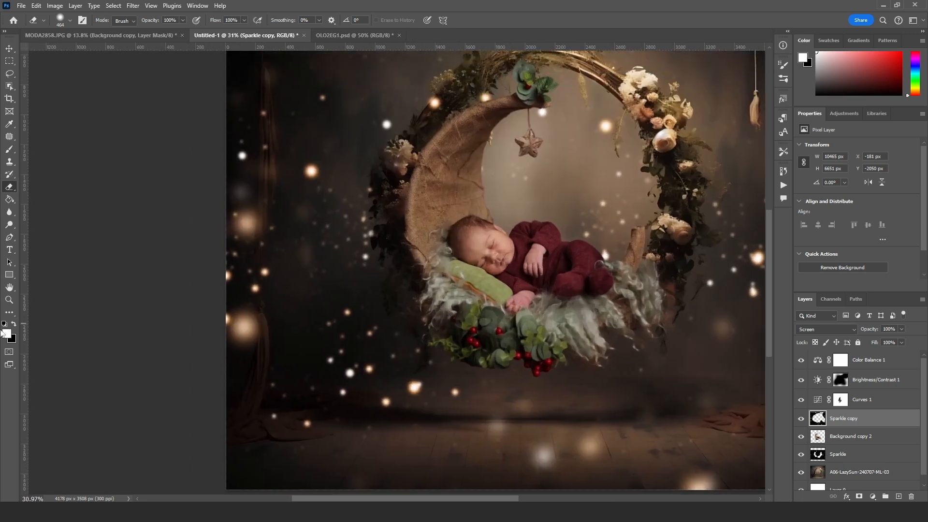
Erase the large Sparkle copy light at the lower edge of the floor
{"action": "key", "text": "z"}
{"action": "left_click", "coordinate": [423, 256], "text": "alt"}
{"action": "left_click", "coordinate": [423, 257], "text": "alt"}
{"action": "left_click", "coordinate": [520, 222]}
{"action": "left_click_drag", "start_coordinate": [431, 261], "coordinate": [416, 275]}
{"action": "scroll", "coordinate": [416, 275], "scroll_direction": "down", "scroll_amount": 3}
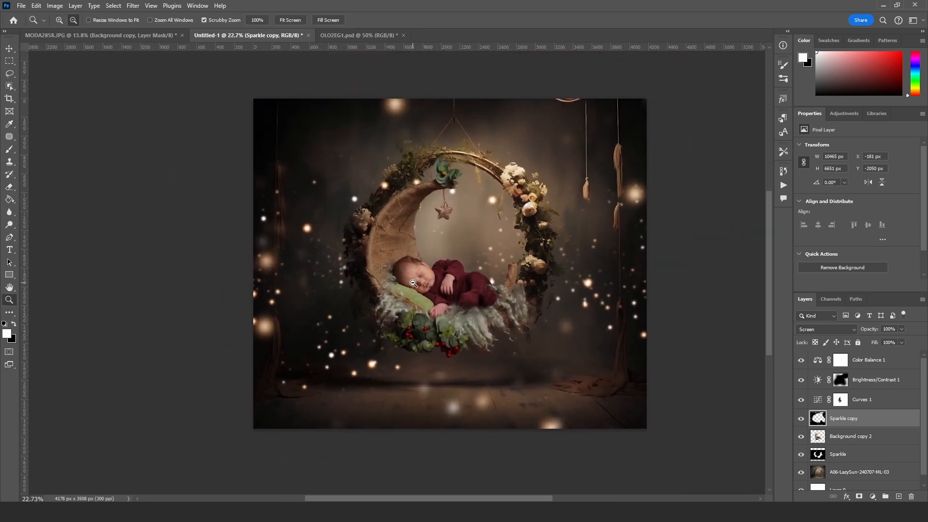
{"action": "scroll", "coordinate": [420, 293], "scroll_direction": "up", "scroll_amount": 3}
{"action": "left_click", "coordinate": [10, 188]}
{"action": "scroll", "coordinate": [441, 302], "scroll_direction": "down", "scroll_amount": 2}
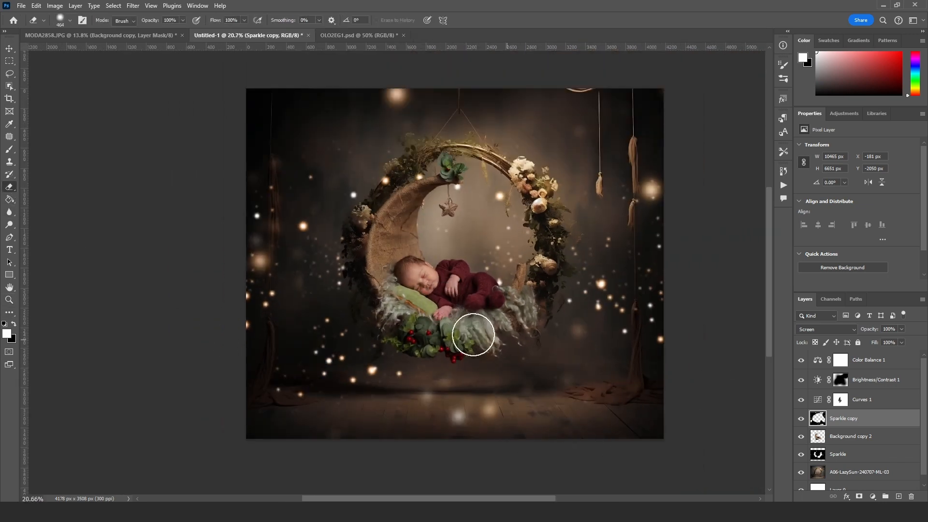
{"action": "scroll", "coordinate": [456, 282], "scroll_direction": "up", "scroll_amount": 4}
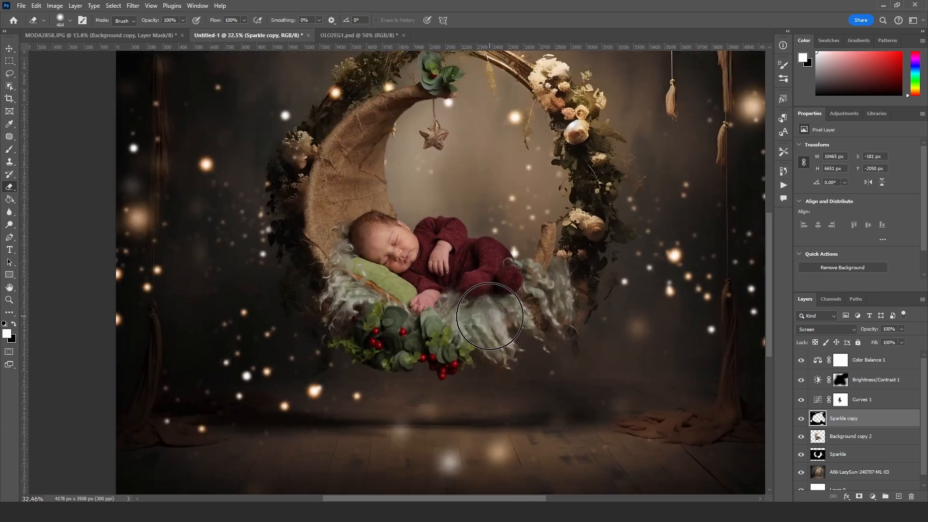
Outline the green fur and pillow on Background copy 2 with the Lasso and feather the selection
{"action": "scroll", "coordinate": [507, 304], "scroll_direction": "up", "scroll_amount": 5}
{"action": "left_click", "coordinate": [834, 436]}
{"action": "key", "text": "l"}
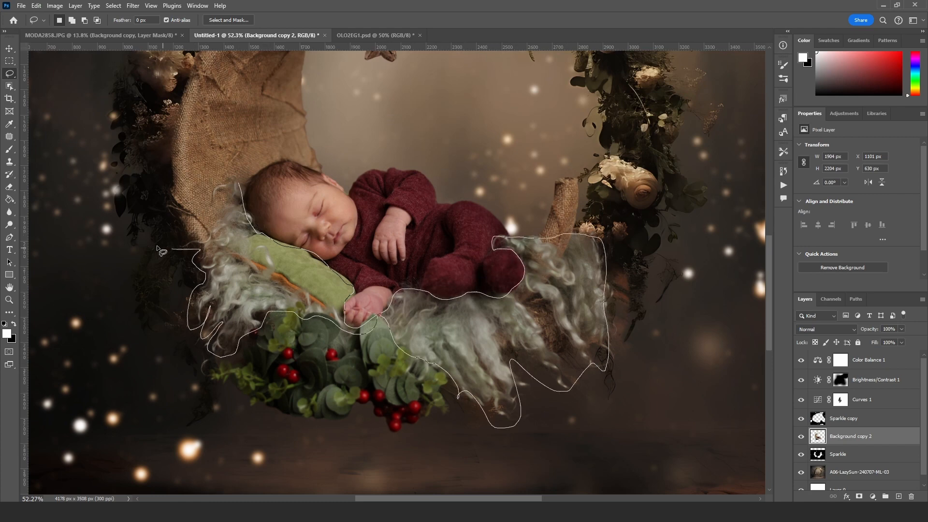
{"action": "left_click_drag", "start_coordinate": [157, 247], "coordinate": [238, 182]}
{"action": "right_click", "coordinate": [536, 321]}
{"action": "left_click", "coordinate": [559, 112]}
{"action": "left_click", "coordinate": [514, 148]}
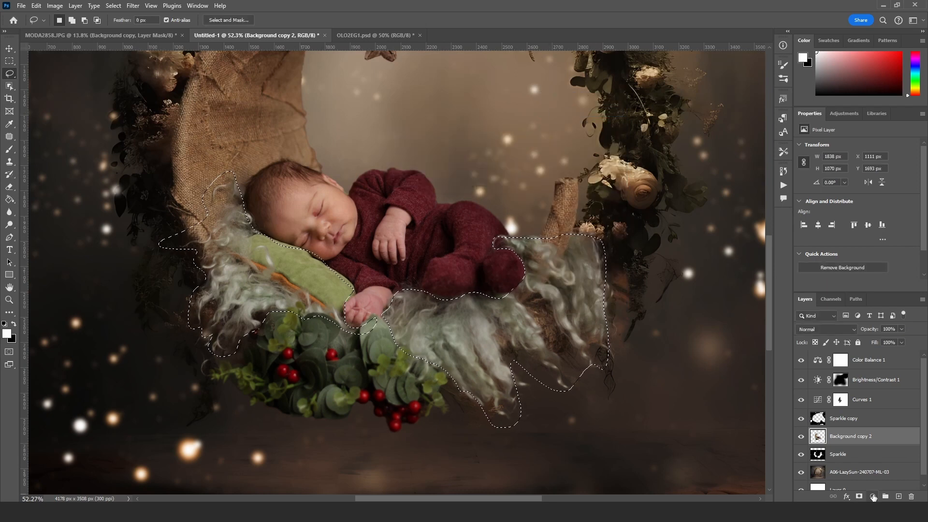
Recolor the selected fur and pillow with a clipped Hue/Saturation adjustment using Colorize, hue 31 and saturation 24
{"action": "left_click", "coordinate": [872, 497]}
{"action": "left_click", "coordinate": [870, 401]}
{"action": "left_click_drag", "start_coordinate": [858, 185], "coordinate": [812, 184]}
{"action": "left_click", "coordinate": [848, 233]}
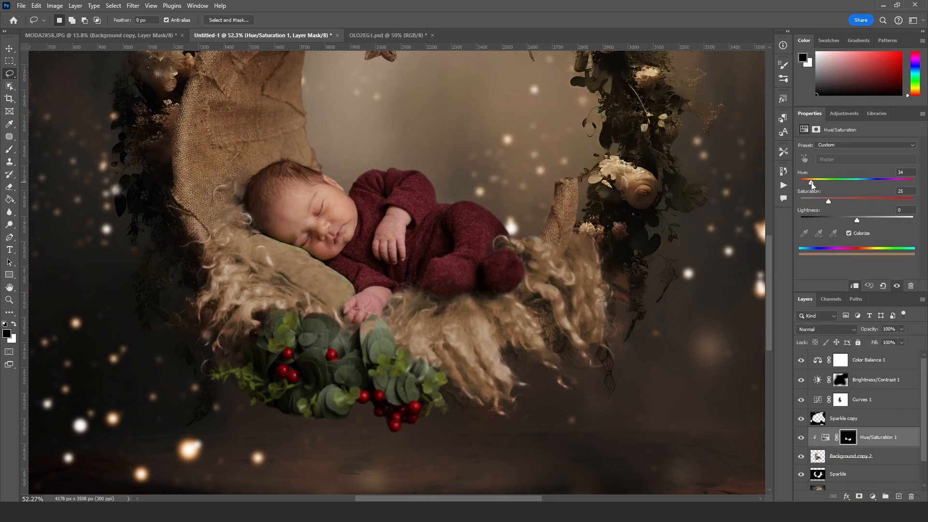
{"action": "left_click_drag", "start_coordinate": [757, 212], "coordinate": [804, 240]}
{"action": "left_click_drag", "start_coordinate": [828, 201], "coordinate": [849, 202]}
{"action": "scroll", "coordinate": [520, 280], "scroll_direction": "down", "scroll_amount": 8}
{"action": "scroll", "coordinate": [520, 280], "scroll_direction": "up", "scroll_amount": 3}
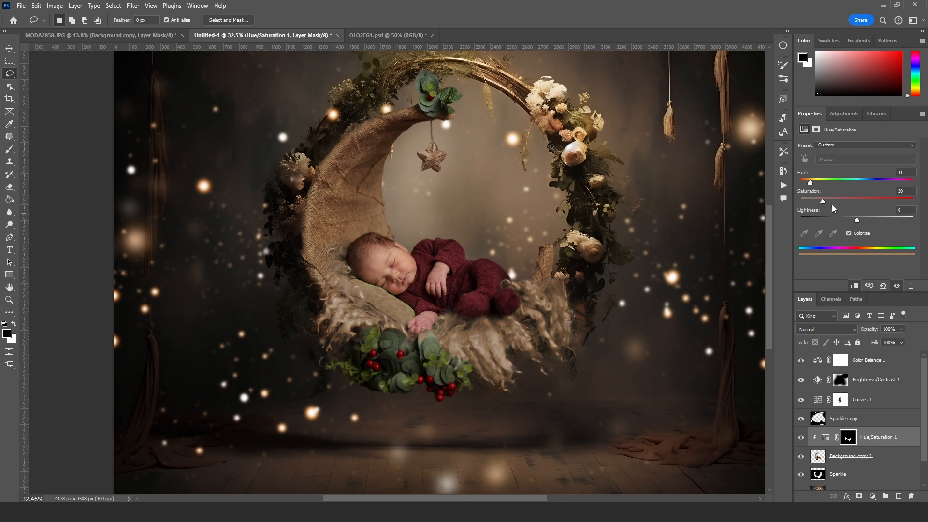
{"action": "left_click_drag", "start_coordinate": [823, 201], "coordinate": [828, 200]}
Paint the remaining green fur and pillow edges into the Hue/Saturation mask with a white 66 px brush
{"action": "scroll", "coordinate": [487, 281], "scroll_direction": "up", "scroll_amount": 8}
{"action": "left_click", "coordinate": [9, 149]}
{"action": "left_click", "coordinate": [14, 324]}
{"action": "right_click", "coordinate": [433, 344]}
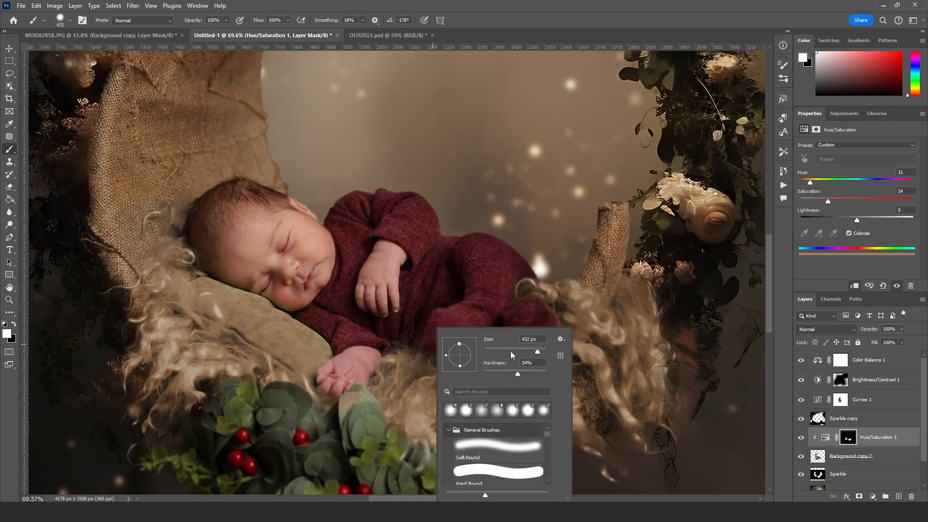
{"action": "left_click_drag", "start_coordinate": [323, 354], "coordinate": [312, 342]}
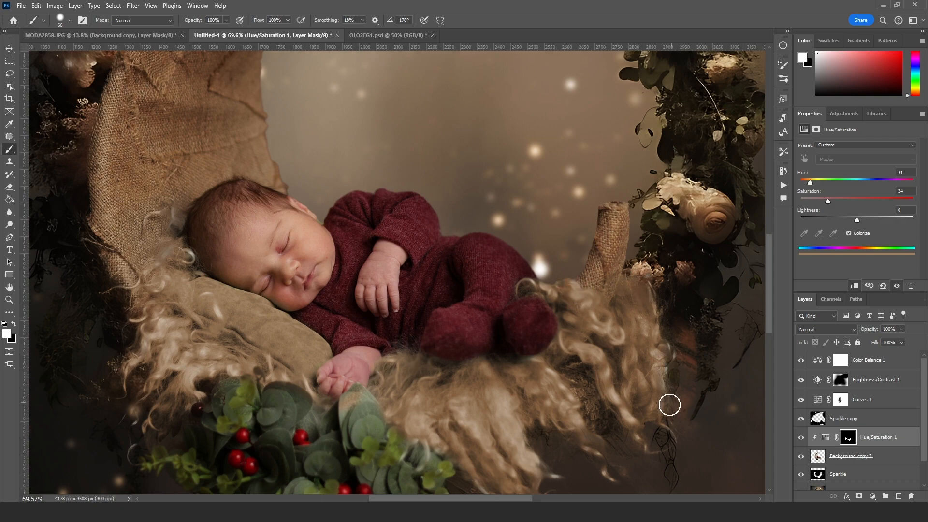
{"action": "scroll", "coordinate": [564, 369], "scroll_direction": "down", "scroll_amount": 3}
{"action": "scroll", "coordinate": [564, 368], "scroll_direction": "left", "scroll_amount": 1}
Examine the recolored fur against the whole composite
{"action": "scroll", "coordinate": [514, 306], "scroll_direction": "down", "scroll_amount": 8}
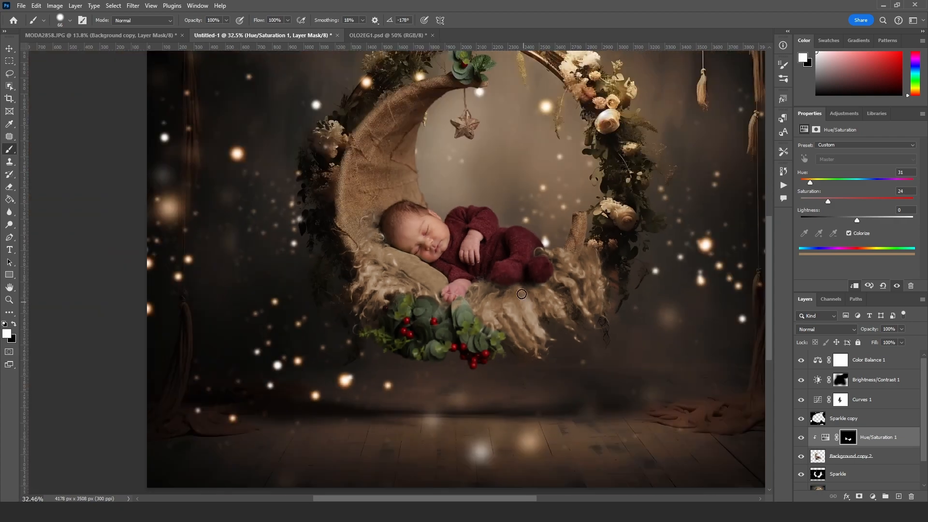
{"action": "scroll", "coordinate": [377, 210], "scroll_direction": "up", "scroll_amount": 6}
{"action": "scroll", "coordinate": [368, 275], "scroll_direction": "down", "scroll_amount": 9}
{"action": "scroll", "coordinate": [483, 260], "scroll_direction": "up", "scroll_amount": 4}
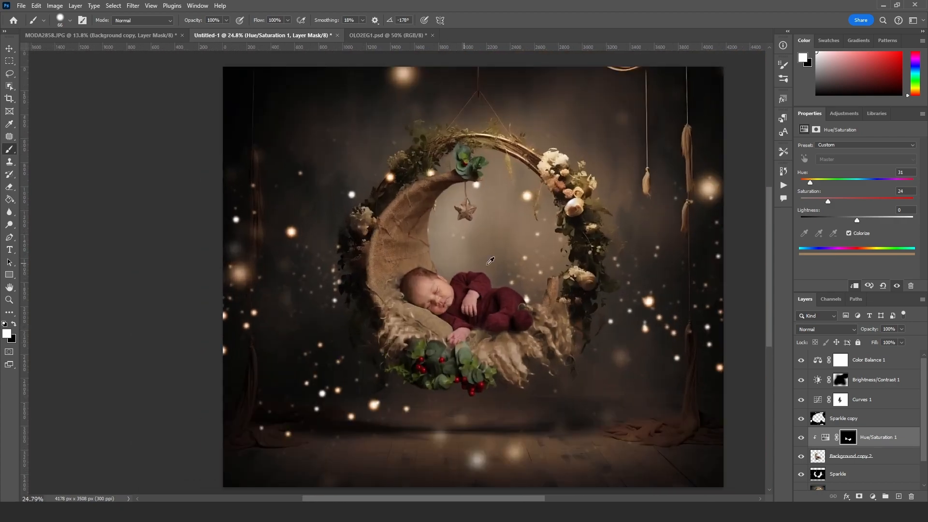
{"action": "scroll", "coordinate": [425, 239], "scroll_direction": "down", "scroll_amount": 2}
{"action": "left_click", "coordinate": [442, 246], "text": "alt"}
{"action": "scroll", "coordinate": [443, 246], "scroll_direction": "up", "scroll_amount": 2}
{"action": "scroll", "coordinate": [443, 247], "scroll_direction": "down", "scroll_amount": 2}
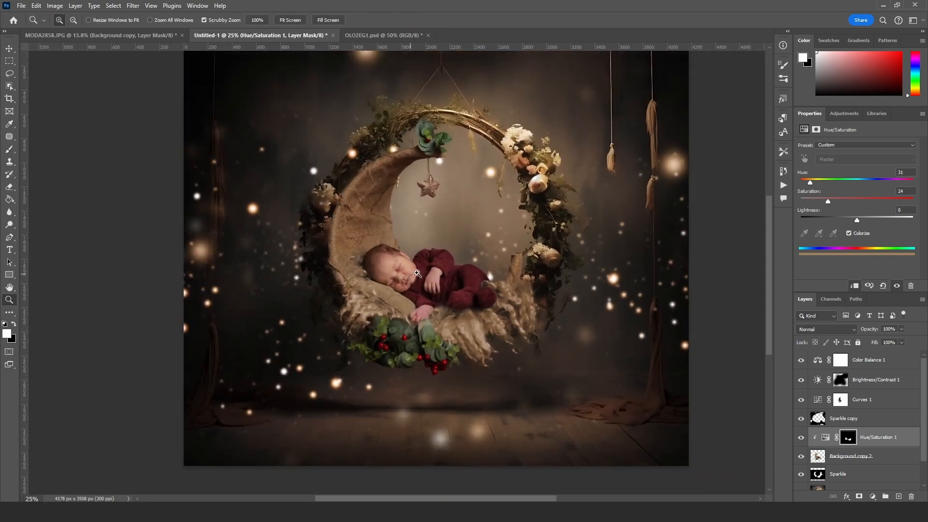
Add a clipped Curves adjustment above Background copy 2, lift the green channel at input 96 to output 132, and invert the mask
{"action": "scroll", "coordinate": [501, 307], "scroll_direction": "up", "scroll_amount": 6}
{"action": "left_click", "coordinate": [844, 456]}
{"action": "left_click", "coordinate": [873, 496]}
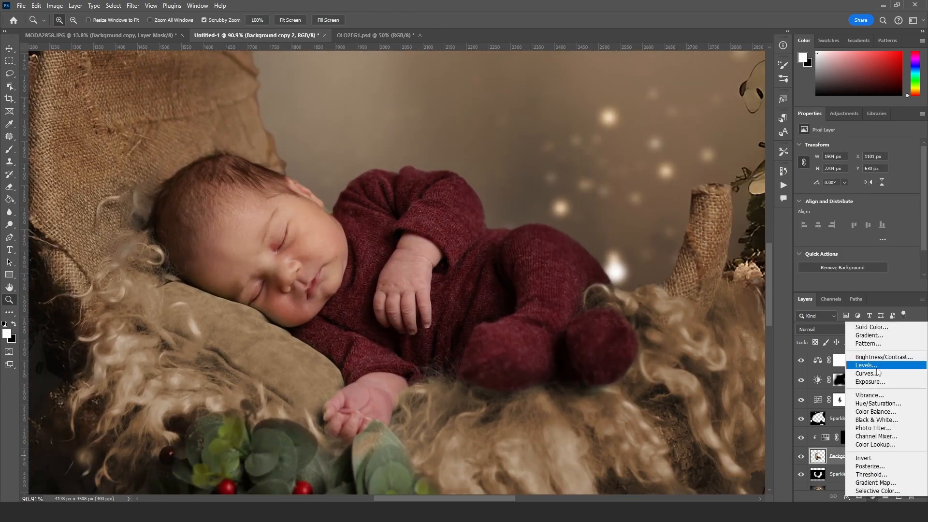
{"action": "left_click", "coordinate": [875, 364]}
{"action": "mouse_move", "coordinate": [855, 224]}
{"action": "left_mouse_down"}
{"action": "mouse_move", "coordinate": [846, 202]}
{"action": "mouse_move", "coordinate": [855, 212]}
{"action": "left_mouse_up"}
{"action": "left_click", "coordinate": [838, 159]}
{"action": "left_click", "coordinate": [841, 178]}
{"action": "left_click", "coordinate": [852, 159]}
{"action": "left_click", "coordinate": [843, 188]}
{"action": "key", "text": "ctrl+i"}
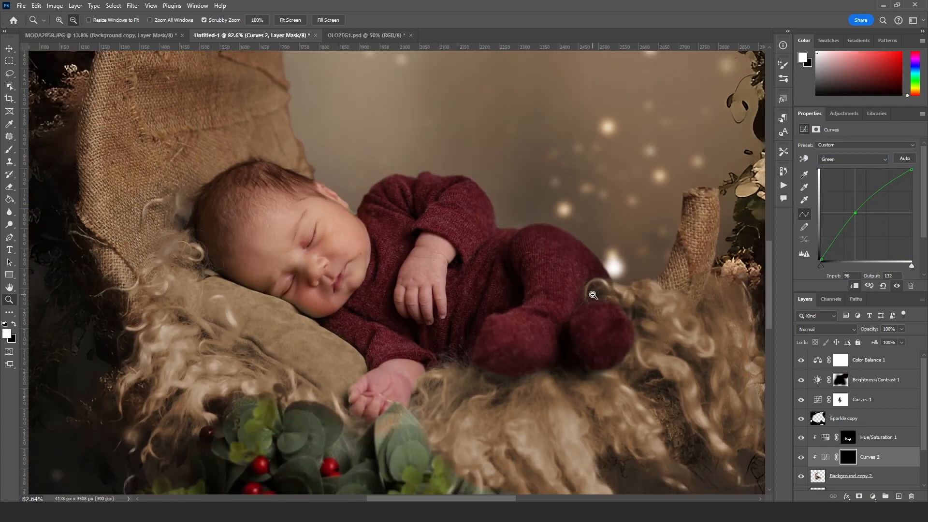
Paint a warm rim light along the outfit's leg and sleeve edges on the Curves mask with a soft 45 px brush at 38% opacity
{"action": "scroll", "coordinate": [600, 290], "scroll_direction": "up", "scroll_amount": 2}
{"action": "key", "text": "b"}
{"action": "scroll", "coordinate": [575, 263], "scroll_direction": "up", "scroll_amount": 2}
{"action": "right_click", "coordinate": [575, 263]}
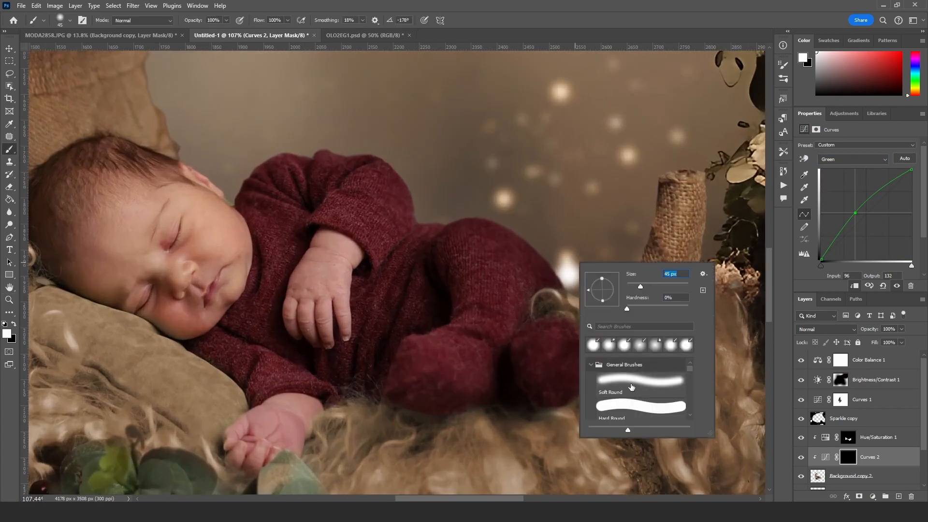
{"action": "mouse_move", "coordinate": [690, 368]}
{"action": "left_mouse_down"}
{"action": "mouse_move", "coordinate": [692, 409]}
{"action": "mouse_move", "coordinate": [696, 348]}
{"action": "left_mouse_up"}
{"action": "left_click", "coordinate": [550, 249]}
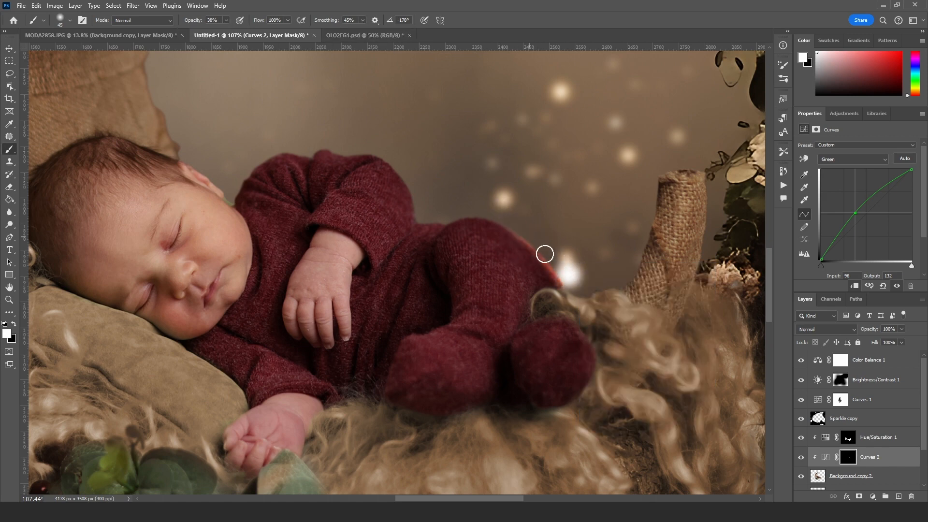
{"action": "left_click_drag", "start_coordinate": [472, 215], "coordinate": [508, 219]}
{"action": "left_click_drag", "start_coordinate": [430, 220], "coordinate": [511, 248]}
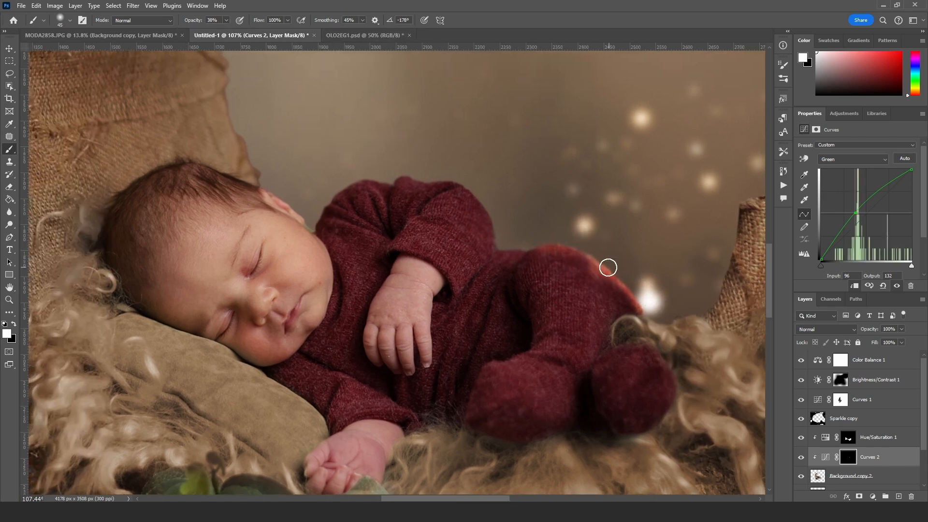
{"action": "scroll", "coordinate": [471, 187], "scroll_direction": "down", "scroll_amount": 3}
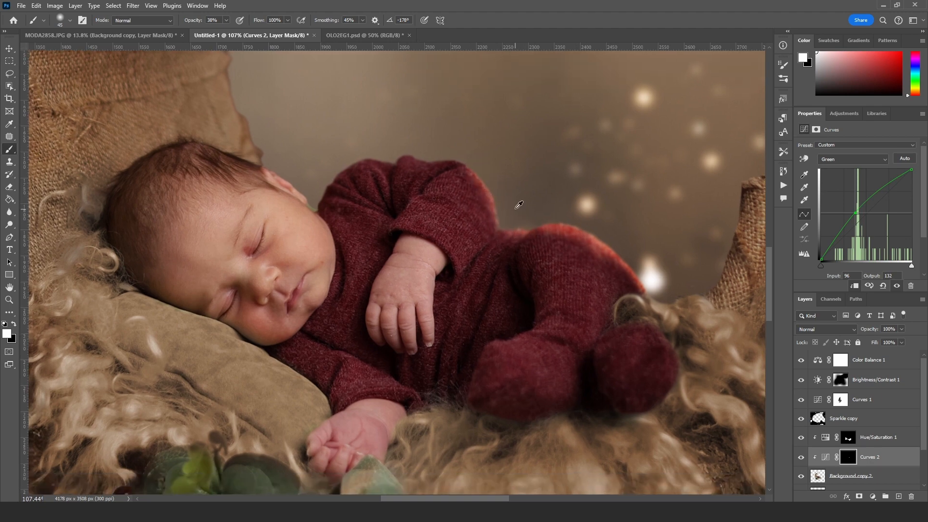
Extend the rim light over the baby's shoulder and sleeve edges with a 32 px brush
{"action": "right_click", "coordinate": [464, 170]}
{"action": "left_click_drag", "start_coordinate": [531, 193], "coordinate": [527, 193]}
{"action": "left_click_drag", "start_coordinate": [458, 186], "coordinate": [466, 187]}
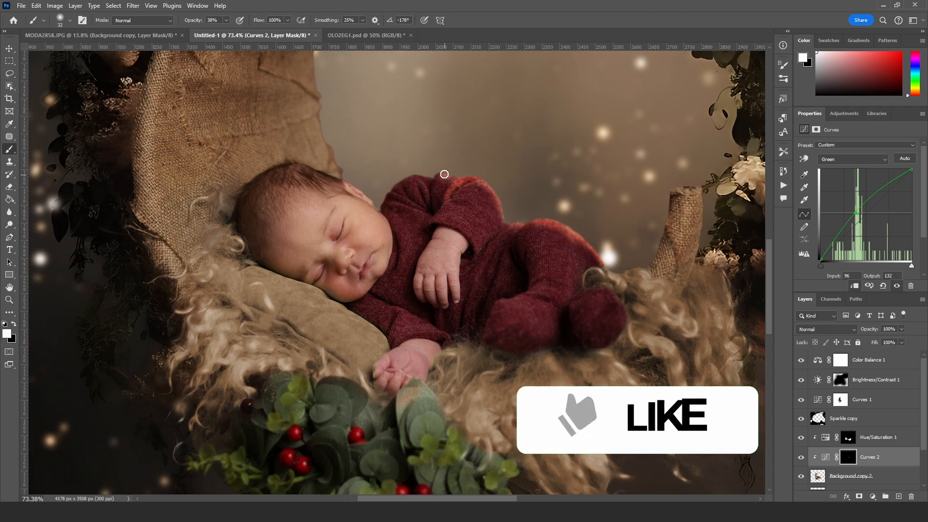
{"action": "scroll", "coordinate": [586, 208], "scroll_direction": "down", "scroll_amount": 2}
{"action": "left_click_drag", "start_coordinate": [586, 208], "coordinate": [500, 226]}
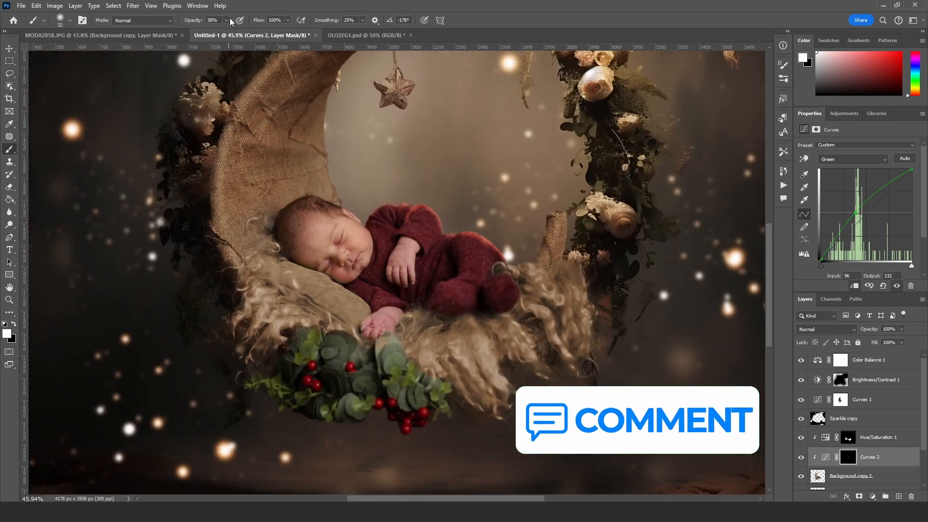
Set the brush flow to 45% and paint a broader glow over the upper outfit with a 183 px brush
{"action": "left_click", "coordinate": [287, 20]}
{"action": "left_click_drag", "start_coordinate": [288, 33], "coordinate": [264, 32]}
{"action": "right_click", "coordinate": [489, 246]}
{"action": "left_click_drag", "start_coordinate": [542, 272], "coordinate": [549, 272]}
{"action": "left_click", "coordinate": [473, 239]}
{"action": "left_click_drag", "start_coordinate": [474, 239], "coordinate": [439, 216]}
{"action": "scroll", "coordinate": [374, 220], "scroll_direction": "up", "scroll_amount": 1}
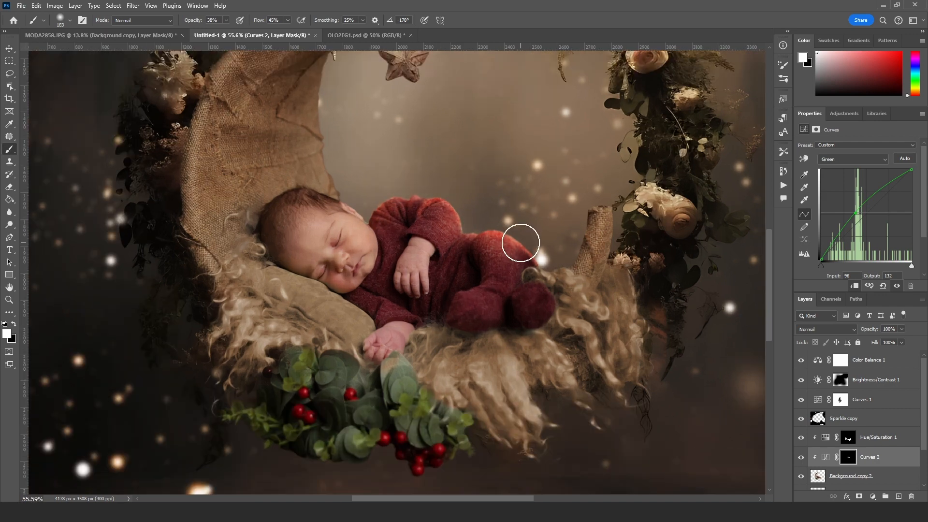
Refine the warm glow on the Curves mask with 45 px and 196 px brushes, extending it along the moon's inner curve
{"action": "right_click", "coordinate": [623, 221]}
{"action": "type", "text": "45"}
{"action": "key", "text": "Return"}
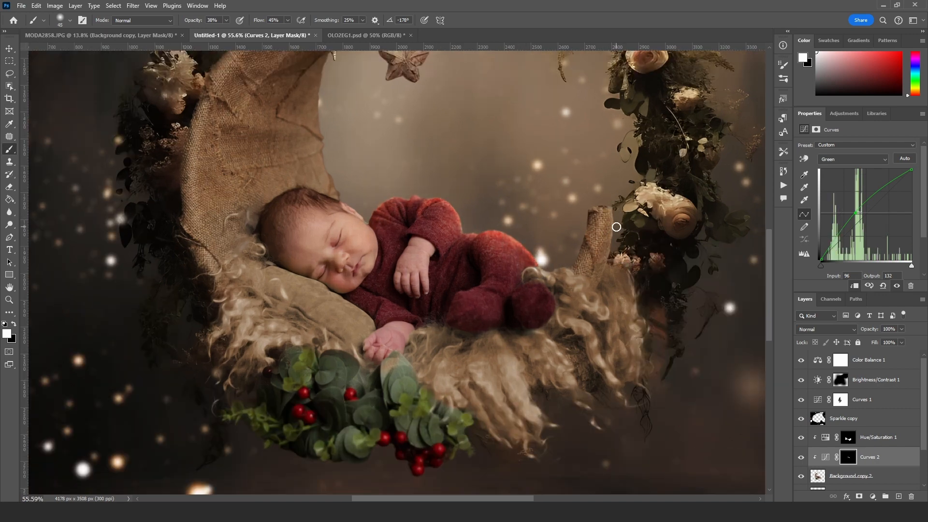
{"action": "left_click_drag", "start_coordinate": [318, 145], "coordinate": [319, 214]}
{"action": "left_click_drag", "start_coordinate": [387, 181], "coordinate": [390, 220]}
{"action": "right_click", "coordinate": [390, 220]}
{"action": "left_click_drag", "start_coordinate": [443, 245], "coordinate": [455, 245]}
{"action": "key", "text": "Return"}
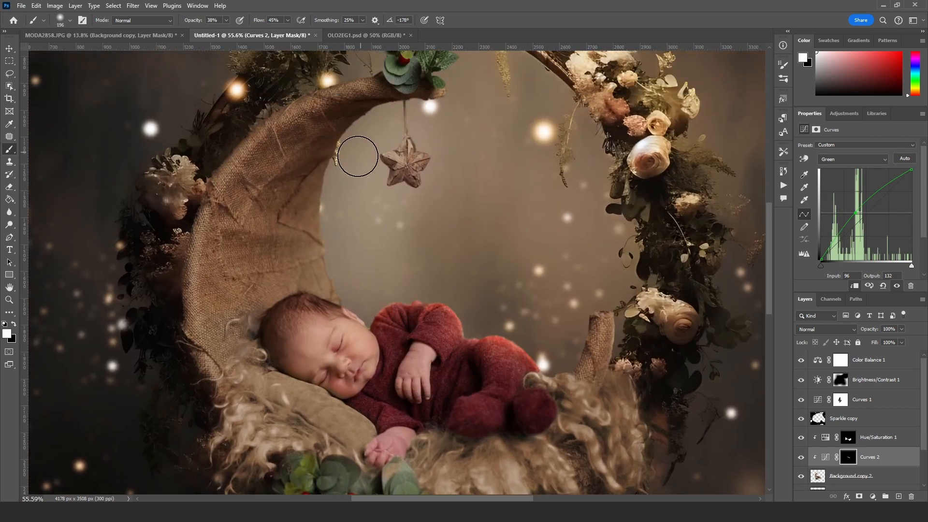
{"action": "scroll", "coordinate": [358, 295], "scroll_direction": "down", "scroll_amount": 3}
{"action": "scroll", "coordinate": [324, 215], "scroll_direction": "up", "scroll_amount": 5}
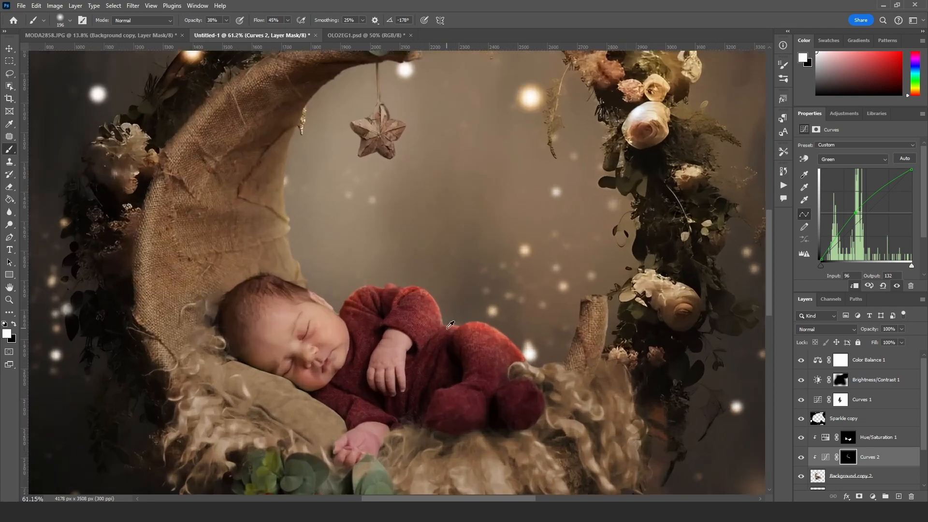
Erase the leftover fringe between the baby's ear and shoulder on Background copy 2 with a 12 px eraser
{"action": "scroll", "coordinate": [290, 221], "scroll_direction": "up", "scroll_amount": 9}
{"action": "left_click", "coordinate": [838, 476]}
{"action": "scroll", "coordinate": [290, 213], "scroll_direction": "up", "scroll_amount": 8}
{"action": "key", "text": "e"}
{"action": "right_click", "coordinate": [316, 208]}
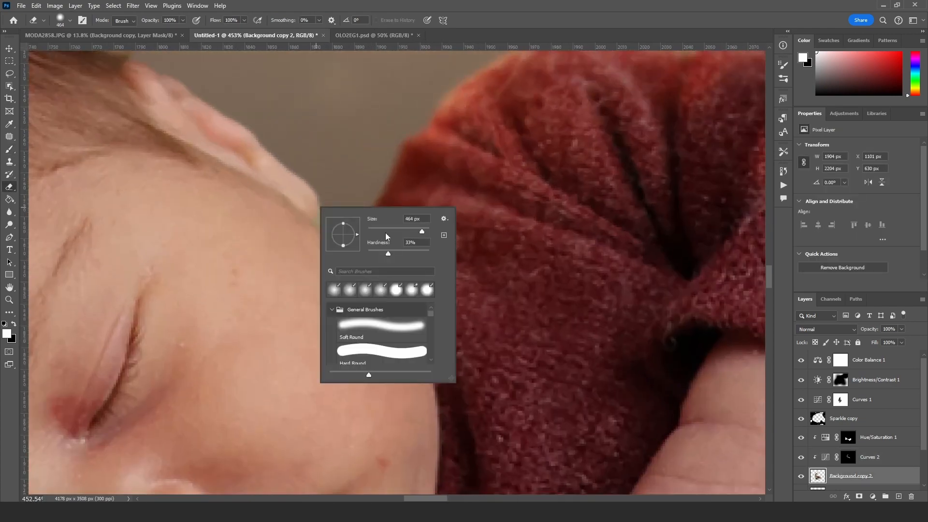
{"action": "type", "text": "12"}
{"action": "key", "text": "Return"}
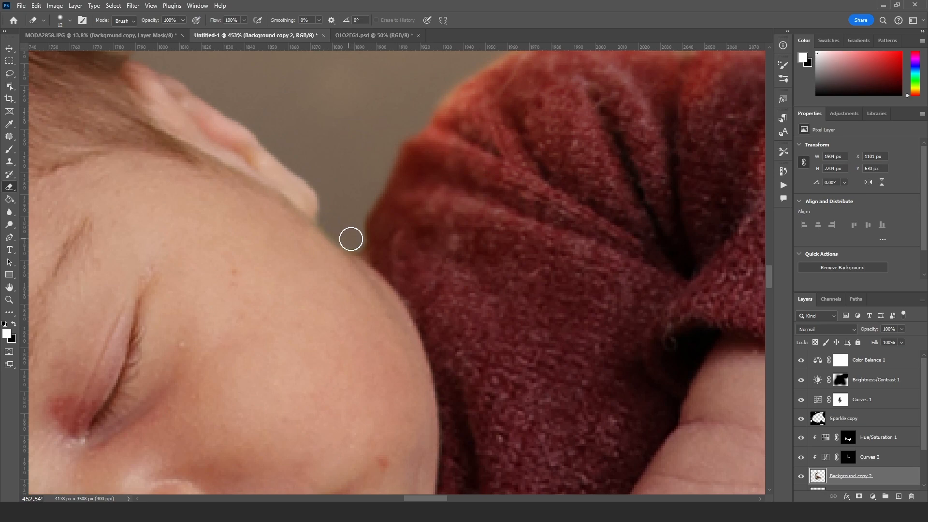
{"action": "scroll", "coordinate": [351, 239], "scroll_direction": "down", "scroll_amount": 8}
{"action": "scroll", "coordinate": [501, 232], "scroll_direction": "up", "scroll_amount": 4}
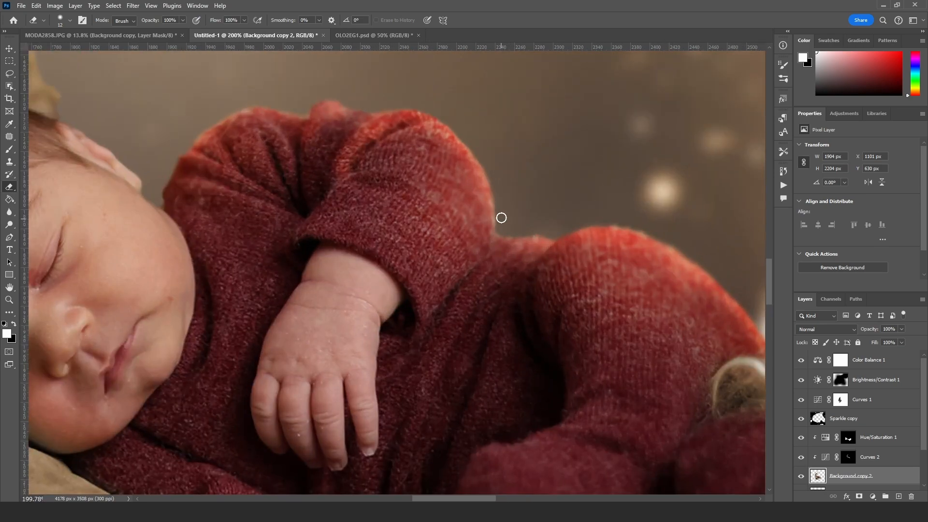
Clean up the outfit's upper shoulder edge on Background copy 2 with a 25 px eraser
{"action": "scroll", "coordinate": [358, 140], "scroll_direction": "down", "scroll_amount": 6}
{"action": "scroll", "coordinate": [316, 160], "scroll_direction": "up", "scroll_amount": 7}
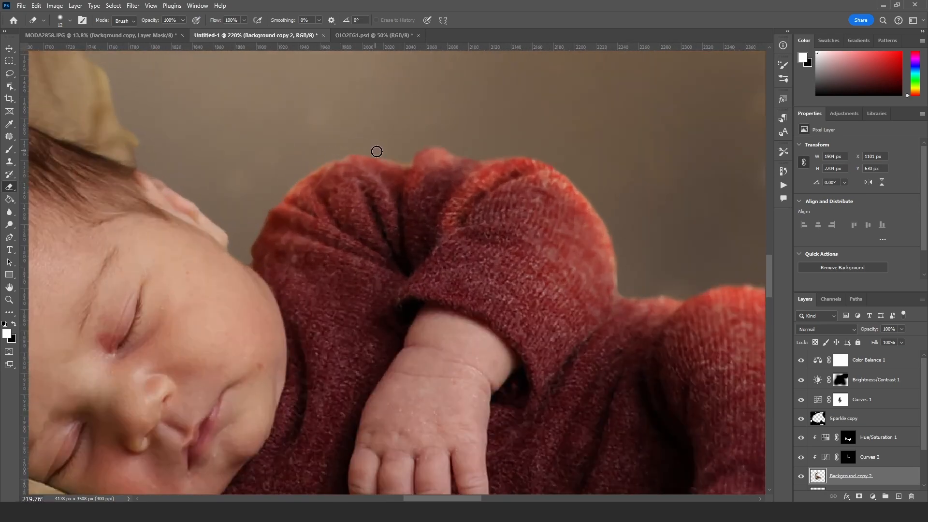
{"action": "scroll", "coordinate": [376, 152], "scroll_direction": "down", "scroll_amount": 2}
{"action": "right_click", "coordinate": [423, 149]}
{"action": "type", "text": "25"}
{"action": "key", "text": "Return"}
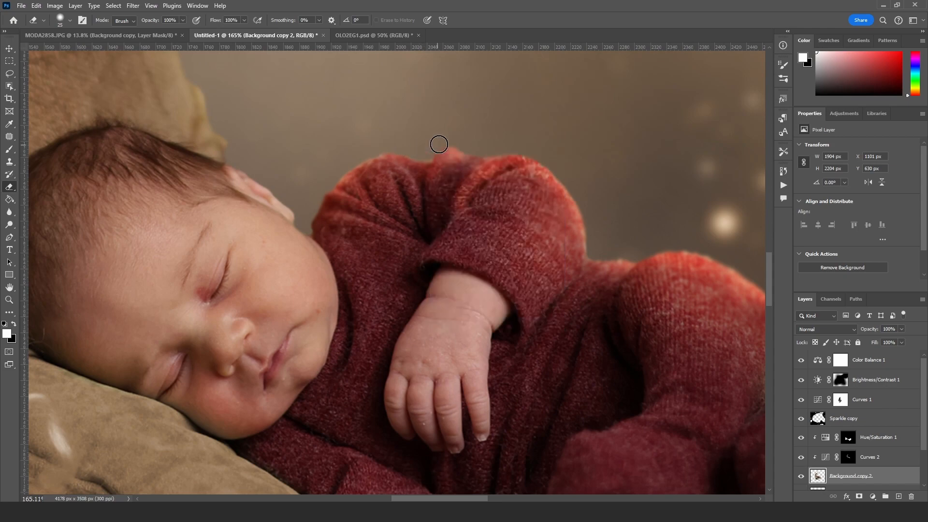
{"action": "scroll", "coordinate": [534, 176], "scroll_direction": "down", "scroll_amount": 4}
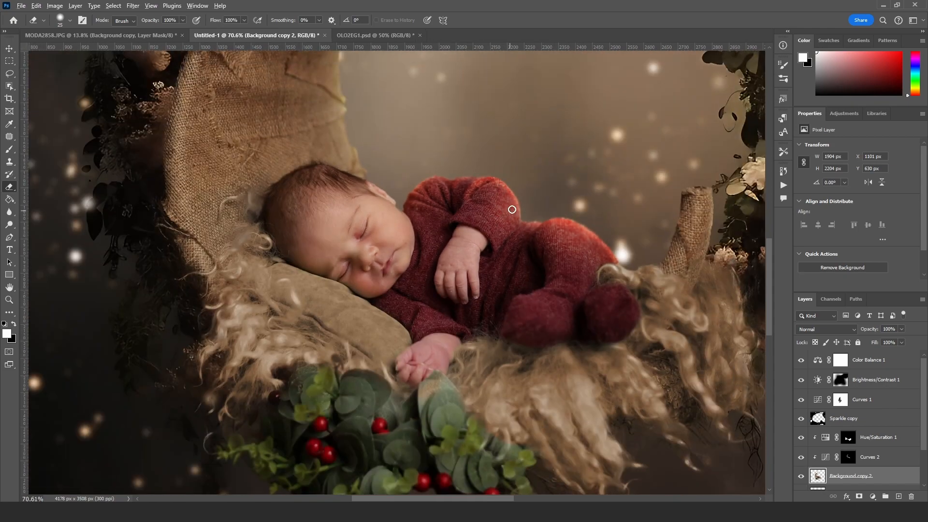
Add a clipped Exposure adjustment above Background copy 2 with exposure +1.86, offset +0.1223 and gamma 0.71, and invert its mask
{"action": "scroll", "coordinate": [546, 287], "scroll_direction": "up", "scroll_amount": 2}
{"action": "scroll", "coordinate": [547, 287], "scroll_direction": "down", "scroll_amount": 1}
{"action": "scroll", "coordinate": [547, 287], "scroll_direction": "down", "scroll_amount": 1}
{"action": "left_click", "coordinate": [872, 496]}
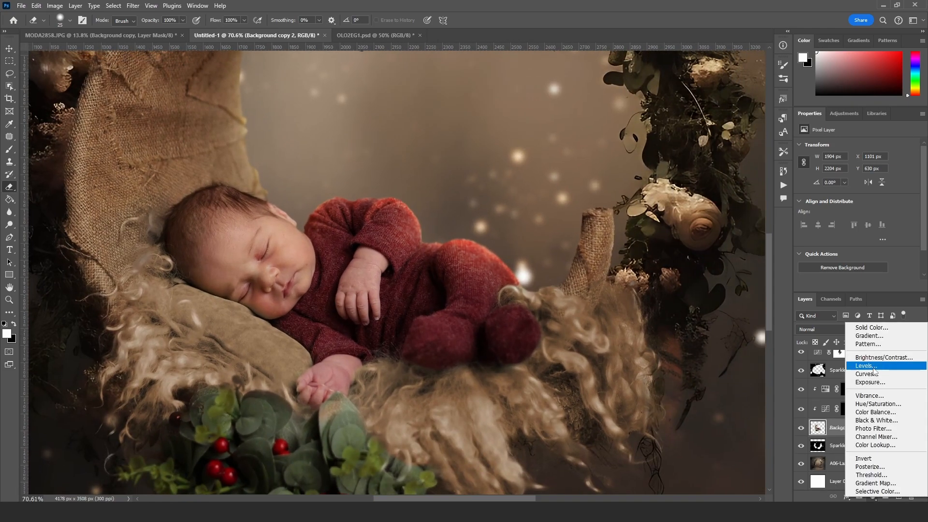
{"action": "left_click", "coordinate": [865, 379]}
{"action": "left_click_drag", "start_coordinate": [865, 167], "coordinate": [869, 207]}
{"action": "key", "text": "ctrl+i"}
Paint a thin bright rim along the outfit's upper edge on the Exposure 1 mask with a 37 px brush
{"action": "scroll", "coordinate": [455, 216], "scroll_direction": "up", "scroll_amount": 3}
{"action": "key", "text": "b"}
{"action": "right_click", "coordinate": [551, 310]}
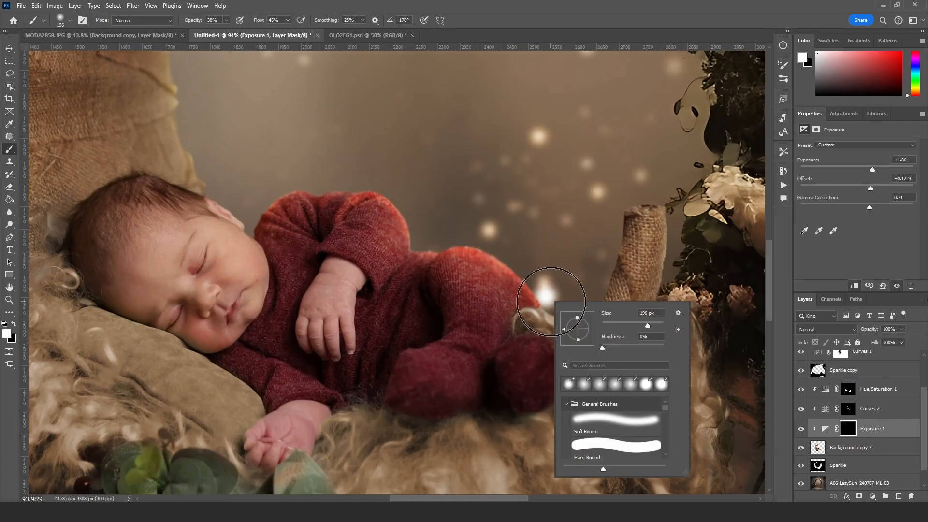
{"action": "left_click", "coordinate": [535, 283]}
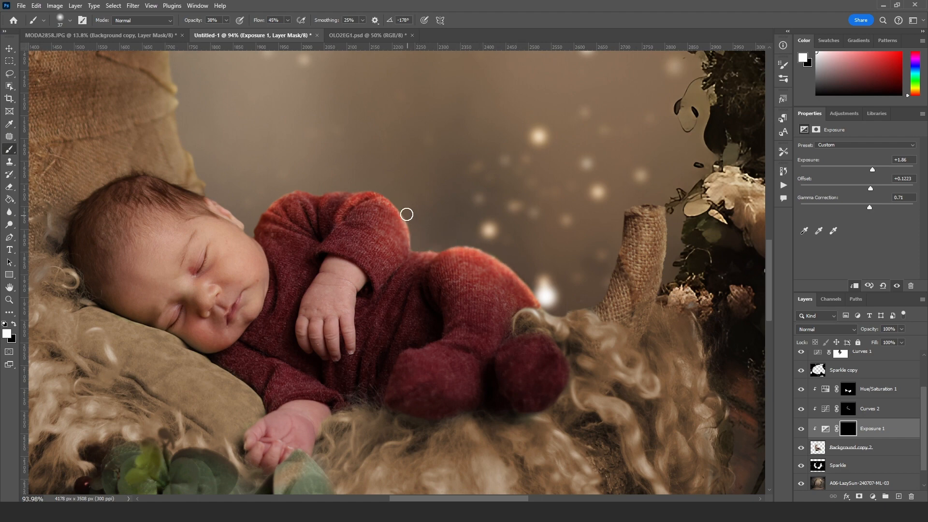
{"action": "scroll", "coordinate": [503, 232], "scroll_direction": "down", "scroll_amount": 4}
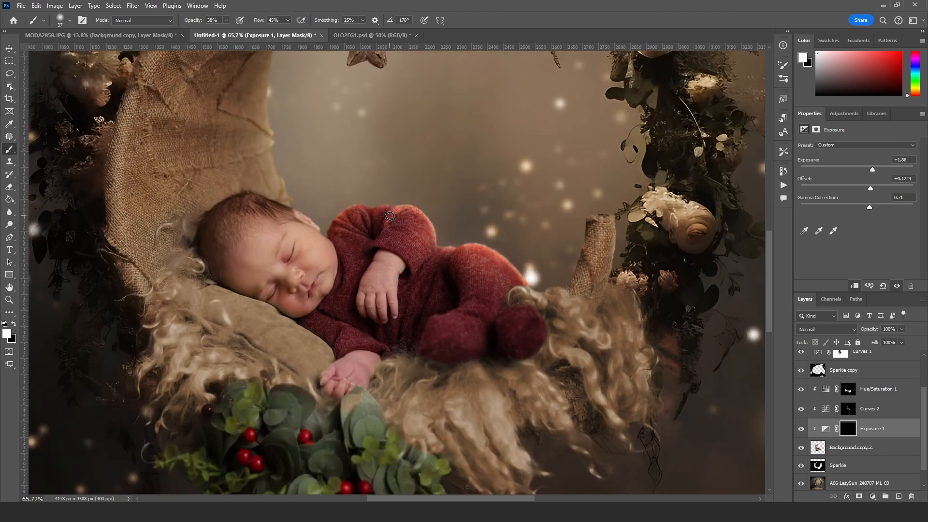
{"action": "scroll", "coordinate": [512, 233], "scroll_direction": "down", "scroll_amount": 5}
{"action": "scroll", "coordinate": [474, 241], "scroll_direction": "up", "scroll_amount": 7}
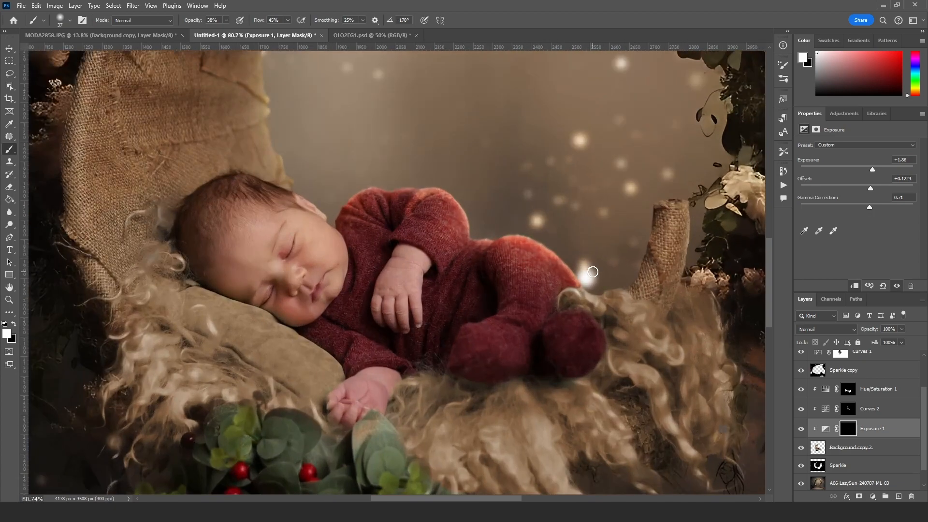
Soften the rim light on the Exposure 1 mask with a 193 px brush at 24% opacity and 27% flow
{"action": "right_click", "coordinate": [592, 271]}
{"action": "left_click", "coordinate": [689, 295]}
{"action": "left_click", "coordinate": [287, 20]}
{"action": "left_click_drag", "start_coordinate": [290, 31], "coordinate": [282, 31]}
{"action": "left_click", "coordinate": [227, 21]}
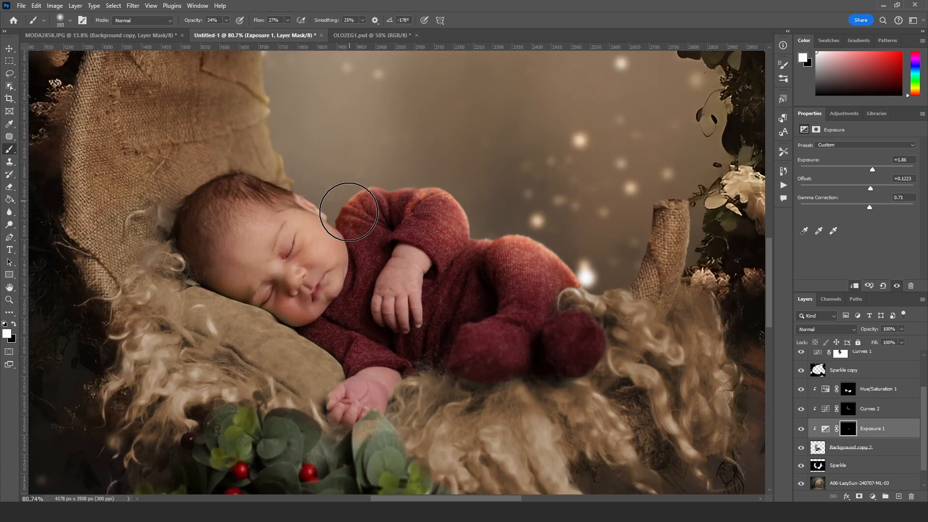
{"action": "scroll", "coordinate": [483, 252], "scroll_direction": "down", "scroll_amount": 10}
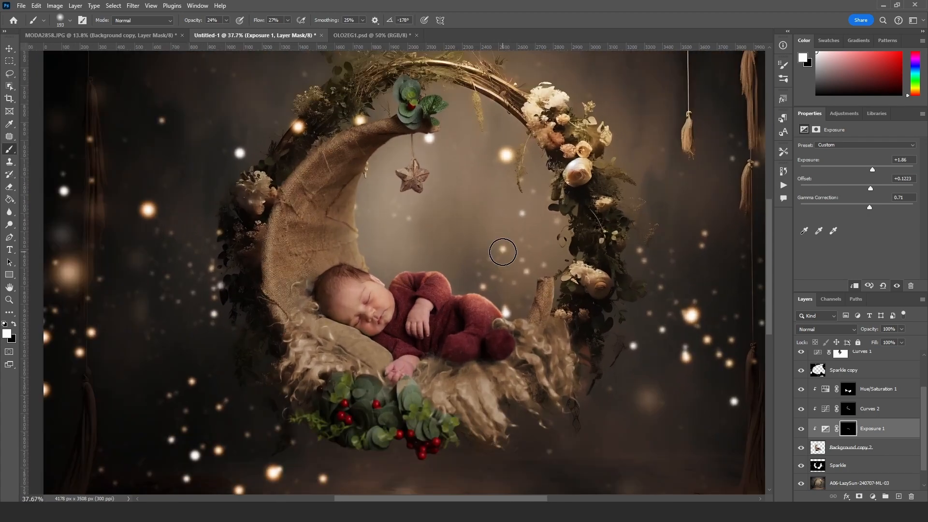
{"action": "scroll", "coordinate": [499, 279], "scroll_direction": "down", "scroll_amount": 1}
{"action": "scroll", "coordinate": [879, 386], "scroll_direction": "up", "scroll_amount": 3}
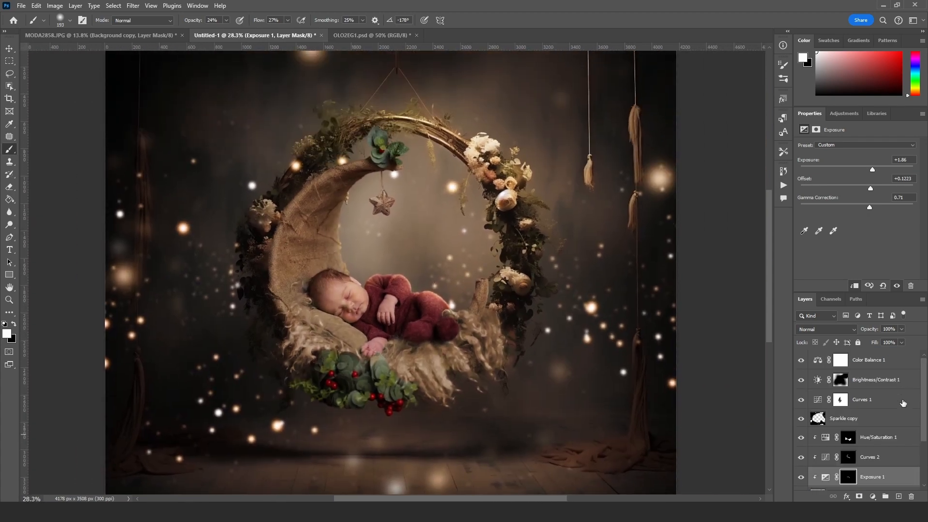
Add a new layer above Color Balance 1 and outline a diagonal beam across the scene with the Polygonal Lasso
{"action": "left_click", "coordinate": [884, 358]}
{"action": "key", "text": "ctrl+shift+alt+n"}
{"action": "key", "text": "l"}
{"action": "scroll", "coordinate": [638, 106], "scroll_direction": "down", "scroll_amount": 2}
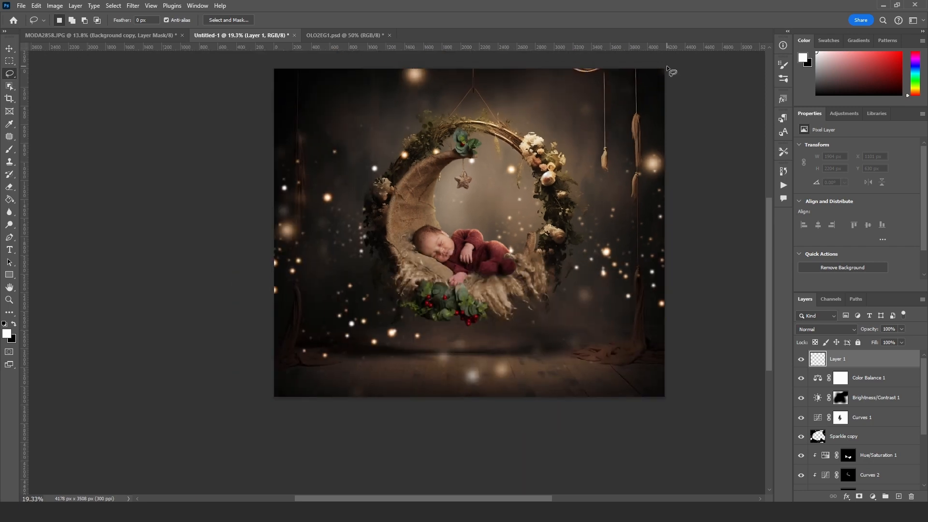
{"action": "key", "text": "shift+l"}
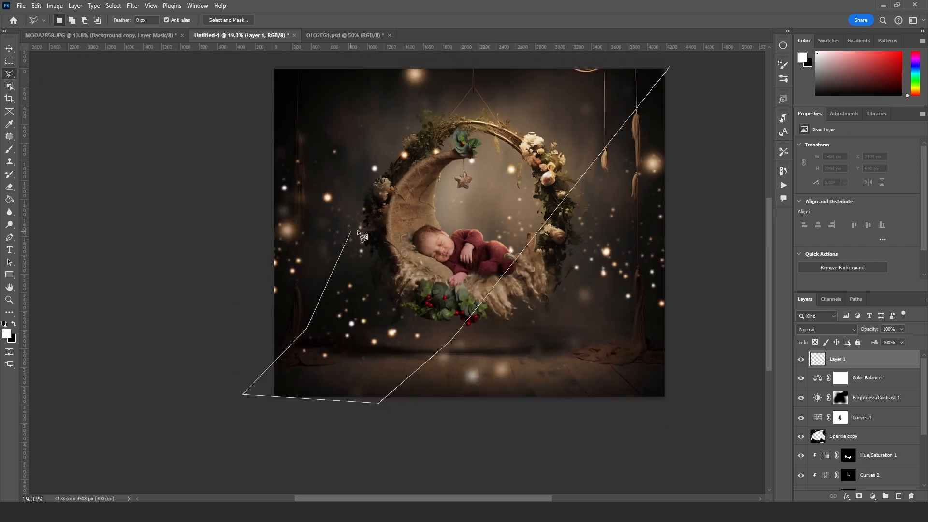
{"action": "left_click", "coordinate": [655, 61]}
Brighten the selected beam with a Curves adjustment and feather its mask by 75.1 px
{"action": "left_click", "coordinate": [872, 497]}
{"action": "left_click", "coordinate": [875, 373]}
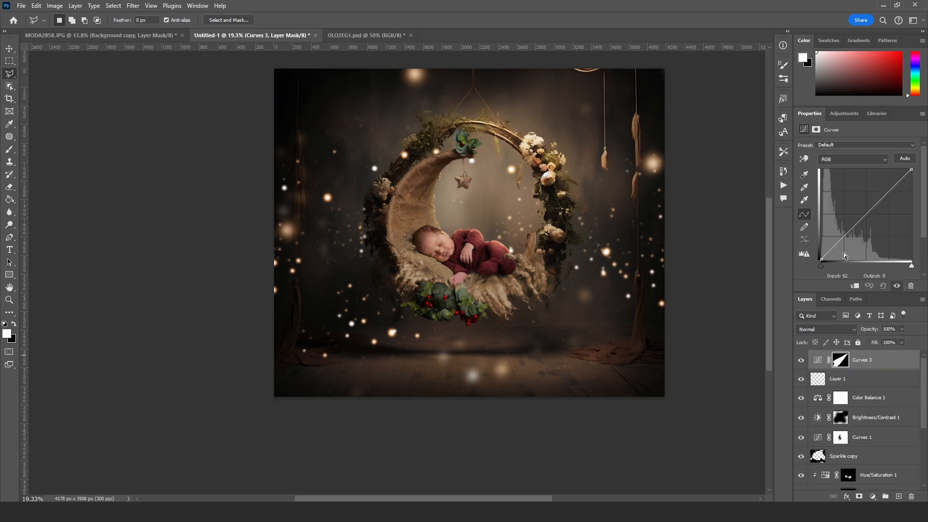
{"action": "mouse_move", "coordinate": [852, 228]}
{"action": "left_mouse_down"}
{"action": "mouse_move", "coordinate": [844, 209]}
{"action": "mouse_move", "coordinate": [884, 210]}
{"action": "mouse_move", "coordinate": [866, 209]}
{"action": "left_mouse_up"}
{"action": "right_click", "coordinate": [839, 359]}
{"action": "left_click", "coordinate": [838, 359]}
{"action": "scroll", "coordinate": [554, 250], "scroll_direction": "down", "scroll_amount": 2}
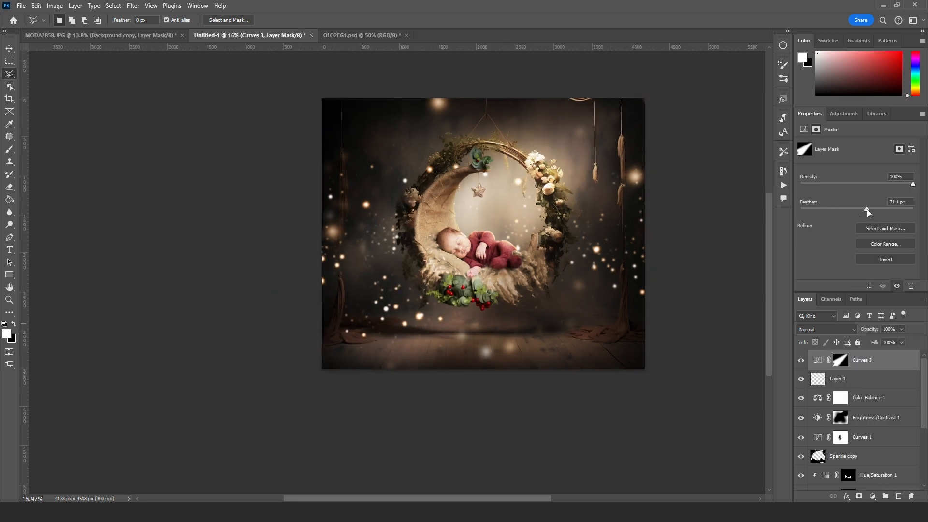
Rotate the Curves 3 light beam by about -4.2° and reposition it over the ring
{"action": "left_click_drag", "start_coordinate": [619, 138], "coordinate": [599, 174]}
{"action": "key", "text": "v"}
{"action": "left_click_drag", "start_coordinate": [636, 124], "coordinate": [624, 111]}
{"action": "left_click_drag", "start_coordinate": [548, 197], "coordinate": [590, 176]}
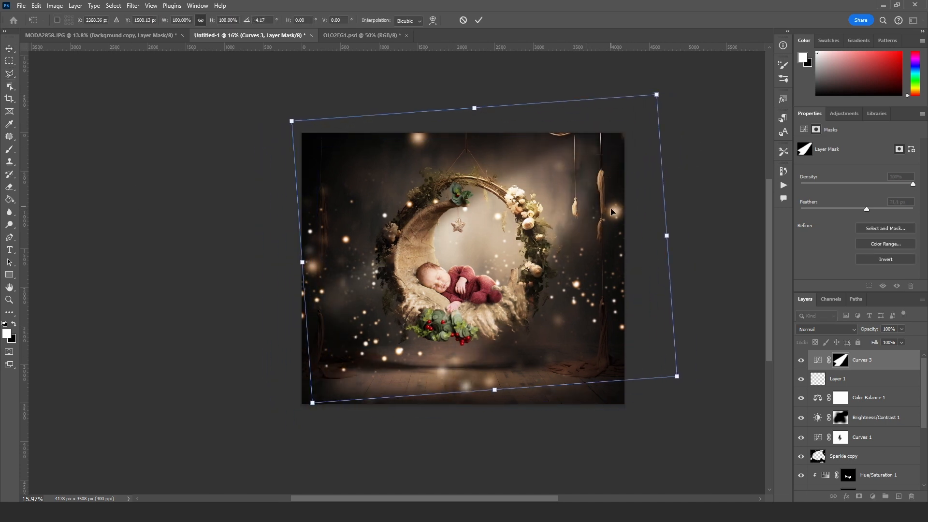
{"action": "key", "text": "Return"}
Paint black on the Curves 3 mask beside the ring's lower left with a 480 px brush at 75% opacity and 92% flow
{"action": "left_click", "coordinate": [7, 148]}
{"action": "left_click", "coordinate": [14, 324]}
{"action": "right_click", "coordinate": [388, 287]}
{"action": "left_click_drag", "start_coordinate": [484, 311], "coordinate": [491, 311]}
{"action": "left_click", "coordinate": [551, 205]}
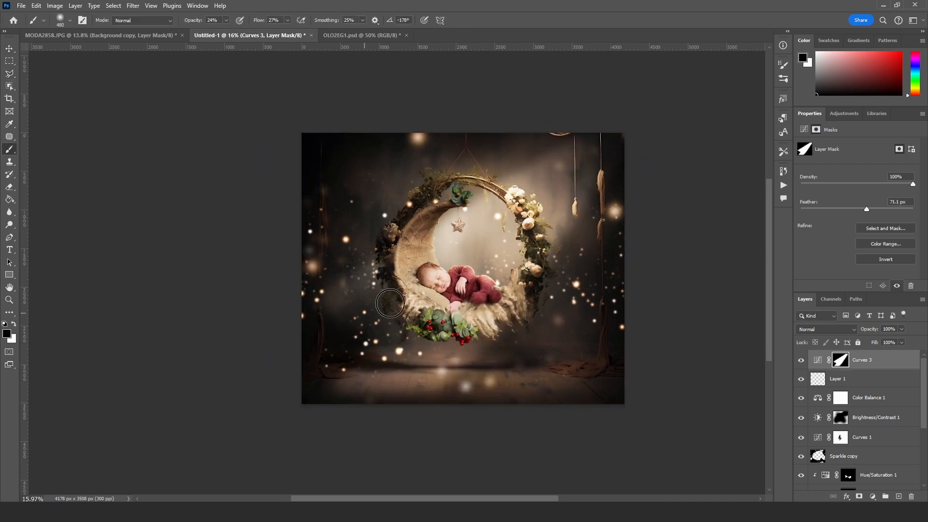
{"action": "left_click_drag", "start_coordinate": [290, 32], "coordinate": [318, 31]}
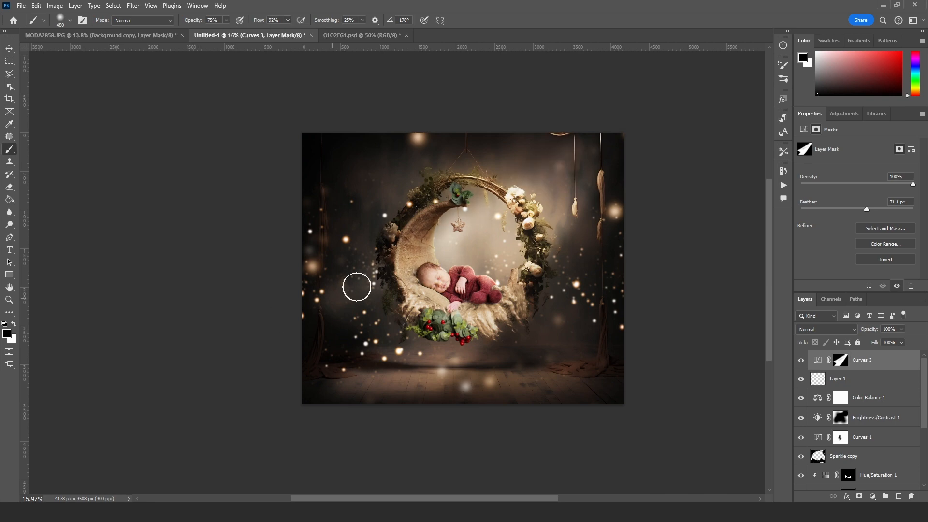
{"action": "scroll", "coordinate": [517, 282], "scroll_direction": "up", "scroll_amount": 7}
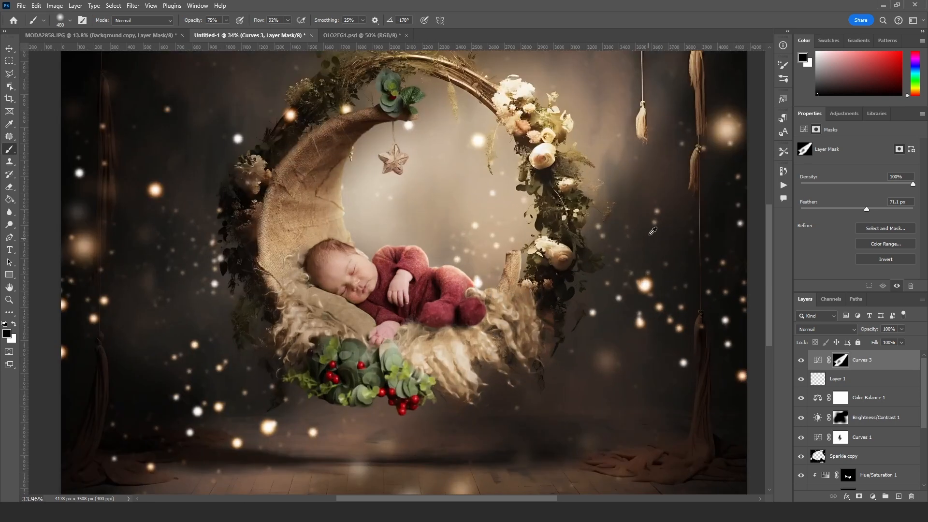
Lower the Curves 3 layer's opacity to 40% and compare the image with and without the beam
{"action": "scroll", "coordinate": [517, 282], "scroll_direction": "down", "scroll_amount": 5}
{"action": "left_click_drag", "start_coordinate": [257, 241], "coordinate": [183, 292]}
{"action": "left_click", "coordinate": [901, 330]}
{"action": "left_click_drag", "start_coordinate": [903, 340], "coordinate": [876, 341]}
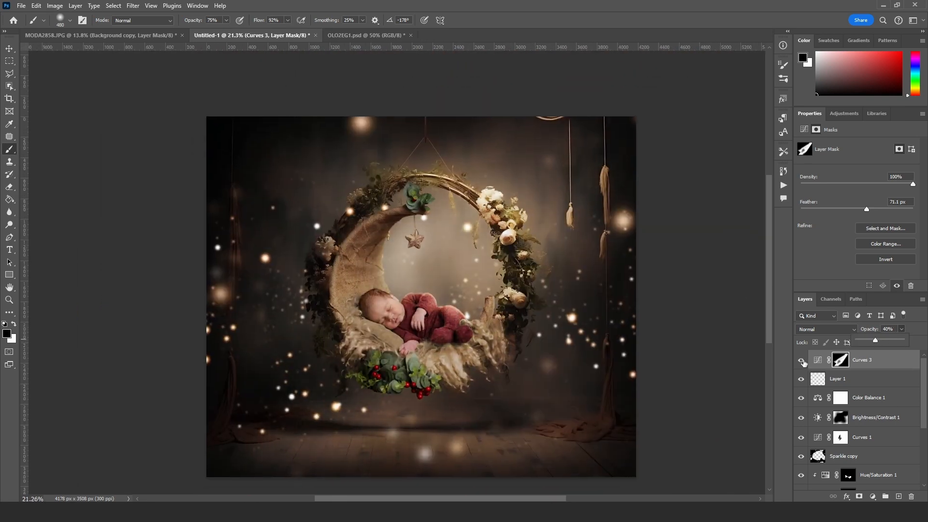
{"action": "left_click", "coordinate": [801, 361]}
{"action": "left_click_drag", "start_coordinate": [512, 254], "coordinate": [464, 258]}
{"action": "left_click_drag", "start_coordinate": [356, 268], "coordinate": [498, 311]}
{"action": "scroll", "coordinate": [534, 285], "scroll_direction": "up", "scroll_amount": 5}
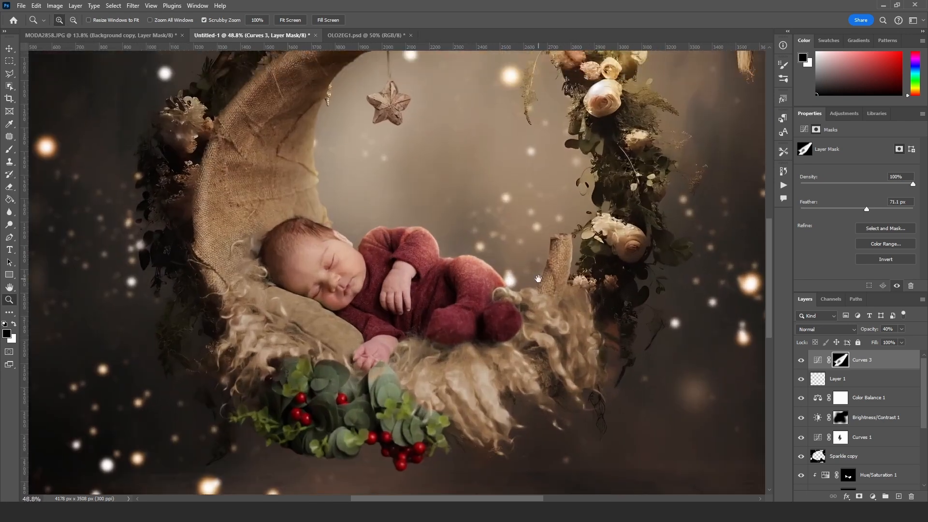
{"action": "scroll", "coordinate": [534, 285], "scroll_direction": "down", "scroll_amount": 5}
Erase the sparkles in the backdrop left of the moon on the Sparkle layer with an 1811 px eraser
{"action": "scroll", "coordinate": [839, 396], "scroll_direction": "down", "scroll_amount": 3}
{"action": "left_click", "coordinate": [839, 395]}
{"action": "scroll", "coordinate": [841, 410], "scroll_direction": "down", "scroll_amount": 3}
{"action": "left_click", "coordinate": [842, 450]}
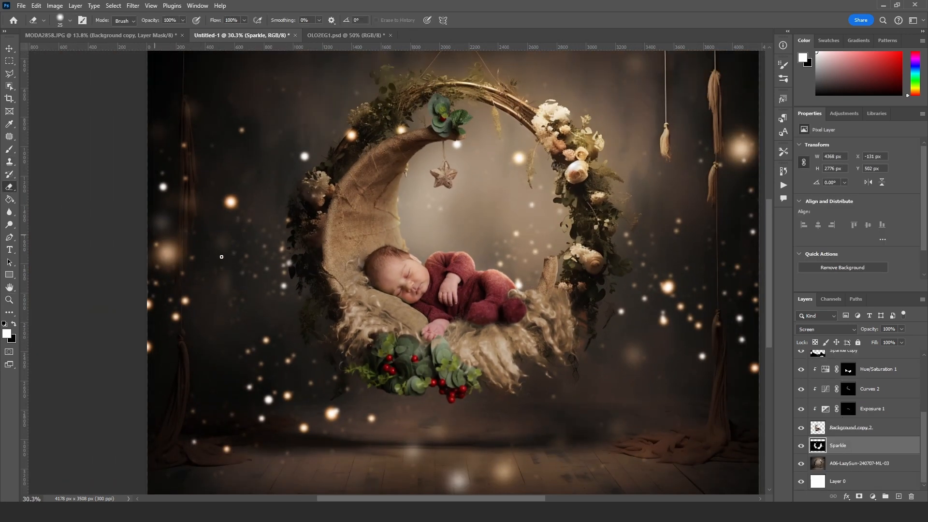
{"action": "right_click", "coordinate": [282, 285]}
{"action": "left_click", "coordinate": [389, 313]}
{"action": "left_click_drag", "start_coordinate": [145, 285], "coordinate": [127, 245]}
{"action": "mouse_move", "coordinate": [251, 268]}
{"action": "left_mouse_down"}
{"action": "mouse_move", "coordinate": [256, 300]}
{"action": "mouse_move", "coordinate": [245, 305]}
{"action": "left_mouse_up"}
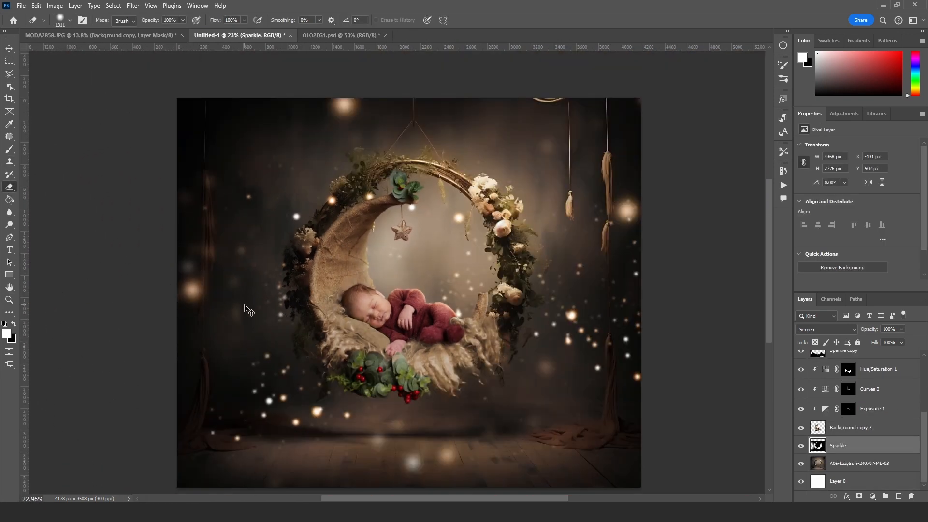
Thin out the remaining sparkles in the lower left and right backdrop on the Sparkle layer
{"action": "left_click", "coordinate": [210, 430]}
{"action": "left_click_drag", "start_coordinate": [324, 325], "coordinate": [343, 268]}
{"action": "scroll", "coordinate": [343, 268], "scroll_direction": "down", "scroll_amount": 2}
{"action": "left_click_drag", "start_coordinate": [566, 265], "coordinate": [609, 299]}
{"action": "scroll", "coordinate": [474, 247], "scroll_direction": "up", "scroll_amount": 2}
{"action": "scroll", "coordinate": [473, 247], "scroll_direction": "down", "scroll_amount": 2}
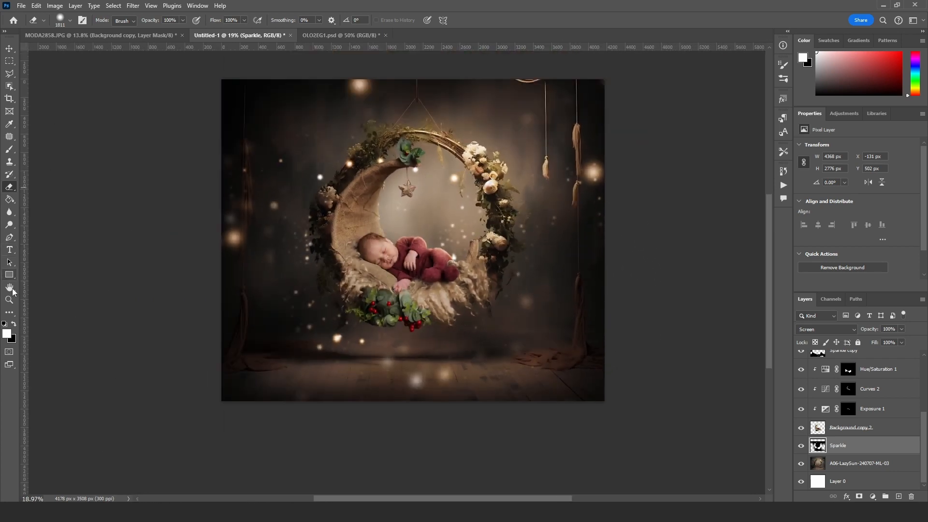
{"action": "left_click", "coordinate": [9, 299]}
{"action": "left_click_drag", "start_coordinate": [415, 177], "coordinate": [265, 449]}
{"action": "left_click_drag", "start_coordinate": [527, 233], "coordinate": [592, 318]}
Add a new layer above Curves 3 in Screen blend mode and set a light beige brush colour
{"action": "scroll", "coordinate": [872, 421], "scroll_direction": "up", "scroll_amount": 5}
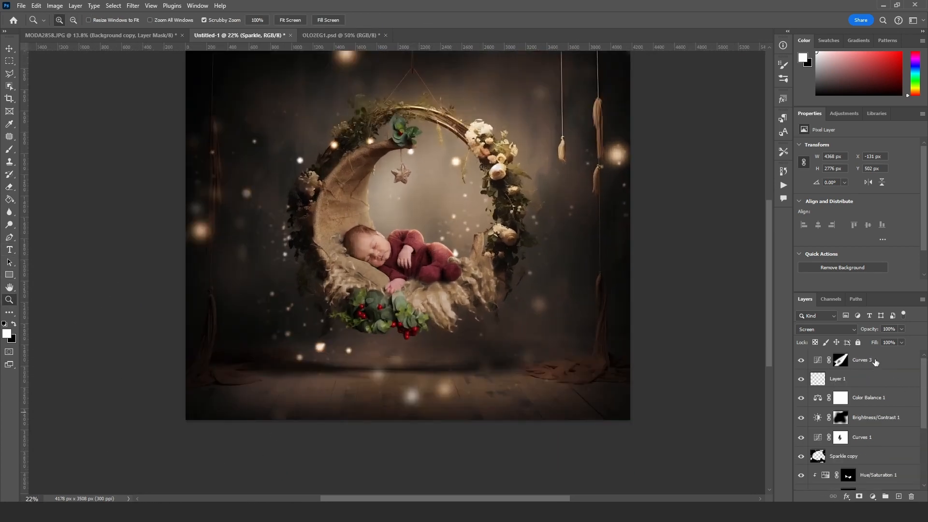
{"action": "left_click", "coordinate": [875, 362]}
{"action": "key", "text": "ctrl+shift+n"}
{"action": "left_click", "coordinate": [543, 151]}
{"action": "left_click_drag", "start_coordinate": [503, 193], "coordinate": [570, 206]}
{"action": "left_click", "coordinate": [9, 150]}
{"action": "scroll", "coordinate": [268, 254], "scroll_direction": "up", "scroll_amount": 3}
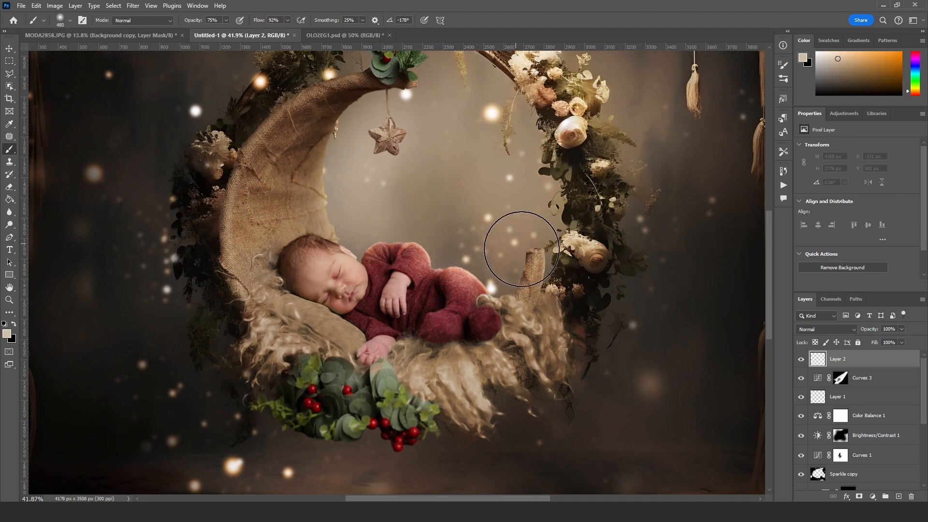
{"action": "left_click", "coordinate": [828, 330]}
{"action": "left_click", "coordinate": [822, 319]}
Paint a soft beige glow inside the ring beside the right-hand flowers with a 480 px brush at 30% opacity
{"action": "left_click", "coordinate": [493, 277]}
{"action": "key", "text": "ctrl+z"}
{"action": "left_click", "coordinate": [536, 194]}
{"action": "left_click", "coordinate": [481, 251]}
{"action": "left_click_drag", "start_coordinate": [537, 232], "coordinate": [507, 279]}
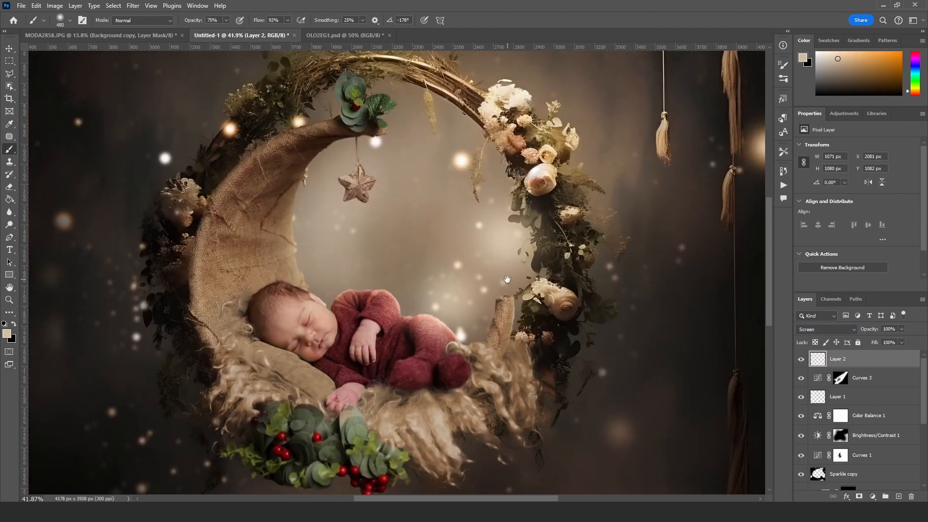
{"action": "scroll", "coordinate": [507, 280], "scroll_direction": "down", "scroll_amount": 2}
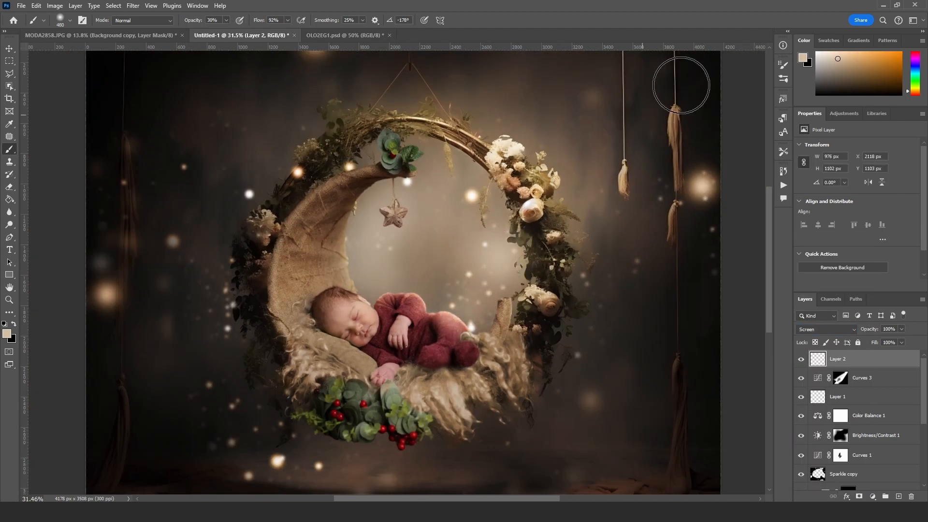
Sample a warm tone from the right-hand sparkle and paint a broad glow in the backdrop's upper right corner with a 2520 px brush
{"action": "scroll", "coordinate": [554, 223], "scroll_direction": "down", "scroll_amount": 2}
{"action": "left_click", "coordinate": [666, 196], "text": "alt"}
{"action": "right_click", "coordinate": [643, 197]}
{"action": "left_click_drag", "start_coordinate": [739, 221], "coordinate": [752, 222]}
{"action": "left_click", "coordinate": [668, 110]}
{"action": "left_click", "coordinate": [658, 116]}
{"action": "left_click", "coordinate": [632, 156]}
{"action": "right_click", "coordinate": [632, 156]}
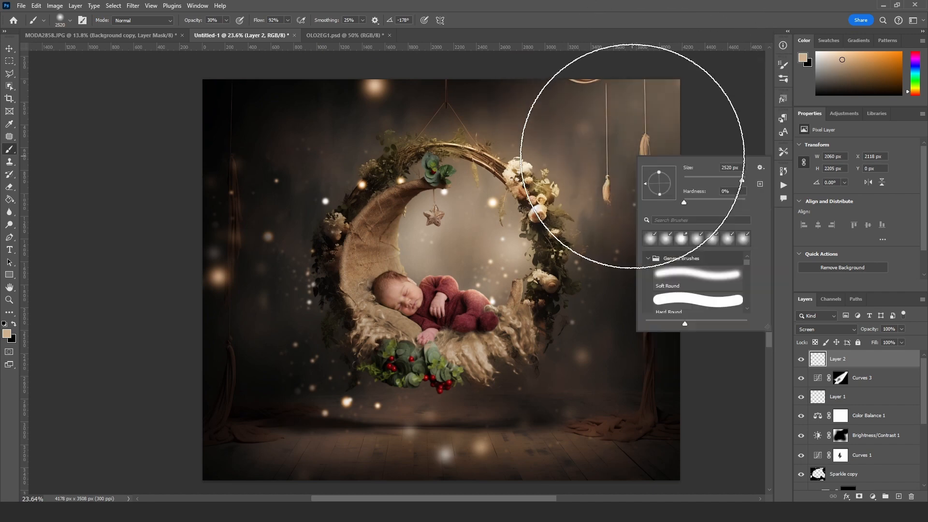
Intensify the warm light at the image's upper right corner on Layer 2 with a 495 px brush
{"action": "right_click", "coordinate": [606, 155]}
{"action": "left_click", "coordinate": [674, 84]}
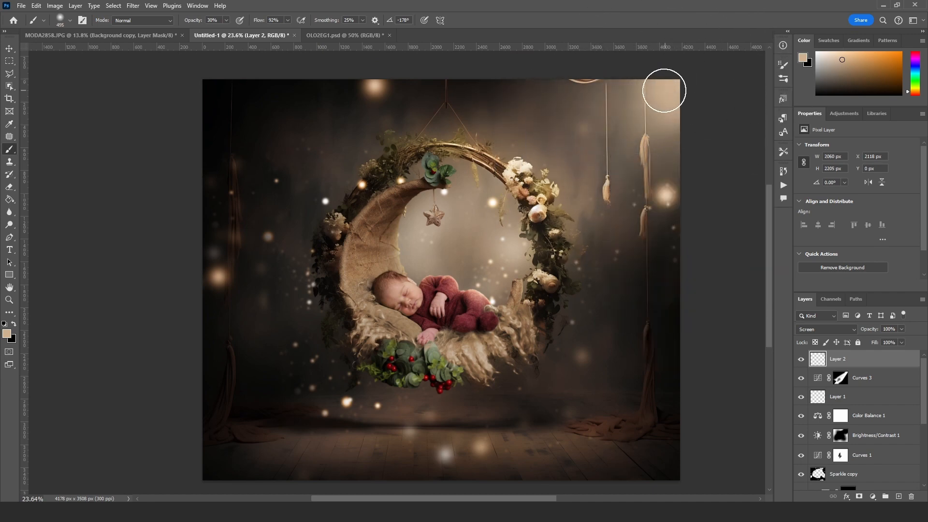
{"action": "left_click_drag", "start_coordinate": [664, 91], "coordinate": [631, 130]}
{"action": "left_click_drag", "start_coordinate": [535, 180], "coordinate": [570, 186]}
{"action": "left_click_drag", "start_coordinate": [502, 249], "coordinate": [372, 258]}
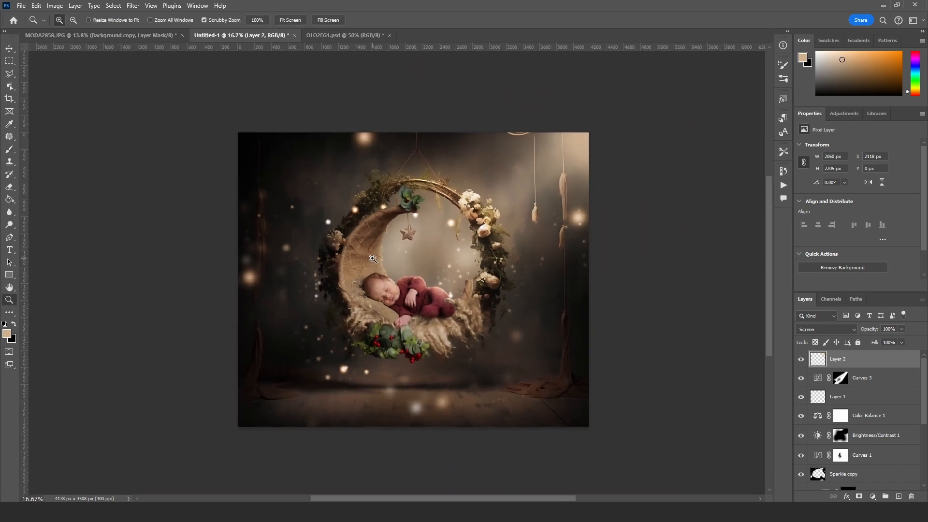
{"action": "left_click", "coordinate": [372, 258]}
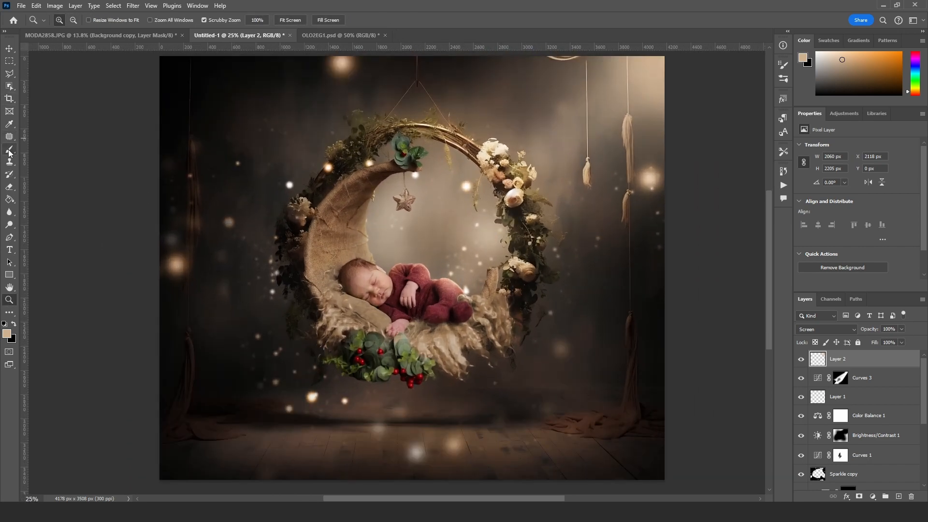
Paint a narrow diagonal light streak from the upper right corner toward the ring with a 196 px brush
{"action": "left_click", "coordinate": [9, 152]}
{"action": "right_click", "coordinate": [574, 100]}
{"action": "left_click_drag", "start_coordinate": [694, 142], "coordinate": [689, 142]}
{"action": "left_click_drag", "start_coordinate": [677, 59], "coordinate": [510, 160]}
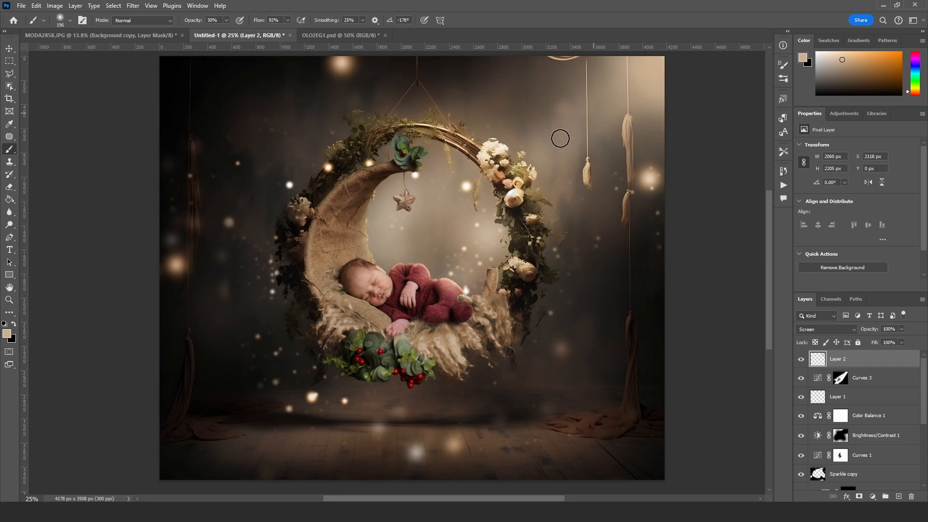
{"action": "scroll", "coordinate": [500, 290], "scroll_direction": "down", "scroll_amount": 3}
{"action": "scroll", "coordinate": [497, 257], "scroll_direction": "up", "scroll_amount": 2}
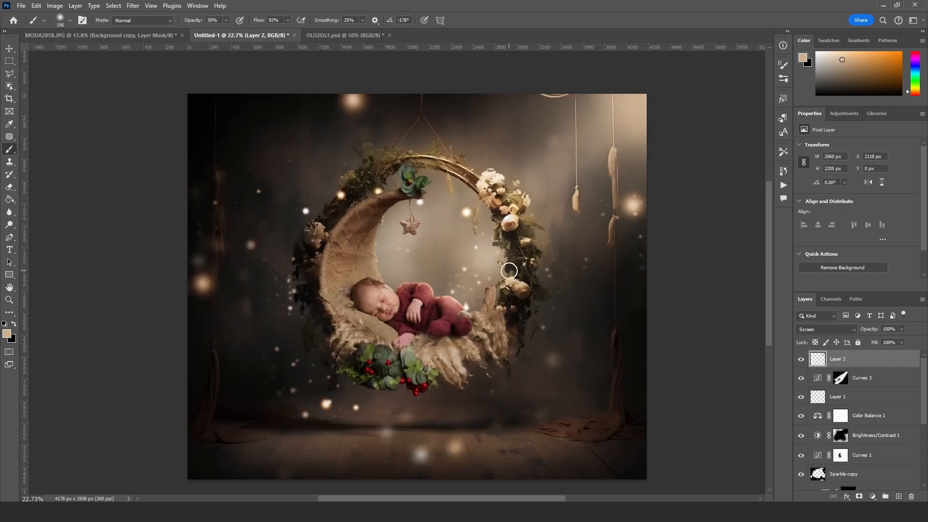
Switch to File Explorer and look through the Downloads folder for more image material
{"action": "mouse_move", "coordinate": [186, 512]}
{"action": "left_click", "coordinate": [182, 467]}
{"action": "left_click", "coordinate": [42, 184]}
{"action": "left_click", "coordinate": [40, 125]}
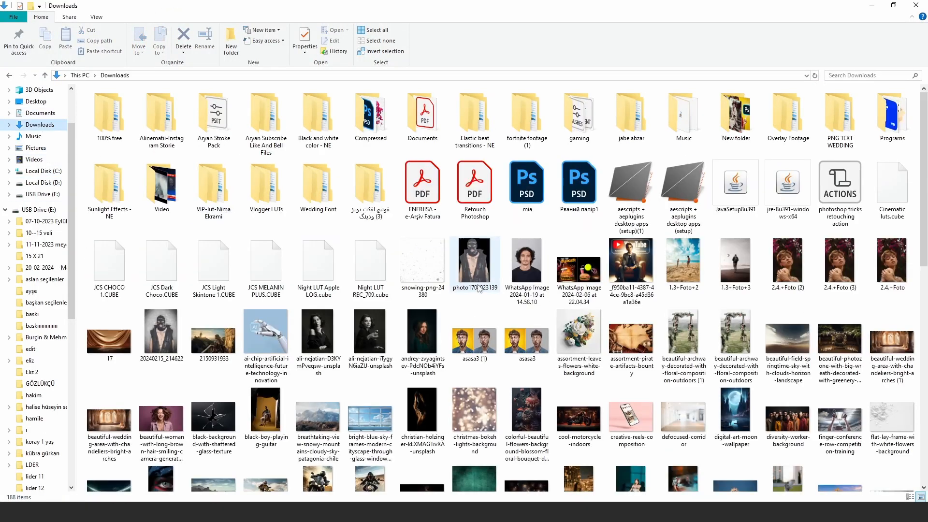
{"action": "scroll", "coordinate": [479, 288], "scroll_direction": "down", "scroll_amount": 10}
{"action": "scroll", "coordinate": [478, 289], "scroll_direction": "up", "scroll_amount": 8}
{"action": "scroll", "coordinate": [478, 289], "scroll_direction": "down", "scroll_amount": 8}
Check the local and USB drives and open the personal media folder on Local Disk (D:)
{"action": "left_click", "coordinate": [43, 183]}
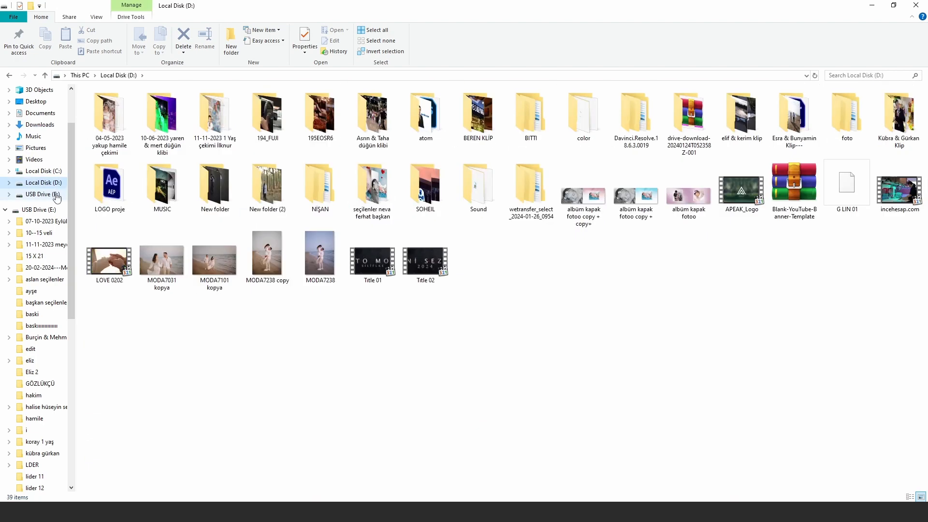
{"action": "left_click", "coordinate": [56, 195]}
{"action": "left_click", "coordinate": [44, 183]}
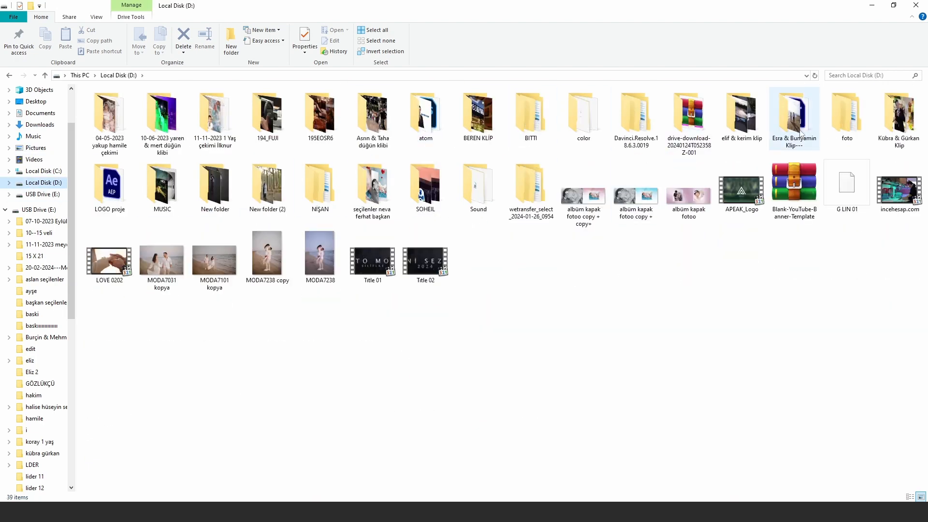
{"action": "double_click", "coordinate": [442, 174]}
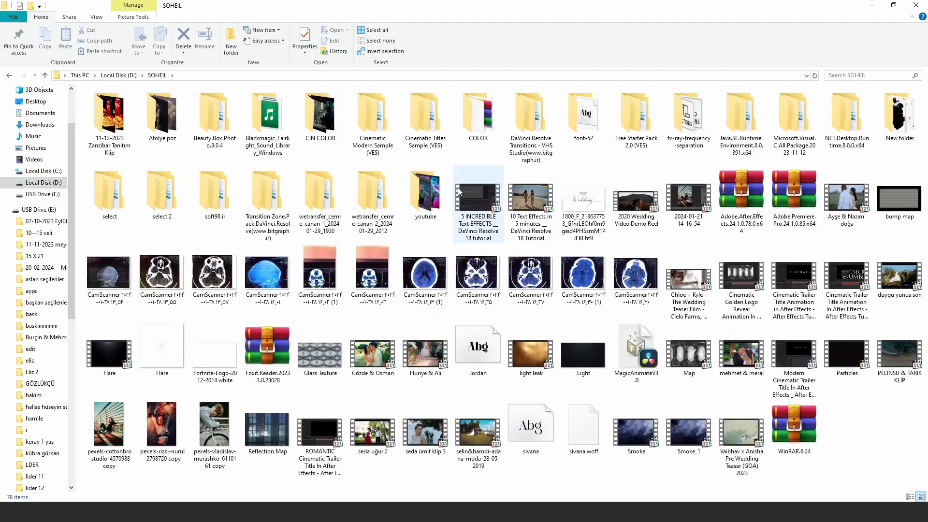
Browse to the poster file folder inside Burger Poster, in the Desktop's New folder, for a light effect image
{"action": "double_click", "coordinate": [427, 191]}
{"action": "left_click", "coordinate": [36, 102]}
{"action": "left_click", "coordinate": [276, 117]}
{"action": "left_click", "coordinate": [336, 120]}
{"action": "double_click", "coordinate": [336, 120]}
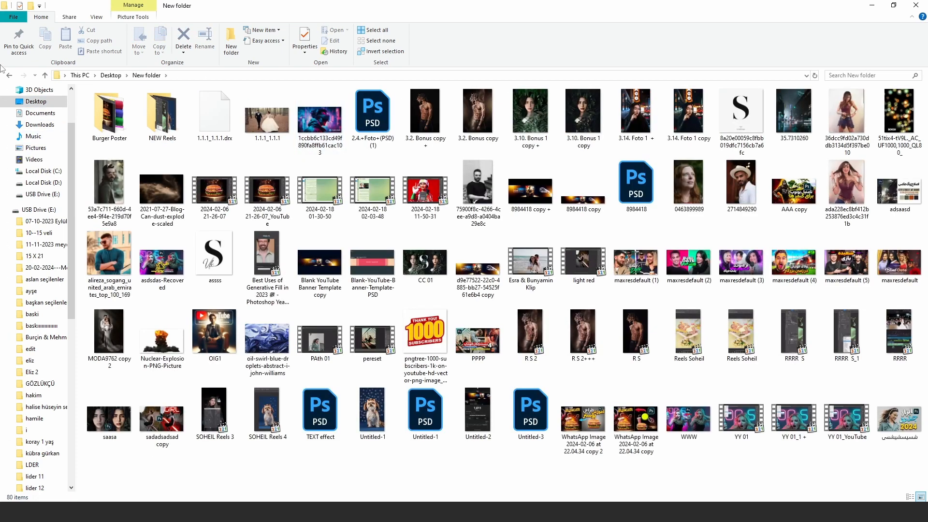
{"action": "double_click", "coordinate": [159, 117]}
{"action": "left_click", "coordinate": [9, 75]}
{"action": "double_click", "coordinate": [105, 117]}
{"action": "double_click", "coordinate": [97, 119]}
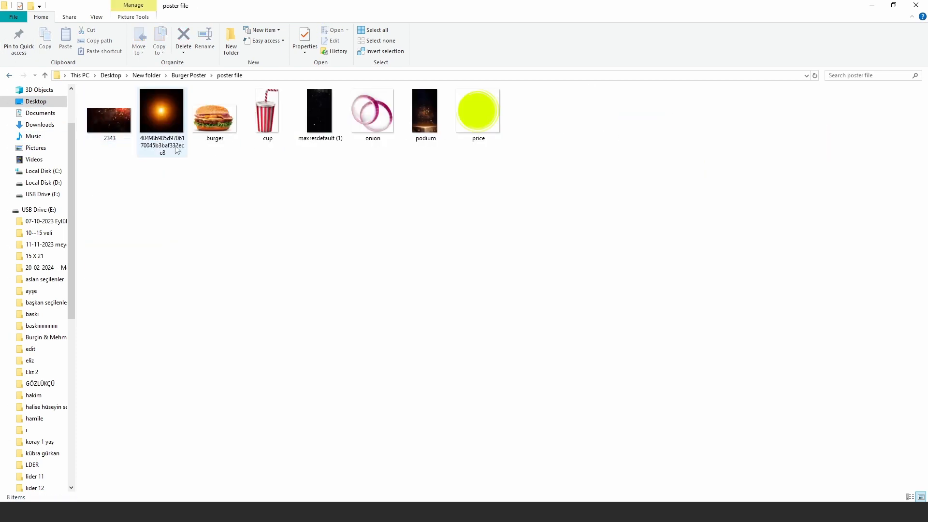
Place the orange glow image from the poster file folder as a diagonal beam across the ring and set its blend mode to Screen
{"action": "left_click_drag", "start_coordinate": [162, 111], "coordinate": [445, 314]}
{"action": "left_click_drag", "start_coordinate": [554, 308], "coordinate": [652, 160]}
{"action": "left_click_drag", "start_coordinate": [529, 270], "coordinate": [508, 236]}
{"action": "key", "text": "Return"}
{"action": "left_click", "coordinate": [812, 330]}
{"action": "left_click", "coordinate": [808, 321]}
{"action": "left_click_drag", "start_coordinate": [435, 217], "coordinate": [427, 224]}
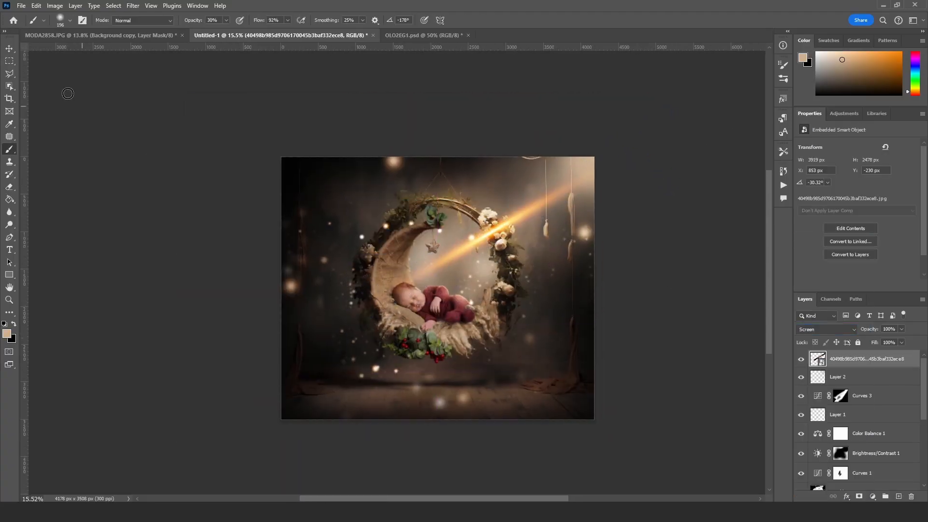
Move the glow beam to the image's upper right corner and rotate it to about -39.5°
{"action": "left_click", "coordinate": [9, 48]}
{"action": "left_click_drag", "start_coordinate": [539, 214], "coordinate": [673, 117]}
{"action": "left_click_drag", "start_coordinate": [641, 257], "coordinate": [656, 251]}
{"action": "key", "text": "Return"}
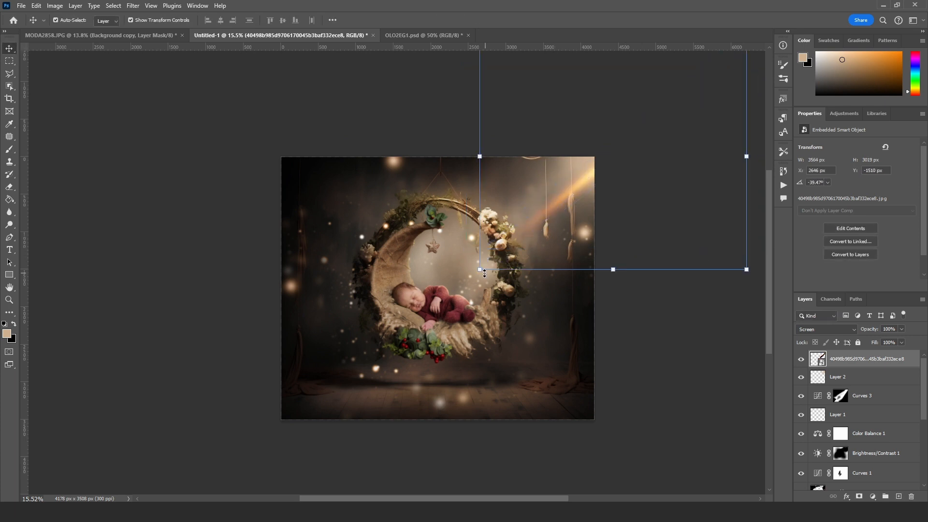
Enlarge the glow beam to about 7385 × 5832 px with a rotation of about -37°
{"action": "left_click", "coordinate": [479, 270]}
{"action": "left_click_drag", "start_coordinate": [478, 250], "coordinate": [160, 386]}
{"action": "left_click_drag", "start_coordinate": [622, 229], "coordinate": [625, 235]}
{"action": "key", "text": "Return"}
{"action": "scroll", "coordinate": [524, 250], "scroll_direction": "up", "scroll_amount": 3}
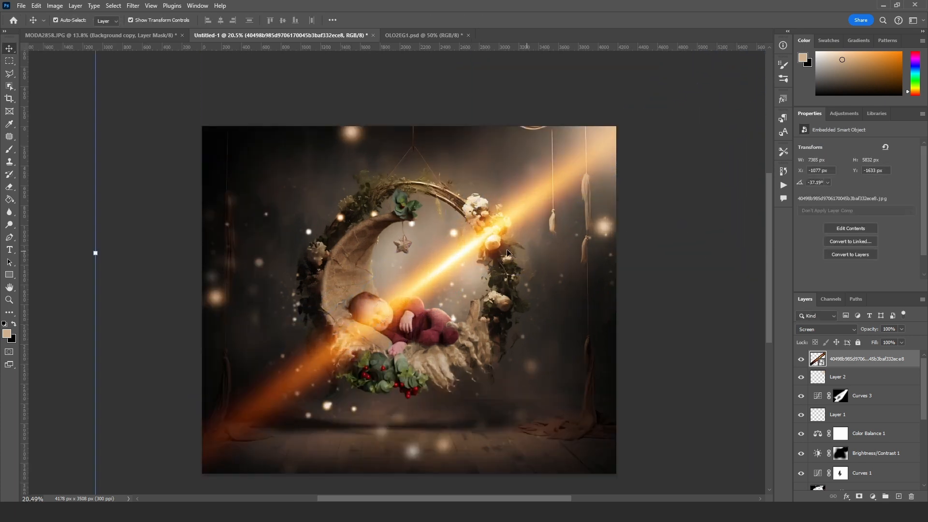
{"action": "scroll", "coordinate": [496, 246], "scroll_direction": "down", "scroll_amount": 2}
{"action": "left_click_drag", "start_coordinate": [465, 251], "coordinate": [621, 139]}
{"action": "left_click_drag", "start_coordinate": [567, 188], "coordinate": [549, 171]}
{"action": "left_click_drag", "start_coordinate": [615, 358], "coordinate": [500, 237]}
{"action": "key", "text": "ctrl+z"}
{"action": "key", "text": "ctrl+z"}
{"action": "key", "text": "ctrl+z"}
{"action": "scroll", "coordinate": [467, 263], "scroll_direction": "down", "scroll_amount": 4}
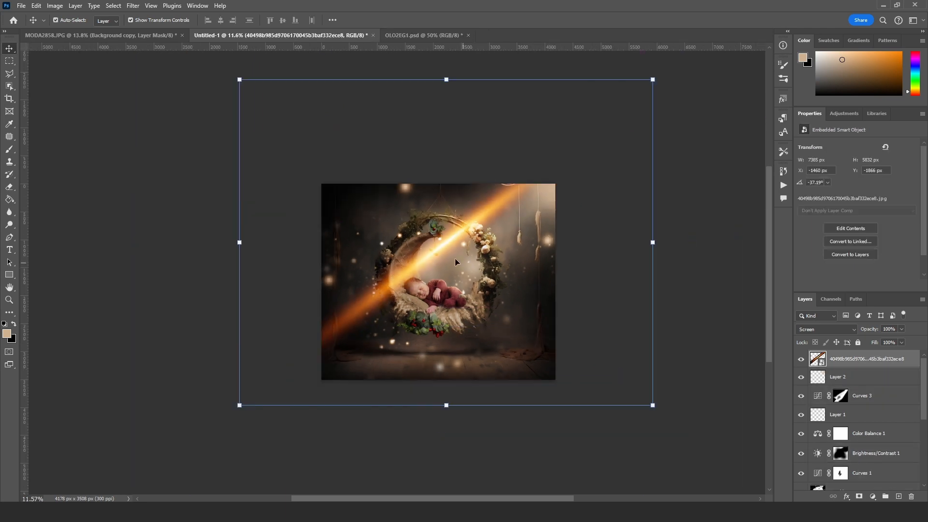
Shift the enlarged glow beam outward so that only its soft end lights the image's upper right corner
{"action": "left_click_drag", "start_coordinate": [433, 252], "coordinate": [621, 142]}
{"action": "scroll", "coordinate": [515, 227], "scroll_direction": "up", "scroll_amount": 2}
{"action": "left_click_drag", "start_coordinate": [405, 324], "coordinate": [421, 298]}
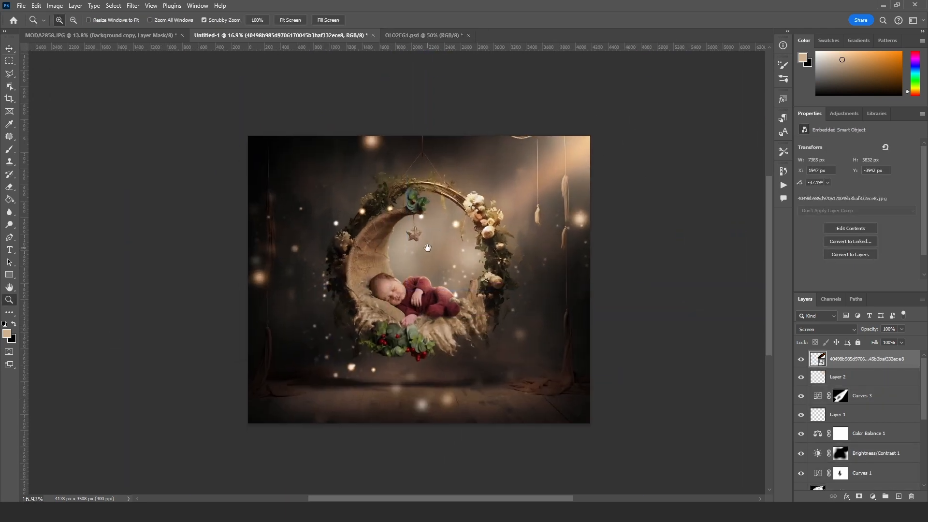
{"action": "scroll", "coordinate": [444, 290], "scroll_direction": "up", "scroll_amount": 5}
{"action": "scroll", "coordinate": [466, 246], "scroll_direction": "up", "scroll_amount": 2}
{"action": "scroll", "coordinate": [839, 428], "scroll_direction": "down", "scroll_amount": 5}
Add a clipped Brightness/Contrast adjustment above the Background copy 2 layer with brightness 1 and contrast 12
{"action": "left_click", "coordinate": [839, 429]}
{"action": "scroll", "coordinate": [493, 261], "scroll_direction": "up", "scroll_amount": 2}
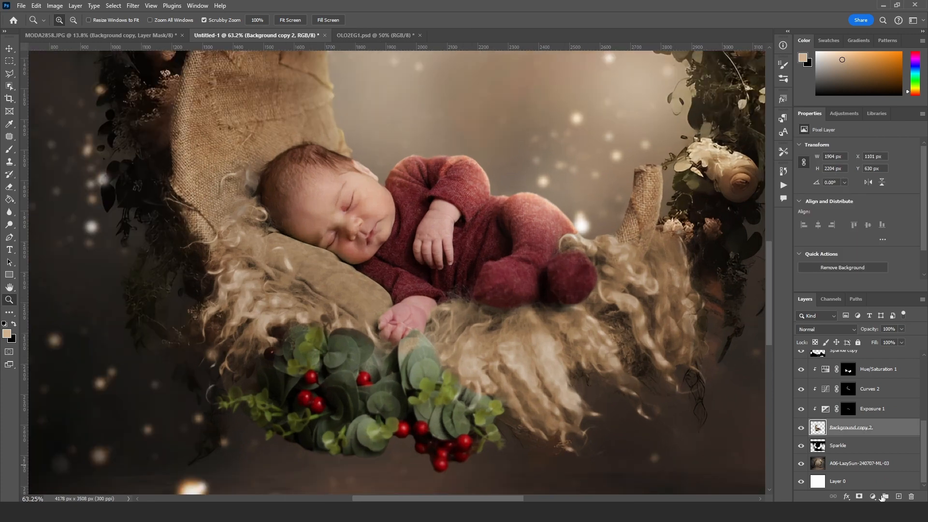
{"action": "left_click", "coordinate": [872, 496]}
{"action": "left_click", "coordinate": [873, 354]}
{"action": "left_click_drag", "start_coordinate": [857, 173], "coordinate": [868, 192]}
{"action": "scroll", "coordinate": [580, 215], "scroll_direction": "down", "scroll_amount": 5}
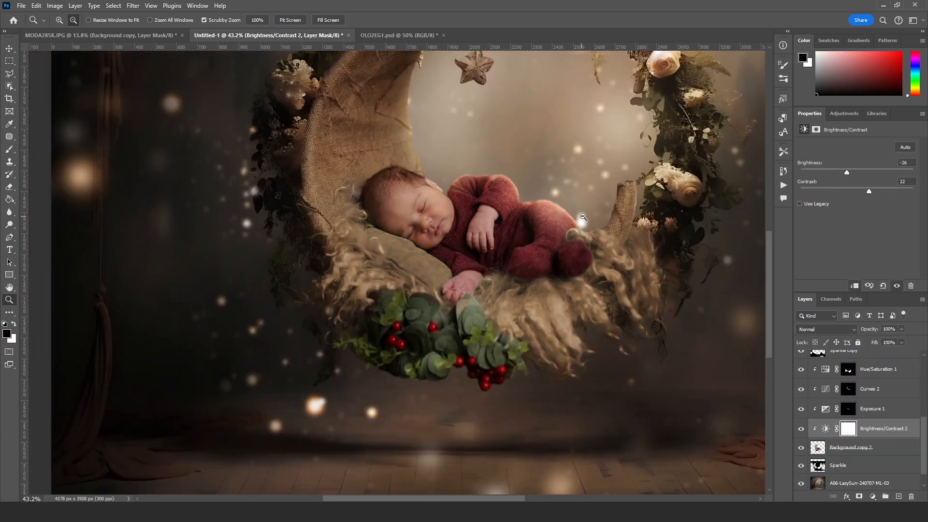
{"action": "left_click_drag", "start_coordinate": [580, 215], "coordinate": [451, 295]}
{"action": "left_click_drag", "start_coordinate": [846, 173], "coordinate": [860, 189]}
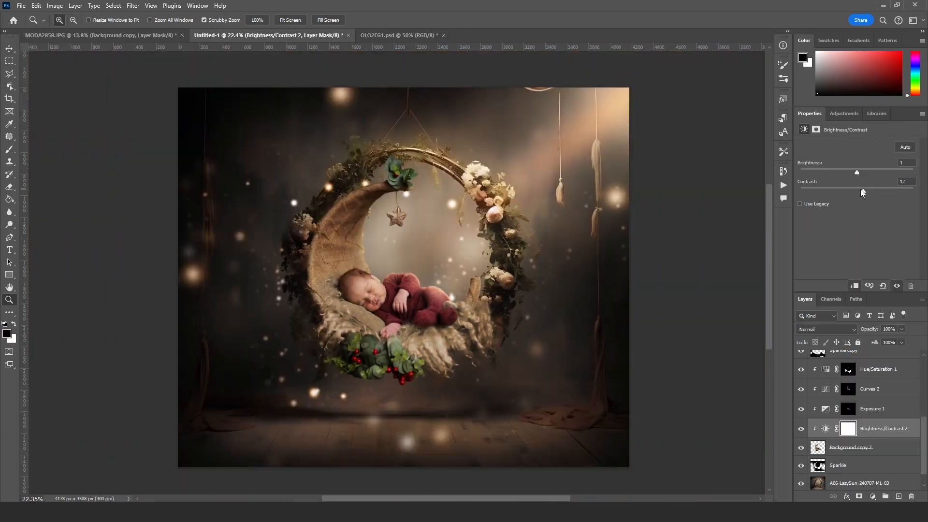
Add a brightening Curves adjustment above the backdrop layer, raising input 70 to output 102, and invert its mask
{"action": "scroll", "coordinate": [432, 227], "scroll_direction": "down", "scroll_amount": 1}
{"action": "scroll", "coordinate": [432, 232], "scroll_direction": "up", "scroll_amount": 1}
{"action": "left_click_drag", "start_coordinate": [432, 232], "coordinate": [502, 219]}
{"action": "scroll", "coordinate": [859, 449], "scroll_direction": "down", "scroll_amount": 1}
{"action": "left_click", "coordinate": [859, 464]}
{"action": "left_click", "coordinate": [872, 496]}
{"action": "left_click", "coordinate": [870, 372]}
{"action": "left_click_drag", "start_coordinate": [854, 226], "coordinate": [846, 224]}
{"action": "key", "text": "ctrl+i"}
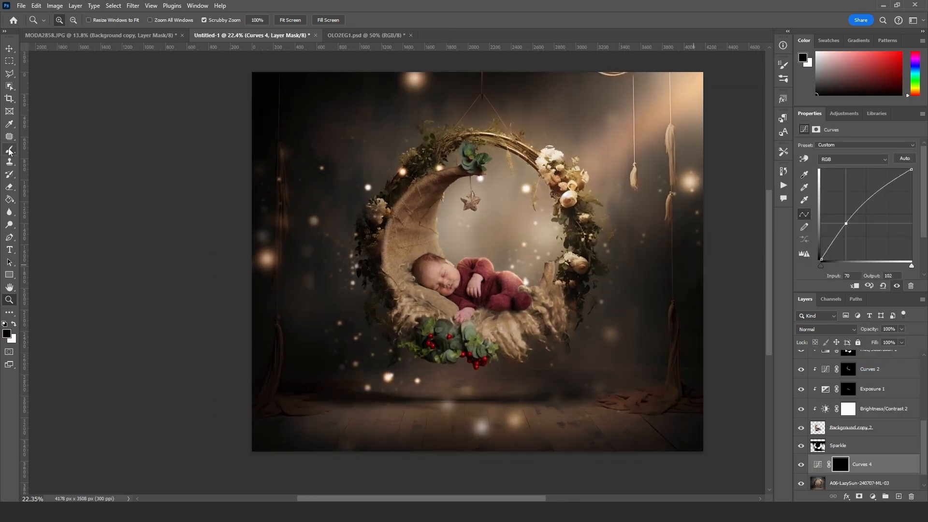
Paint white on the Curves 4 mask along the floral ring with a 196 px brush to brighten it
{"action": "left_click", "coordinate": [15, 326]}
{"action": "scroll", "coordinate": [343, 286], "scroll_direction": "up", "scroll_amount": 1}
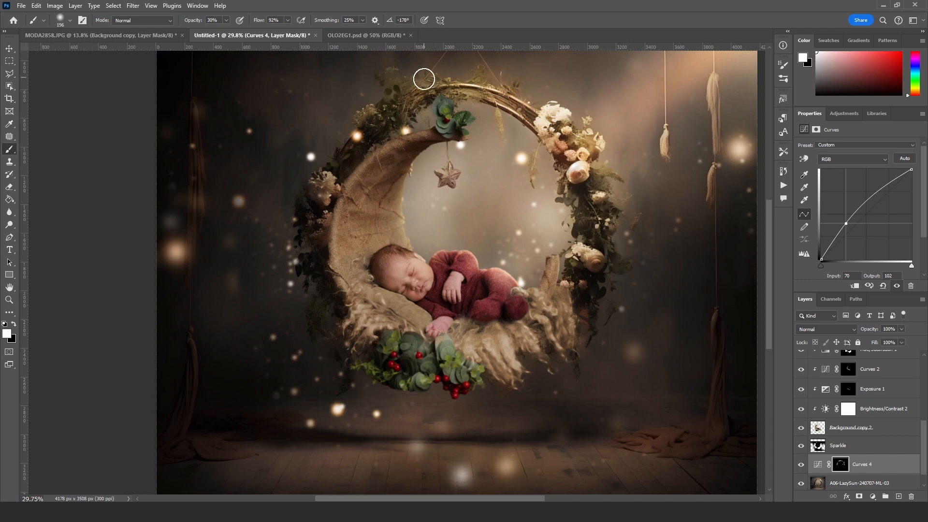
{"action": "left_click_drag", "start_coordinate": [505, 83], "coordinate": [453, 136]}
Brighten the backdrop around and below the ring by painting the Curves 4 mask with a 1102 px brush
{"action": "scroll", "coordinate": [454, 136], "scroll_direction": "down", "scroll_amount": 1}
{"action": "right_click", "coordinate": [447, 317]}
{"action": "left_click_drag", "start_coordinate": [519, 342], "coordinate": [549, 342]}
{"action": "mouse_move", "coordinate": [435, 430]}
{"action": "left_mouse_down"}
{"action": "mouse_move", "coordinate": [147, 432]}
{"action": "mouse_move", "coordinate": [332, 379]}
{"action": "left_mouse_up"}
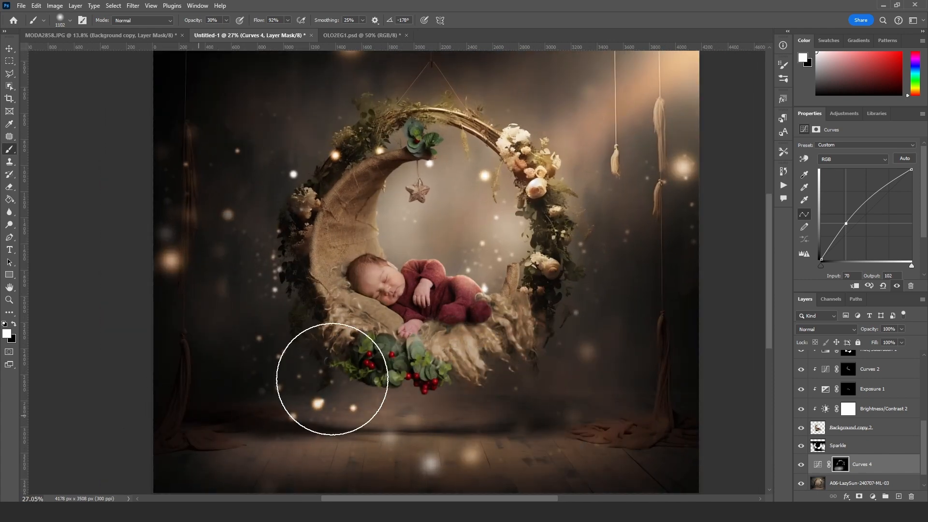
{"action": "scroll", "coordinate": [383, 269], "scroll_direction": "down", "scroll_amount": 3}
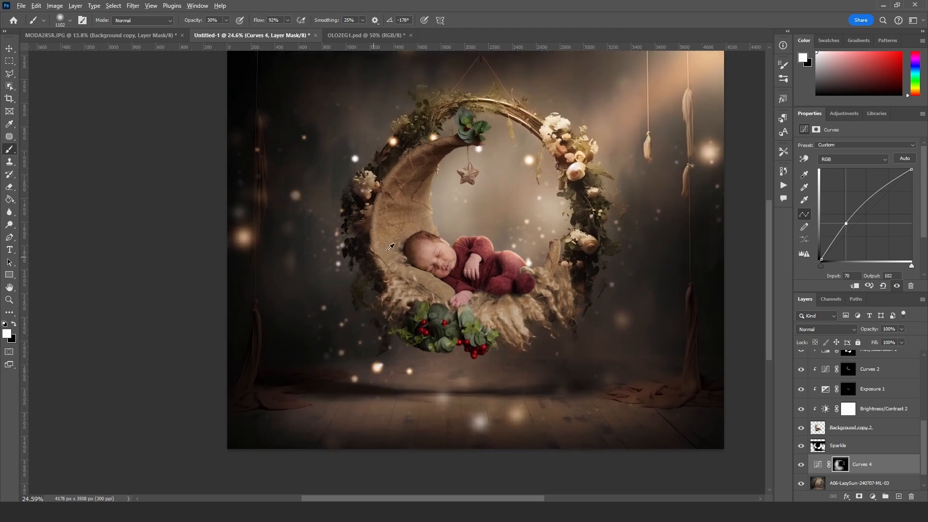
{"action": "scroll", "coordinate": [391, 247], "scroll_direction": "up", "scroll_amount": 4}
Erase the sparkles beside the baby's feet and at the moon's tip on the Sparkle layer with a 143 px eraser
{"action": "scroll", "coordinate": [384, 289], "scroll_direction": "down", "scroll_amount": 5}
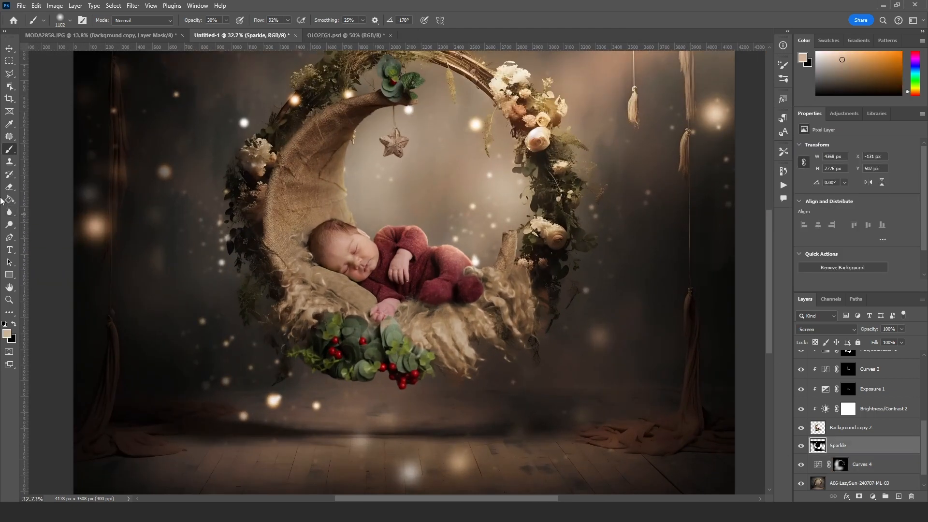
{"action": "right_click", "coordinate": [471, 263]}
{"action": "key", "text": "Escape"}
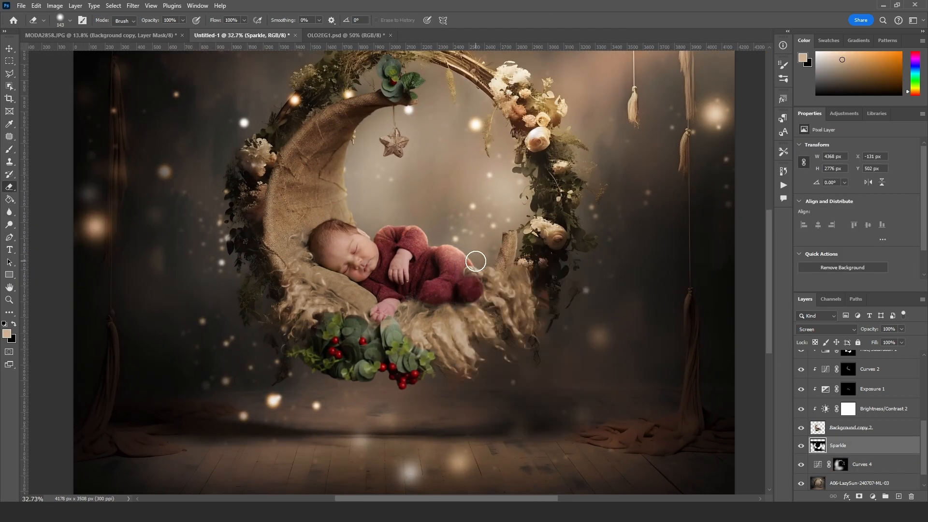
{"action": "scroll", "coordinate": [349, 333], "scroll_direction": "down", "scroll_amount": 2}
{"action": "left_click", "coordinate": [9, 300]}
{"action": "left_click", "coordinate": [362, 220], "text": "alt"}
{"action": "left_click", "coordinate": [249, 235]}
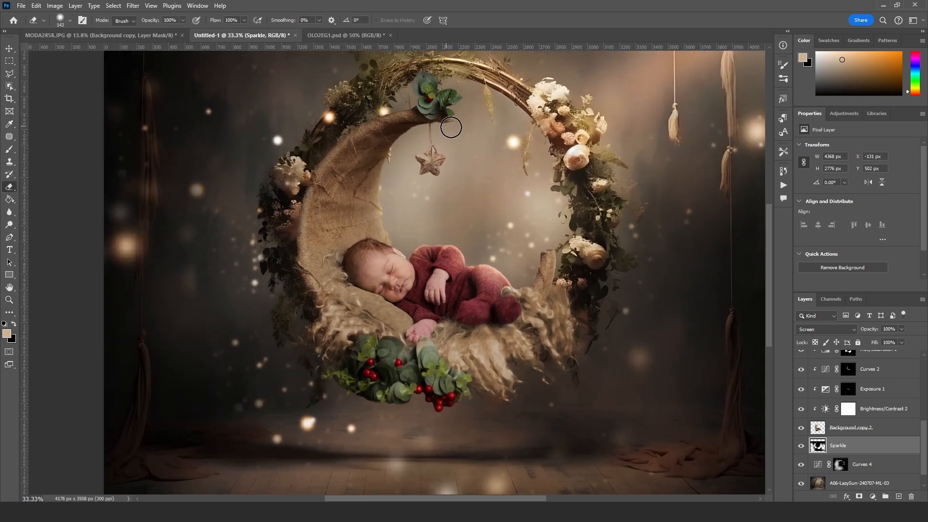
{"action": "scroll", "coordinate": [450, 128], "scroll_direction": "down", "scroll_amount": 2}
Save the document as the TIFF file Untitled-1 with no image compression and RLE layer compression
{"action": "left_click", "coordinate": [21, 6]}
{"action": "left_click", "coordinate": [80, 109]}
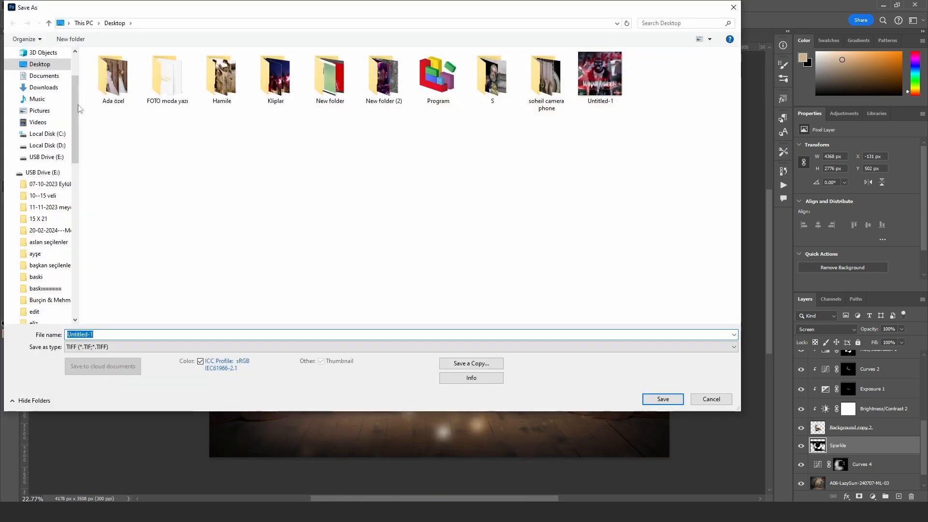
{"action": "left_click", "coordinate": [668, 400]}
{"action": "left_click", "coordinate": [524, 257]}
{"action": "left_click", "coordinate": [663, 399]}
{"action": "left_click", "coordinate": [487, 256]}
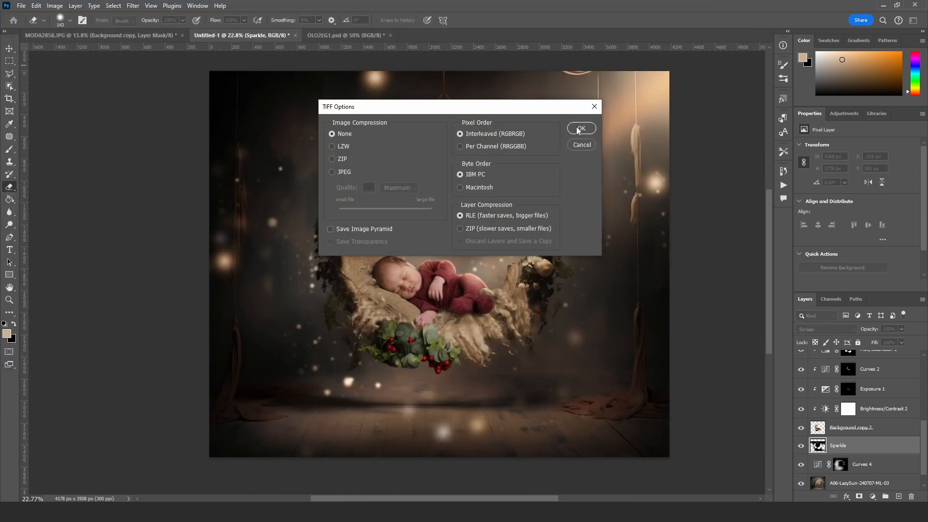
{"action": "left_click", "coordinate": [580, 129]}
{"action": "left_click", "coordinate": [419, 188]}
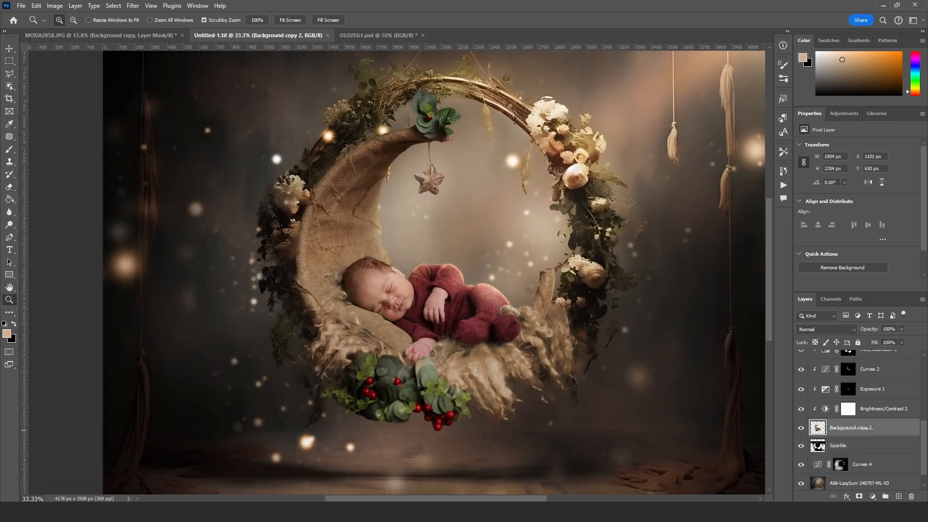
Add a clipped brightening Curves adjustment above Background copy 2, raising input 34 to output 78, and invert its mask
{"action": "left_click_drag", "start_coordinate": [868, 429], "coordinate": [874, 371]}
{"action": "mouse_move", "coordinate": [861, 220]}
{"action": "left_mouse_down"}
{"action": "mouse_move", "coordinate": [848, 213]}
{"action": "mouse_move", "coordinate": [833, 232]}
{"action": "left_mouse_up"}
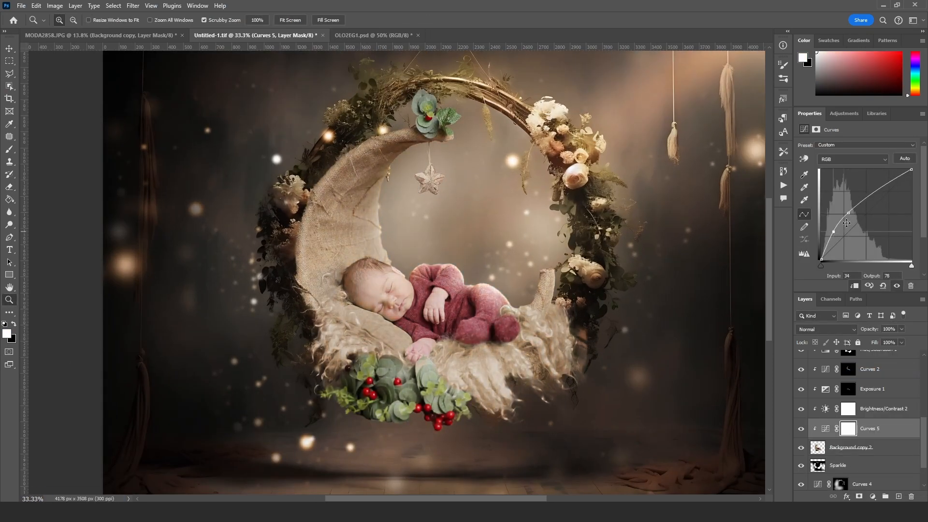
{"action": "key", "text": "ctrl+i"}
Paint the Curves 5 mask with a 480 px white brush to brighten the moon, the star and the baby
{"action": "left_click", "coordinate": [9, 149]}
{"action": "right_click", "coordinate": [380, 272]}
{"action": "left_click", "coordinate": [466, 294]}
{"action": "left_click", "coordinate": [397, 200]}
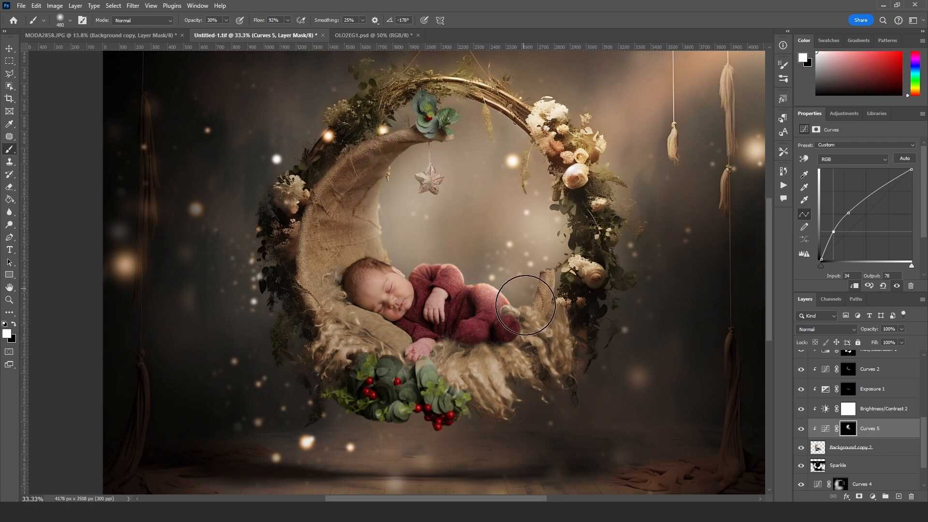
{"action": "scroll", "coordinate": [471, 224], "scroll_direction": "down", "scroll_amount": 2}
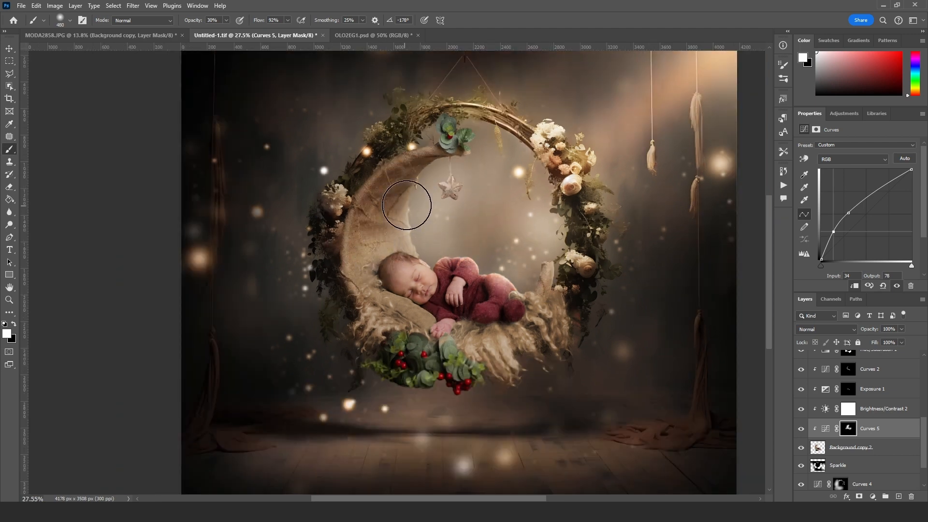
Refine the Curves 5 mask around the baby and moon with a 306 px brush
{"action": "scroll", "coordinate": [472, 171], "scroll_direction": "up", "scroll_amount": 8}
{"action": "right_click", "coordinate": [332, 308]}
{"action": "left_click", "coordinate": [430, 331]}
{"action": "left_click", "coordinate": [320, 288]}
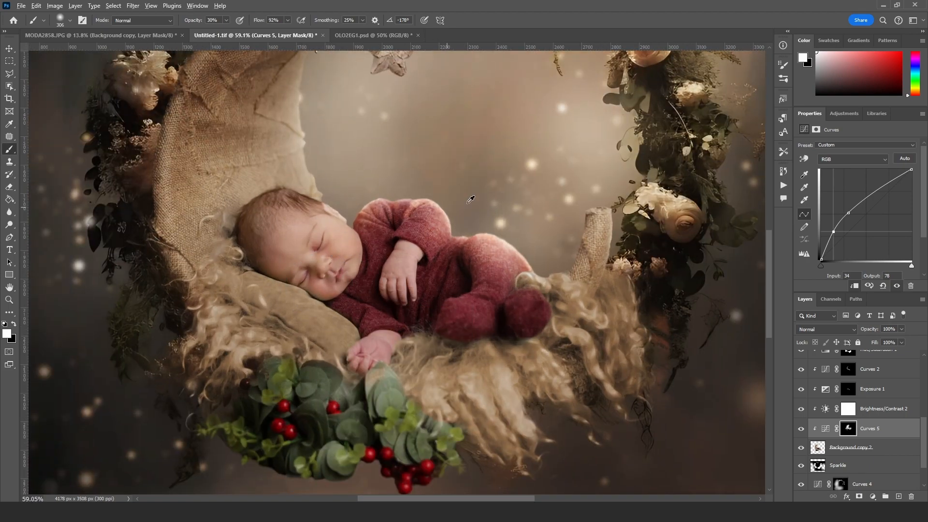
{"action": "scroll", "coordinate": [467, 199], "scroll_direction": "down", "scroll_amount": 7}
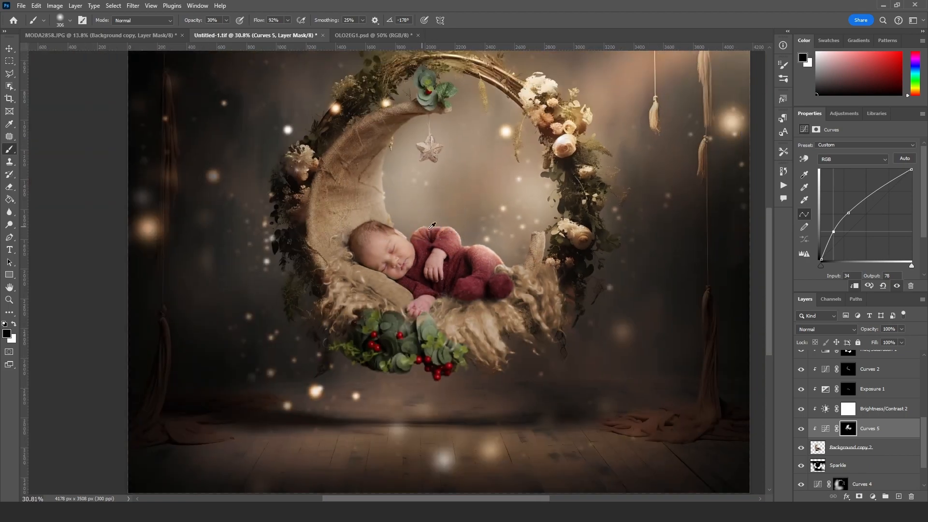
{"action": "scroll", "coordinate": [431, 226], "scroll_direction": "up", "scroll_amount": 2}
{"action": "key", "text": "z"}
{"action": "scroll", "coordinate": [484, 271], "scroll_direction": "down", "scroll_amount": 5}
{"action": "scroll", "coordinate": [891, 383], "scroll_direction": "up", "scroll_amount": 6}
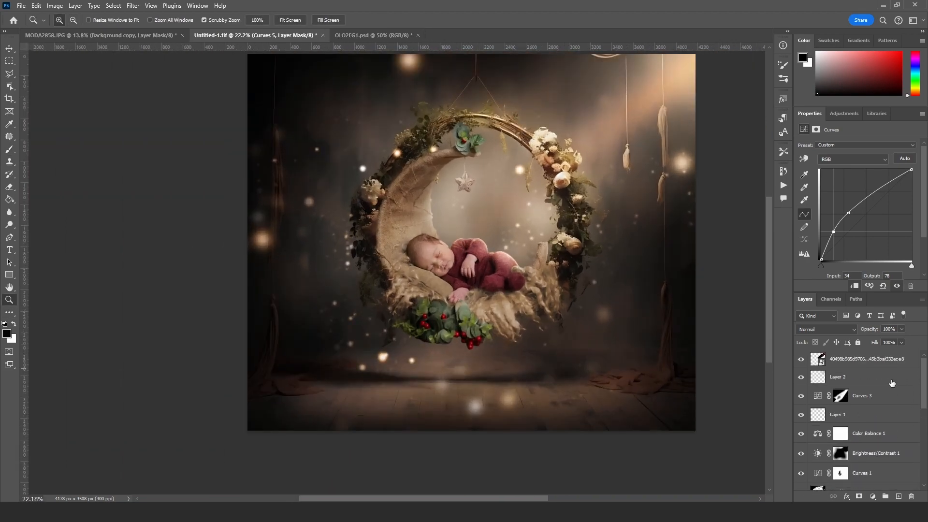
{"action": "left_click", "coordinate": [870, 378]}
{"action": "left_click", "coordinate": [872, 497]}
{"action": "left_click", "coordinate": [871, 355]}
{"action": "key", "text": "ctrl+z"}
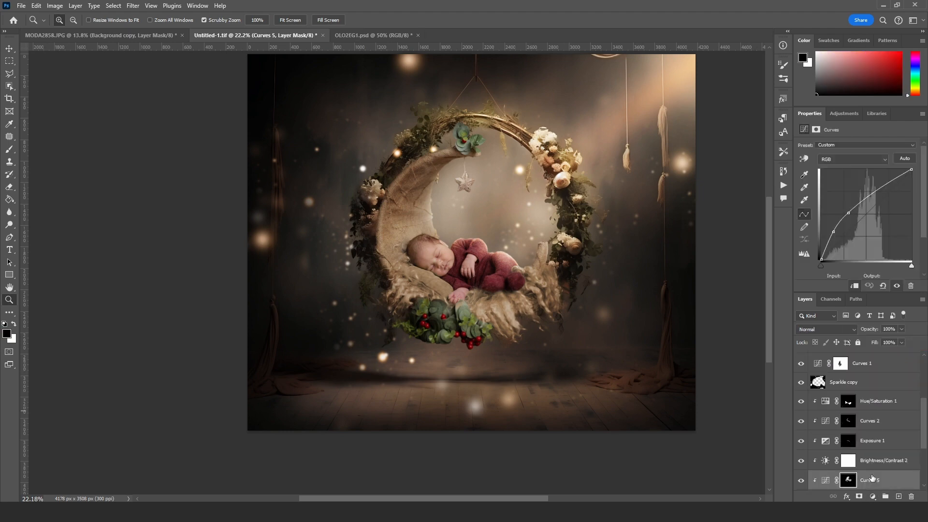
Add a Levels adjustment above all layers with a black input level of 11 and compare the image without and with it
{"action": "left_click", "coordinate": [872, 496]}
{"action": "left_click", "coordinate": [871, 364]}
{"action": "left_click_drag", "start_coordinate": [820, 216], "coordinate": [865, 216]}
{"action": "left_click_drag", "start_coordinate": [886, 395], "coordinate": [864, 351]}
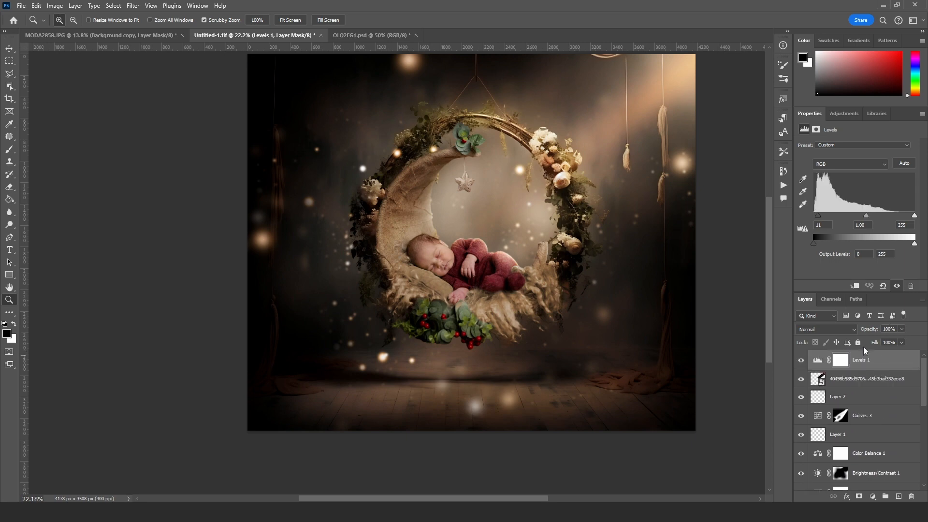
{"action": "left_click", "coordinate": [452, 258]}
{"action": "left_click", "coordinate": [464, 268], "text": "alt"}
{"action": "left_click_drag", "start_coordinate": [792, 362], "coordinate": [794, 362]}
{"action": "left_click", "coordinate": [800, 361]}
{"action": "left_click", "coordinate": [799, 361]}
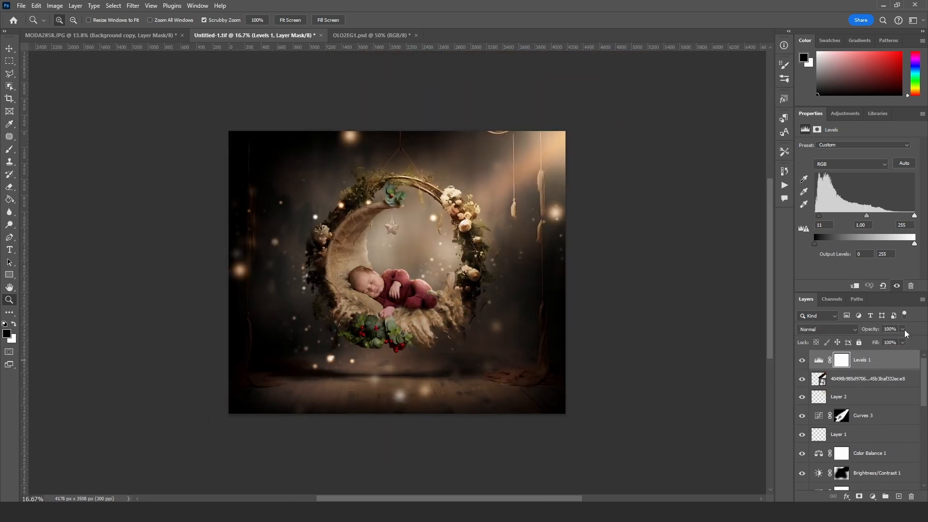
Add a Color Balance adjustment on top with midtones cyan-red +1, magenta-green -3 and yellow-blue -3
{"action": "left_click", "coordinate": [602, 296]}
{"action": "left_click", "coordinate": [872, 497]}
{"action": "left_click", "coordinate": [881, 412]}
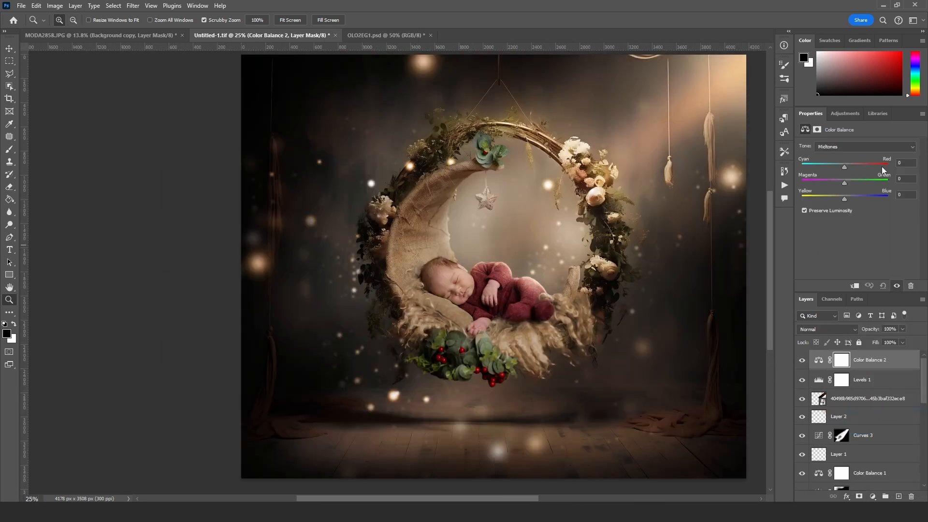
{"action": "left_click_drag", "start_coordinate": [844, 196], "coordinate": [842, 182]}
{"action": "left_click_drag", "start_coordinate": [845, 167], "coordinate": [843, 198]}
{"action": "scroll", "coordinate": [456, 304], "scroll_direction": "down", "scroll_amount": 2}
{"action": "scroll", "coordinate": [457, 295], "scroll_direction": "up", "scroll_amount": 2}
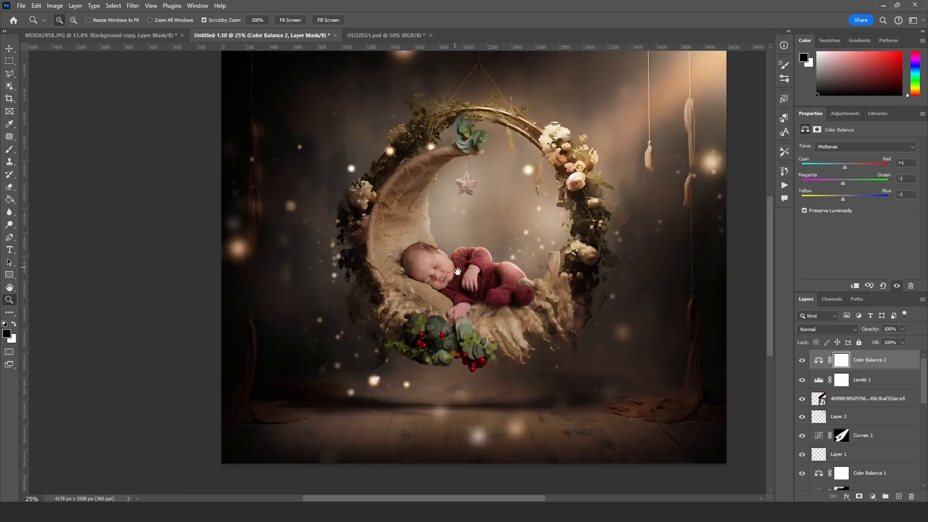
{"action": "scroll", "coordinate": [454, 280], "scroll_direction": "down", "scroll_amount": 1}
{"action": "scroll", "coordinate": [453, 280], "scroll_direction": "up", "scroll_amount": 1}
{"action": "scroll", "coordinate": [586, 288], "scroll_direction": "down", "scroll_amount": 1}
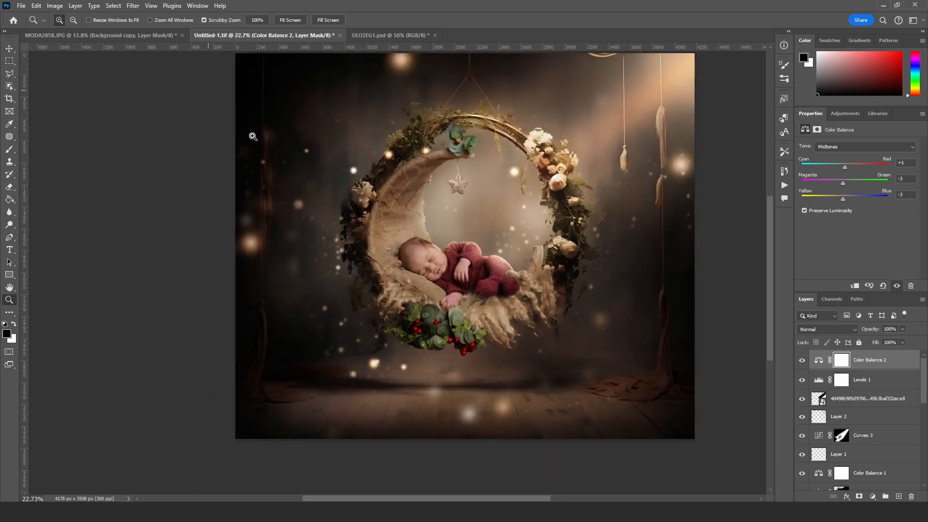
Save the color-graded composite again as a TIFF with its layers and no image compression
{"action": "left_click", "coordinate": [21, 5]}
{"action": "left_click", "coordinate": [33, 80]}
{"action": "left_click", "coordinate": [658, 396]}
{"action": "left_click", "coordinate": [484, 254]}
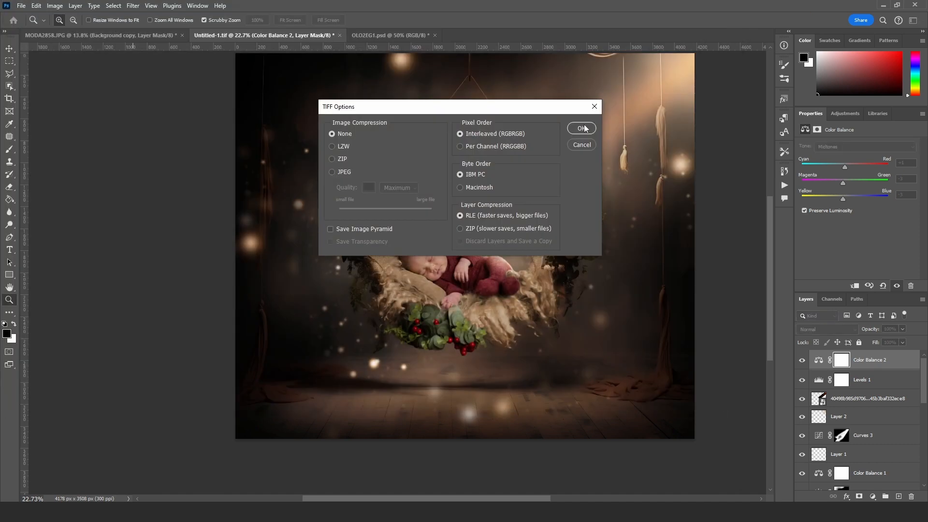
{"action": "left_click", "coordinate": [582, 128]}
Flatten the image and enlarge the picture to about 105.5%, extending it past the canvas edges
{"action": "left_click", "coordinate": [75, 6]}
{"action": "left_click", "coordinate": [116, 382]}
{"action": "scroll", "coordinate": [558, 344], "scroll_direction": "down", "scroll_amount": 2}
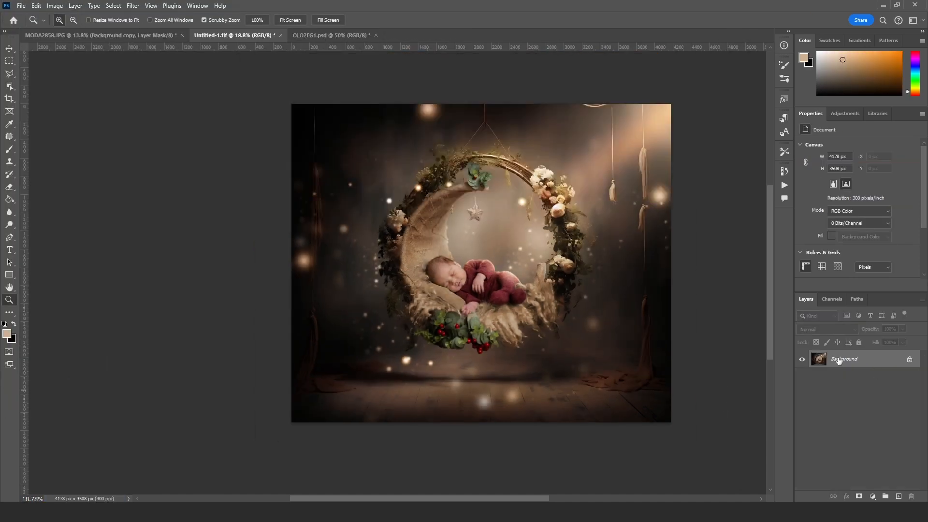
{"action": "key", "text": "ctrl+t"}
{"action": "left_click_drag", "start_coordinate": [670, 423], "coordinate": [690, 434]}
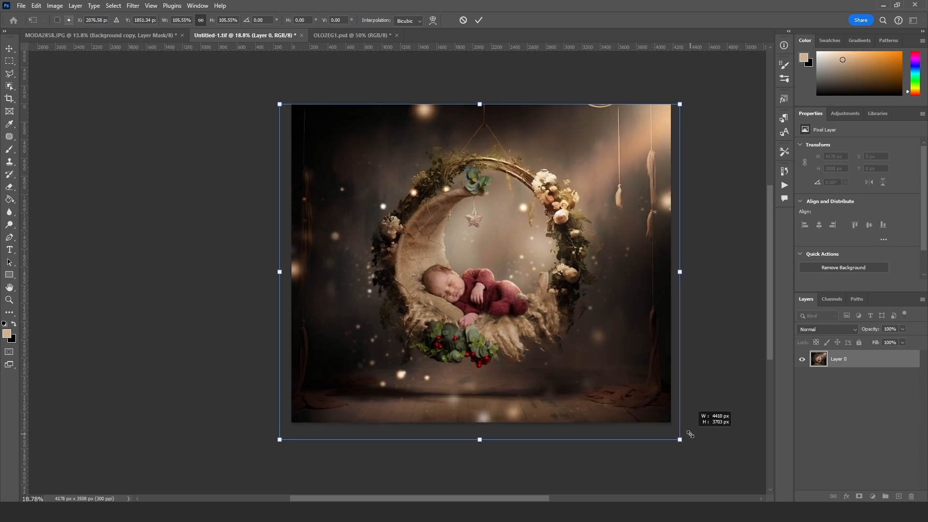
{"action": "key", "text": "Return"}
Duplicate the flattened background layer after checking the baby up close
{"action": "key", "text": "z"}
{"action": "left_click", "coordinate": [490, 232]}
{"action": "left_click", "coordinate": [431, 131], "text": "alt"}
{"action": "left_click", "coordinate": [434, 249]}
{"action": "left_click", "coordinate": [434, 250]}
{"action": "left_click", "coordinate": [434, 250]}
{"action": "left_click", "coordinate": [434, 249]}
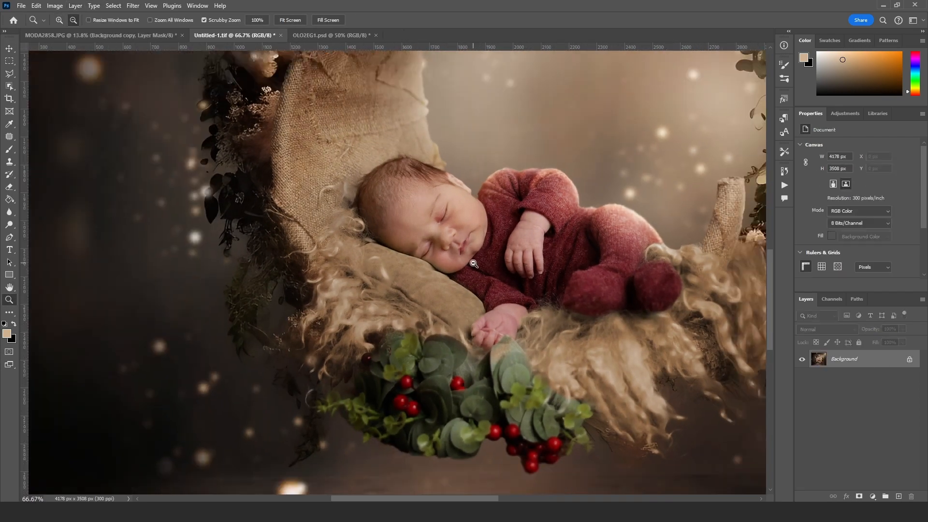
{"action": "right_click", "coordinate": [850, 358]}
{"action": "left_click", "coordinate": [827, 382]}
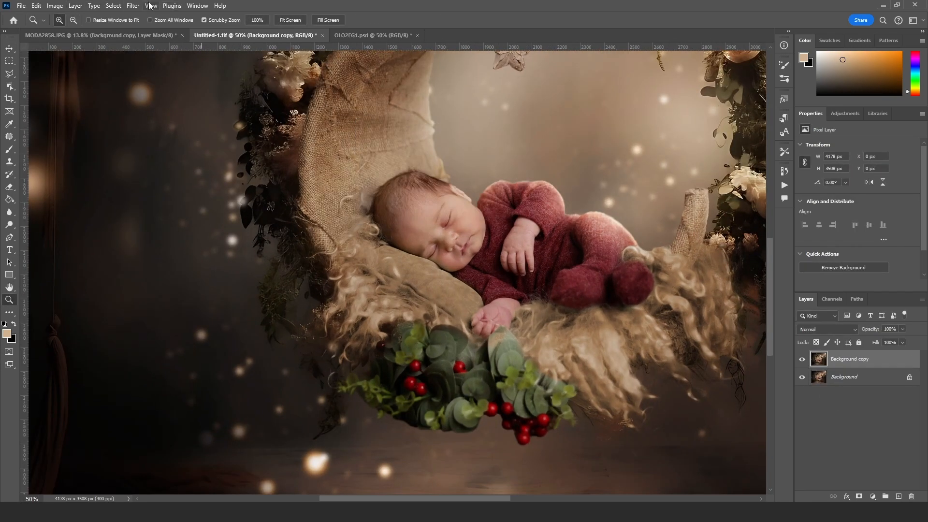
Start the Camera Raw Filter on the copy with texture +17, clarity +4, dehaze +14 and vignette +3
{"action": "left_click", "coordinate": [133, 6]}
{"action": "left_click", "coordinate": [164, 77]}
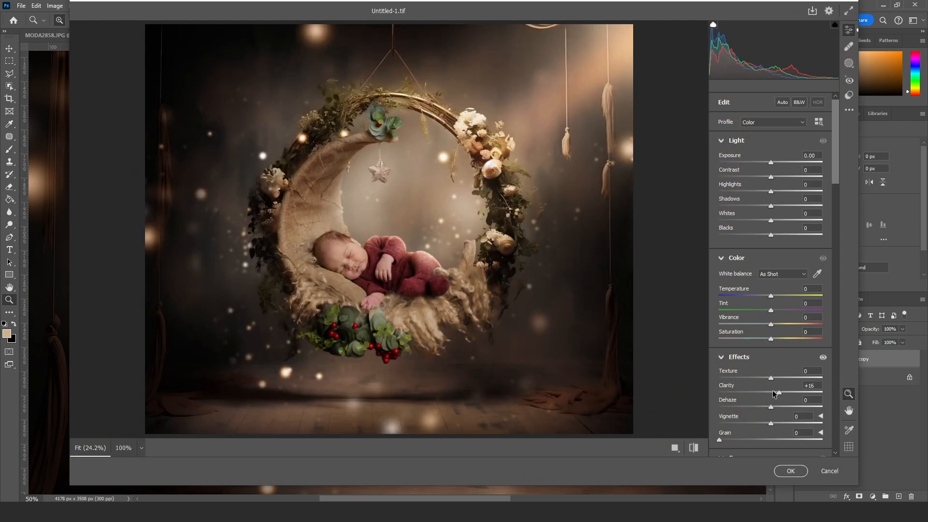
{"action": "mouse_move", "coordinate": [783, 406]}
{"action": "left_mouse_down"}
{"action": "mouse_move", "coordinate": [762, 406]}
{"action": "mouse_move", "coordinate": [778, 406]}
{"action": "left_mouse_up"}
{"action": "left_click_drag", "start_coordinate": [775, 392], "coordinate": [772, 423]}
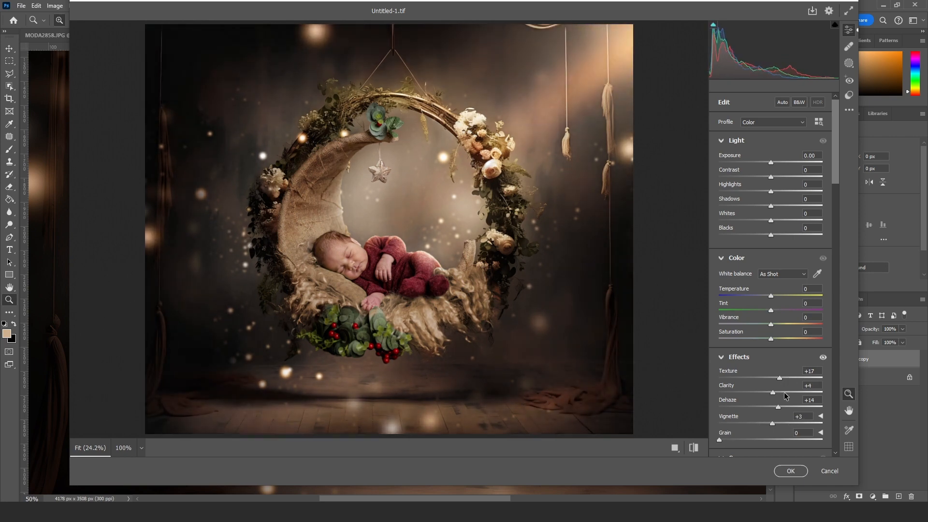
Apply Camera Raw with exposure +0.20, contrast -7, shadows +71, saturation +12, texture +23, clarity +39 and dehaze +21
{"action": "left_click_drag", "start_coordinate": [770, 206], "coordinate": [796, 206]}
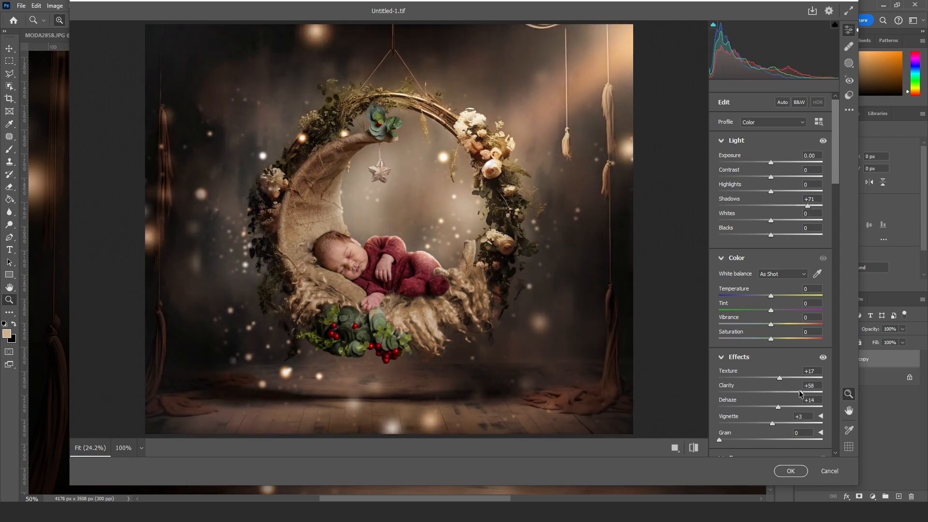
{"action": "left_click_drag", "start_coordinate": [800, 393], "coordinate": [781, 406]}
{"action": "left_click_drag", "start_coordinate": [763, 177], "coordinate": [767, 177]}
{"action": "left_click_drag", "start_coordinate": [770, 162], "coordinate": [773, 163]}
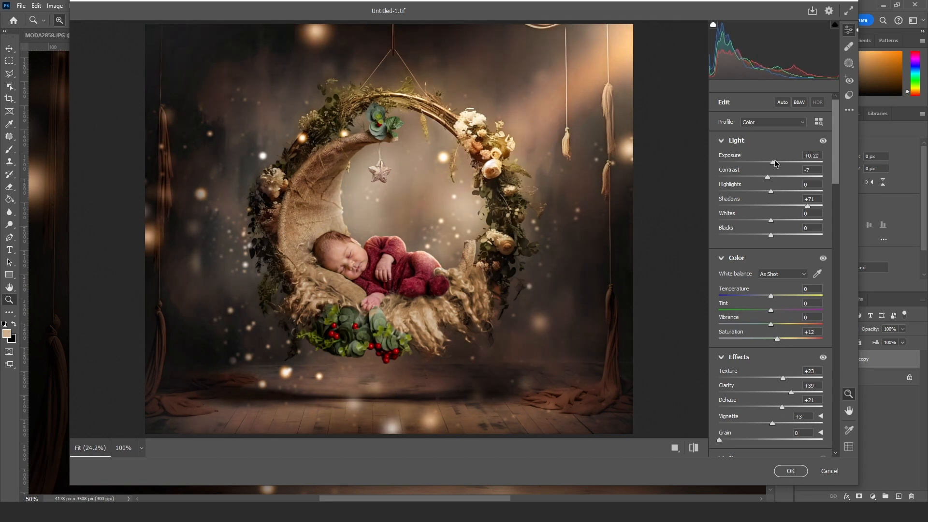
{"action": "left_click", "coordinate": [802, 474]}
Hide the Camera Raw layer behind a black mask and reveal it over the baby with a 306 px white brush at 58% opacity
{"action": "scroll", "coordinate": [411, 276], "scroll_direction": "down", "scroll_amount": 2}
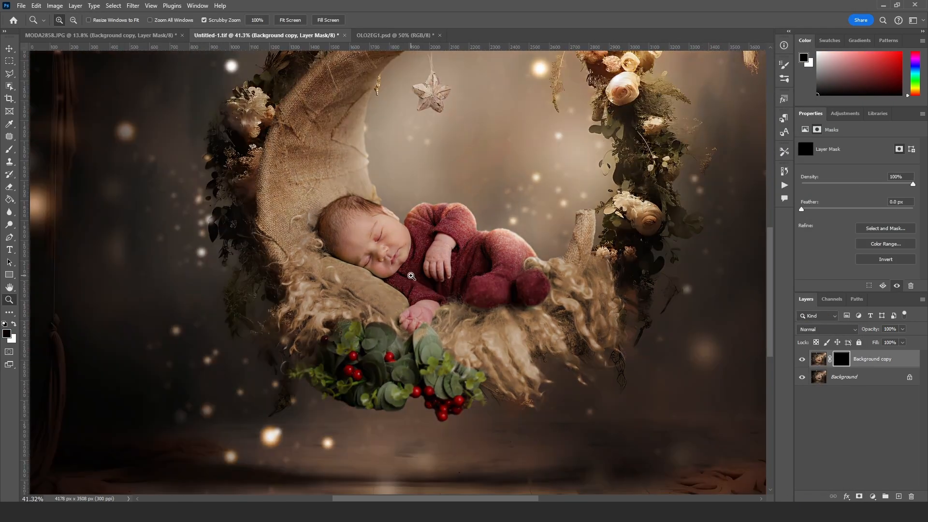
{"action": "scroll", "coordinate": [374, 275], "scroll_direction": "up", "scroll_amount": 2}
{"action": "key", "text": "x"}
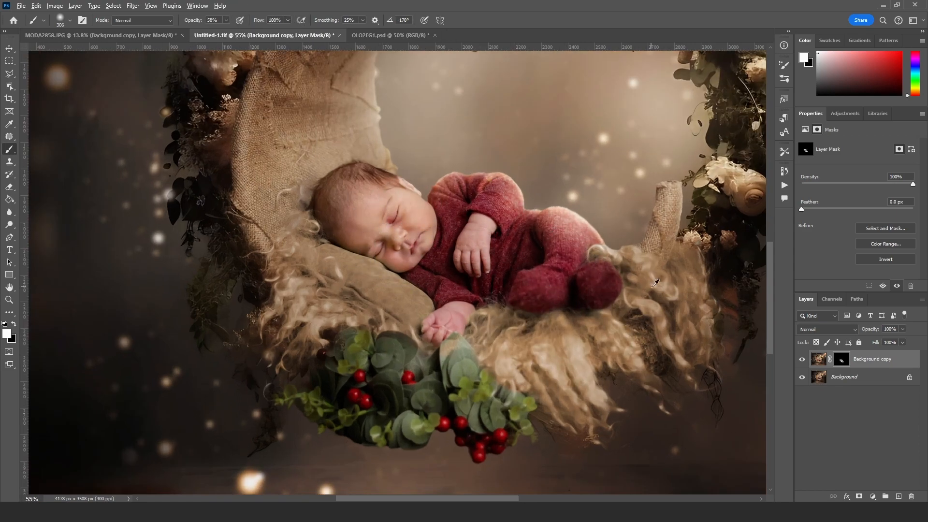
{"action": "scroll", "coordinate": [423, 280], "scroll_direction": "down", "scroll_amount": 4}
{"action": "left_click_drag", "start_coordinate": [416, 329], "coordinate": [435, 320]}
{"action": "scroll", "coordinate": [465, 266], "scroll_direction": "up", "scroll_amount": 2}
{"action": "scroll", "coordinate": [562, 256], "scroll_direction": "down", "scroll_amount": 1}
{"action": "mouse_move", "coordinate": [465, 266]}
{"action": "left_mouse_down"}
{"action": "mouse_move", "coordinate": [562, 256]}
{"action": "mouse_move", "coordinate": [504, 252]}
{"action": "left_mouse_up"}
{"action": "scroll", "coordinate": [556, 259], "scroll_direction": "up", "scroll_amount": 3}
{"action": "scroll", "coordinate": [589, 239], "scroll_direction": "down", "scroll_amount": 2}
{"action": "scroll", "coordinate": [504, 252], "scroll_direction": "down", "scroll_amount": 1}
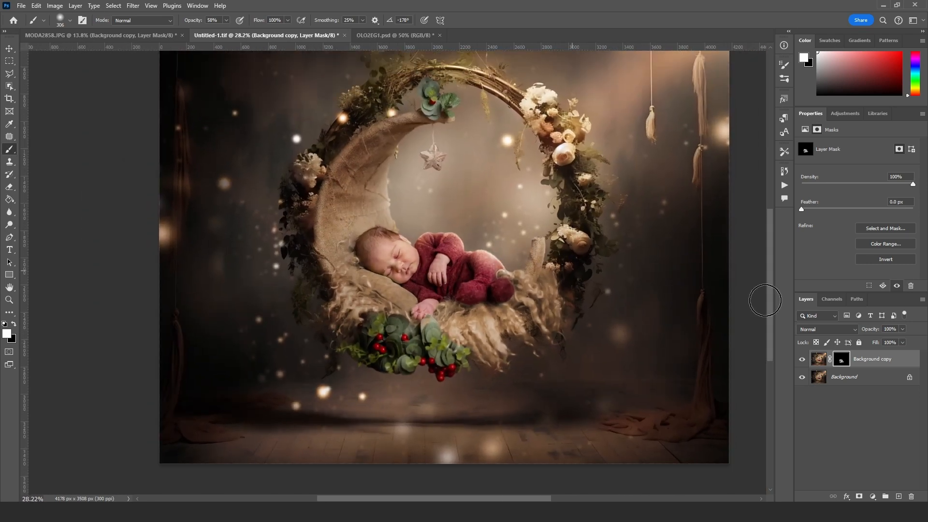
Flatten the layers, duplicate the background and open the copy in Portraiture 4
{"action": "right_click", "coordinate": [863, 369]}
{"action": "left_click", "coordinate": [865, 398]}
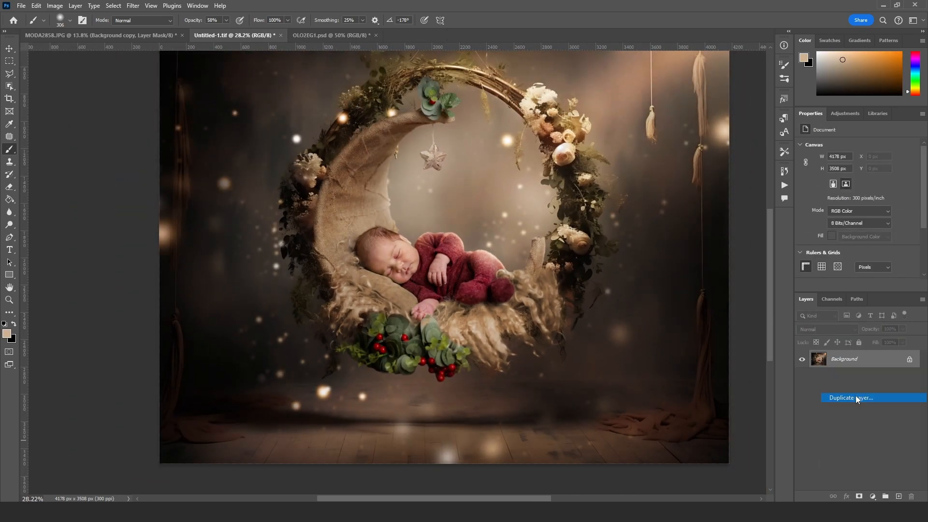
{"action": "left_click", "coordinate": [133, 5]}
{"action": "mouse_move", "coordinate": [196, 227]}
{"action": "left_click", "coordinate": [276, 226]}
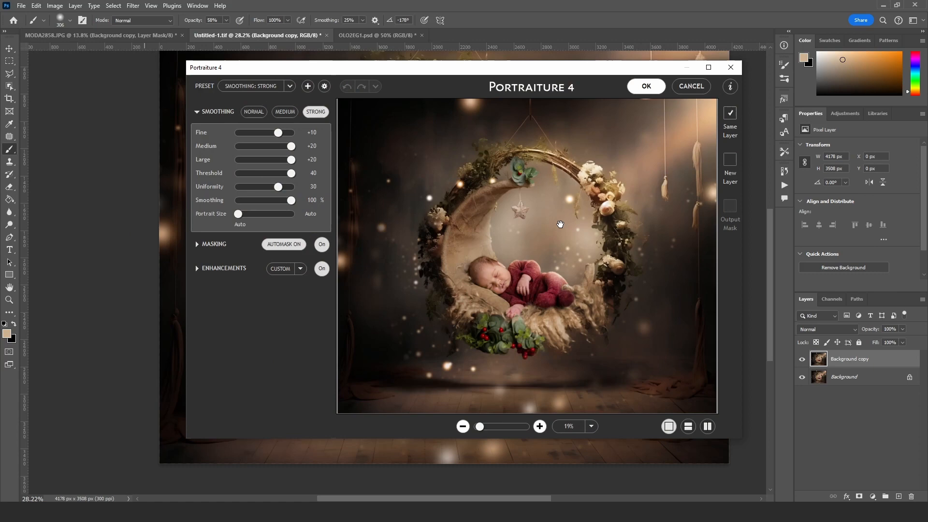
Try the Enhance: High Key preset in Portraiture on the copied layer
{"action": "left_click", "coordinate": [262, 84]}
{"action": "left_click", "coordinate": [269, 274]}
{"action": "left_click", "coordinate": [261, 86]}
{"action": "left_click", "coordinate": [265, 256]}
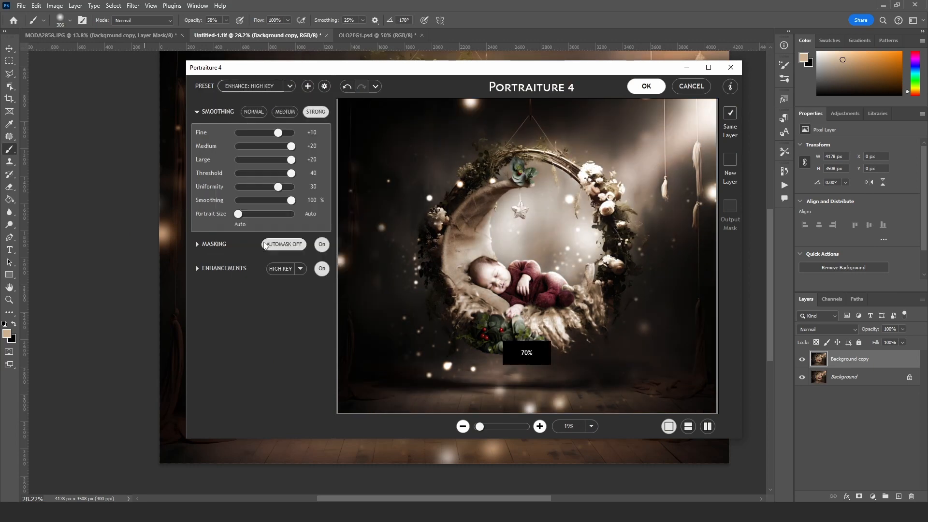
Choose a different Portraiture preset in place of High Key and apply it to the copied layer
{"action": "left_click", "coordinate": [226, 89]}
{"action": "left_click", "coordinate": [251, 236]}
{"action": "left_click", "coordinate": [649, 87]}
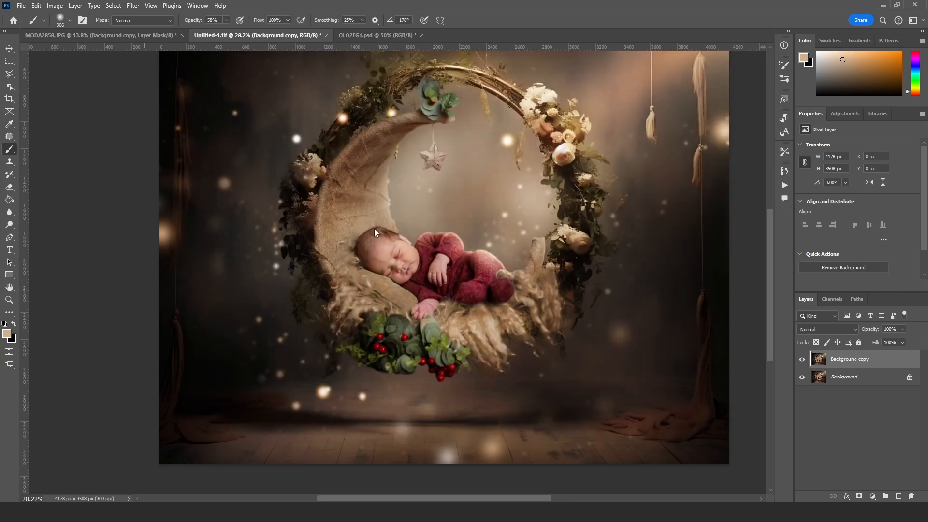
Lower the Portraiture layer's opacity to 67% and settle on 46% after viewing the whole picture
{"action": "scroll", "coordinate": [439, 281], "scroll_direction": "up", "scroll_amount": 3}
{"action": "scroll", "coordinate": [442, 279], "scroll_direction": "up", "scroll_amount": 5}
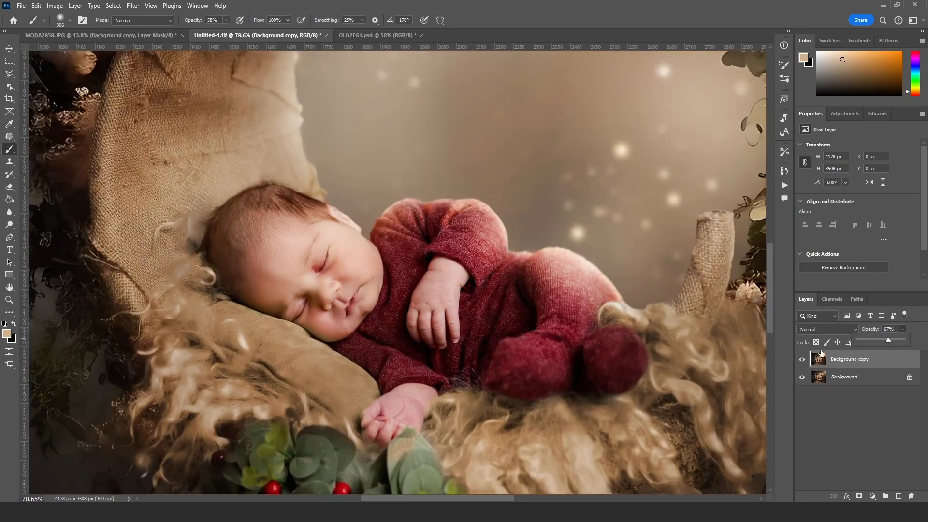
{"action": "left_click", "coordinate": [822, 354]}
{"action": "scroll", "coordinate": [524, 285], "scroll_direction": "down", "scroll_amount": 10}
{"action": "left_click", "coordinate": [9, 300]}
{"action": "left_click_drag", "start_coordinate": [310, 252], "coordinate": [455, 242]}
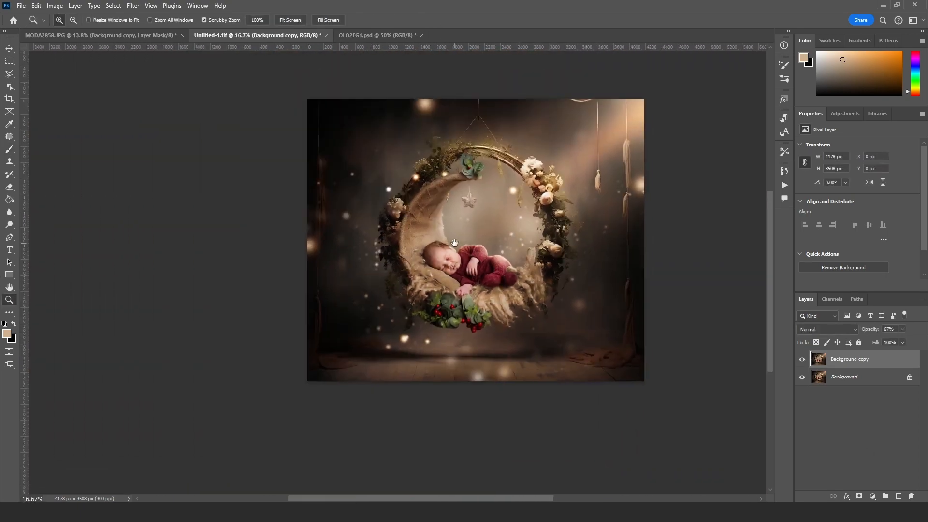
{"action": "left_click", "coordinate": [455, 243]}
{"action": "left_click_drag", "start_coordinate": [529, 305], "coordinate": [500, 292]}
{"action": "scroll", "coordinate": [503, 289], "scroll_direction": "down", "scroll_amount": 1}
{"action": "left_click", "coordinate": [473, 259]}
{"action": "left_click", "coordinate": [902, 329]}
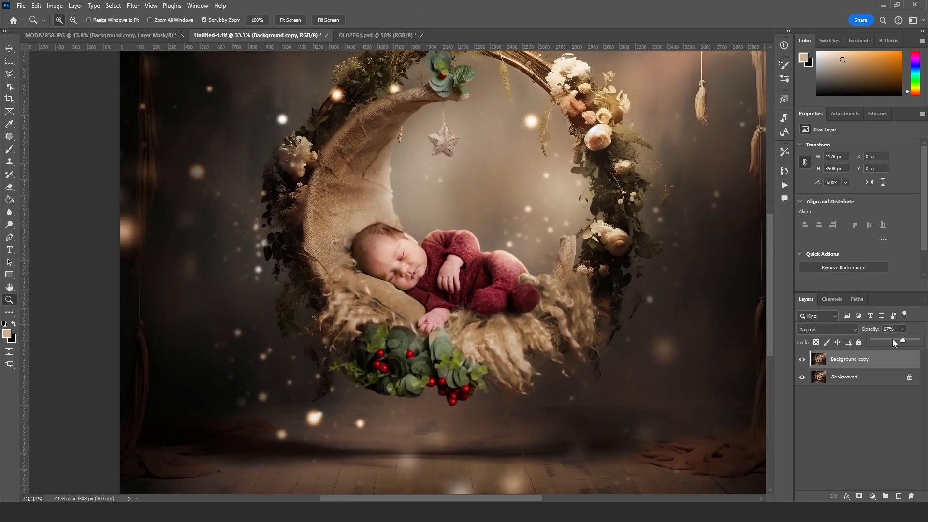
{"action": "scroll", "coordinate": [488, 237], "scroll_direction": "down", "scroll_amount": 5}
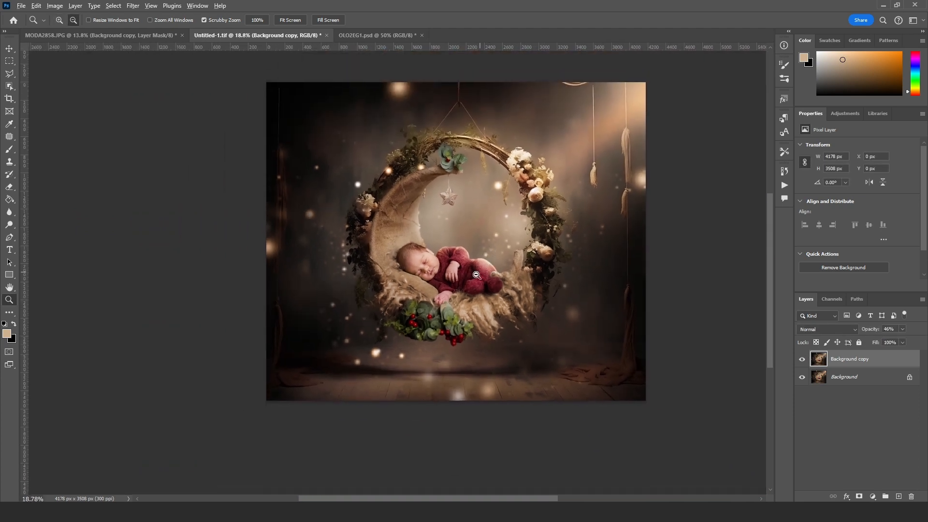
Add a new layer filled with black above the others and set its blend mode to Screen
{"action": "scroll", "coordinate": [476, 276], "scroll_direction": "up", "scroll_amount": 2}
{"action": "scroll", "coordinate": [476, 276], "scroll_direction": "up", "scroll_amount": 1}
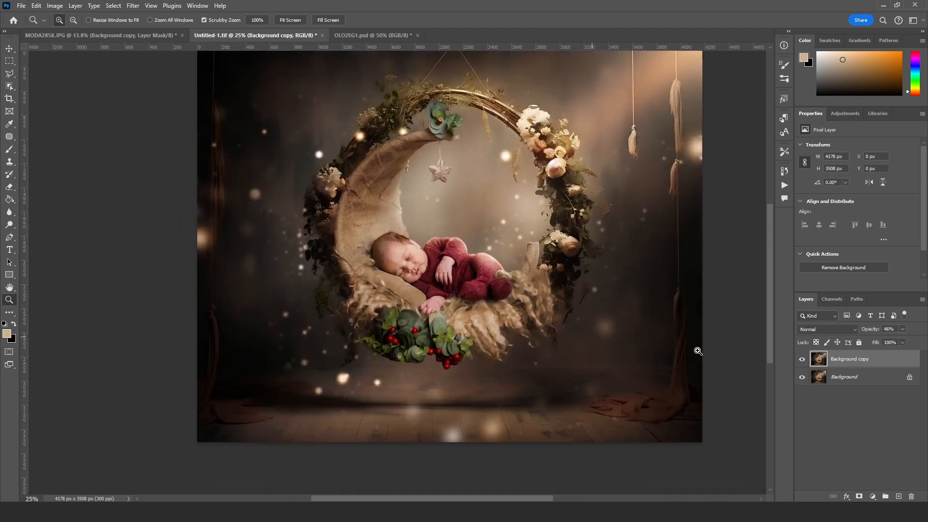
{"action": "key", "text": "g"}
{"action": "key", "text": "x"}
{"action": "left_click", "coordinate": [476, 260]}
{"action": "left_click", "coordinate": [827, 329]}
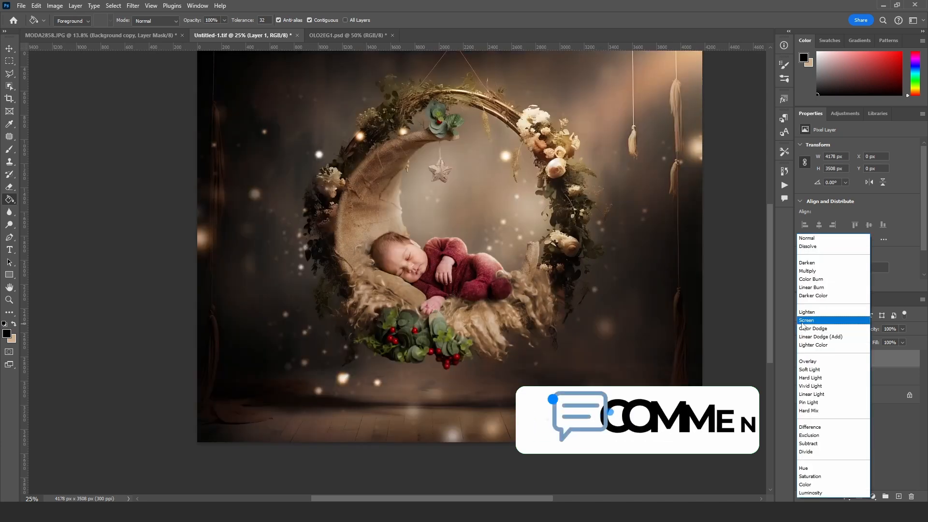
{"action": "left_click", "coordinate": [806, 321]}
Set up a soft tan brush for the Screen layer at 511 px with 0% hardness
{"action": "key", "text": "b"}
{"action": "key", "text": "x"}
{"action": "scroll", "coordinate": [447, 295], "scroll_direction": "up", "scroll_amount": 1}
{"action": "right_click", "coordinate": [491, 241]}
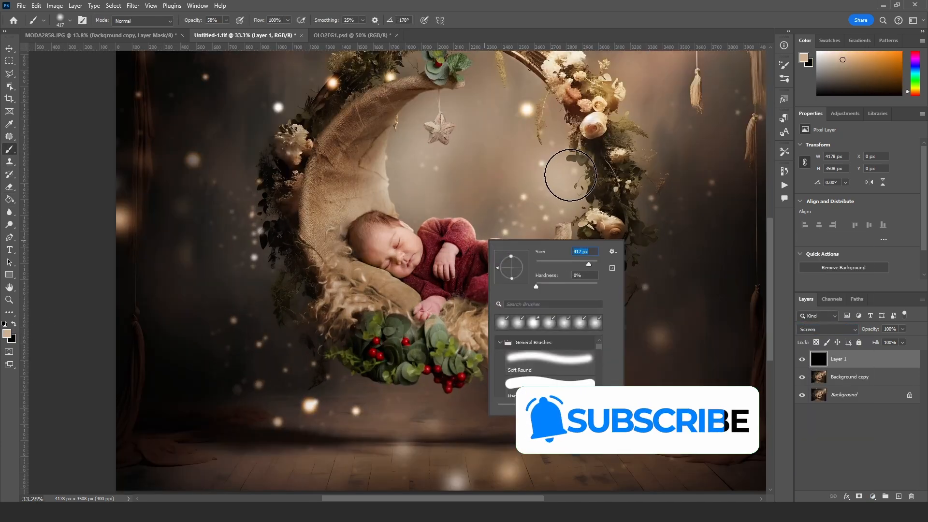
{"action": "left_click", "coordinate": [571, 174]}
{"action": "key", "text": "ctrl+z"}
{"action": "scroll", "coordinate": [556, 193], "scroll_direction": "down", "scroll_amount": 1}
{"action": "right_click", "coordinate": [542, 207]}
{"action": "left_click_drag", "start_coordinate": [646, 232], "coordinate": [648, 231]}
Try painting warm light inside the ring with the brush at 58% opacity
{"action": "left_click", "coordinate": [486, 215]}
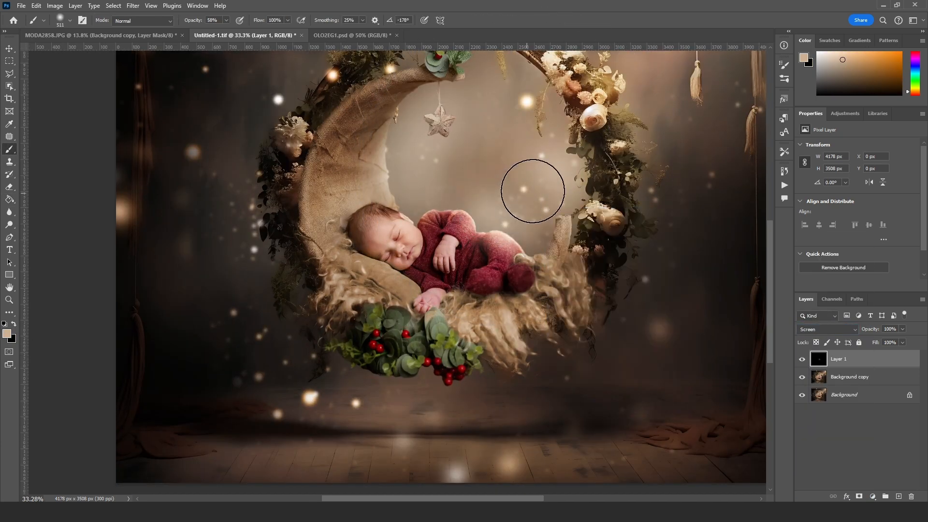
{"action": "left_click", "coordinate": [463, 200]}
{"action": "left_click_drag", "start_coordinate": [547, 182], "coordinate": [507, 225]}
{"action": "key", "text": "ctrl+z"}
{"action": "key", "text": "ctrl+z"}
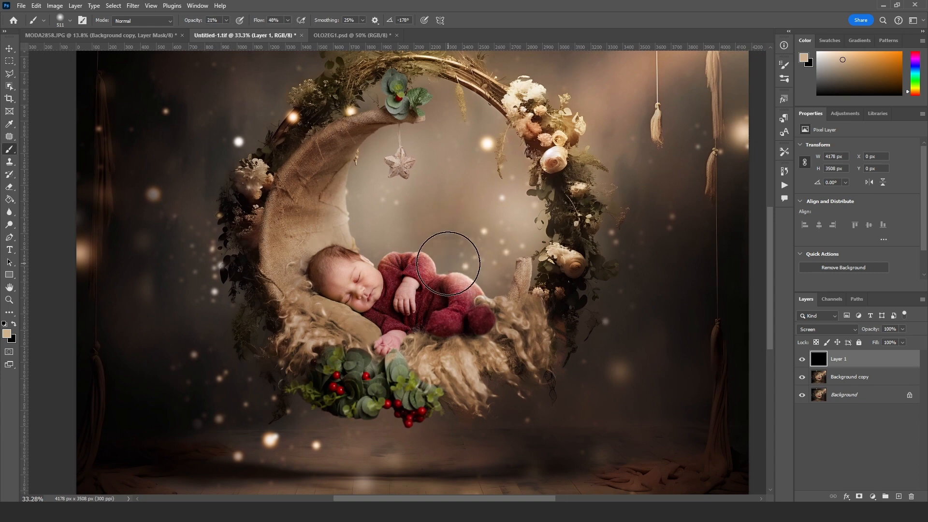
Paint a soft warm glow inside and around the ring with the brush at 21% opacity and 48% flow
{"action": "left_click_drag", "start_coordinate": [291, 32], "coordinate": [315, 32]}
{"action": "left_click", "coordinate": [473, 268]}
{"action": "mouse_move", "coordinate": [466, 232]}
{"action": "left_mouse_down"}
{"action": "mouse_move", "coordinate": [416, 213]}
{"action": "mouse_move", "coordinate": [493, 128]}
{"action": "mouse_move", "coordinate": [483, 150]}
{"action": "left_mouse_up"}
{"action": "scroll", "coordinate": [483, 149], "scroll_direction": "down", "scroll_amount": 1}
{"action": "left_click_drag", "start_coordinate": [578, 211], "coordinate": [669, 131]}
{"action": "left_click_drag", "start_coordinate": [491, 119], "coordinate": [459, 182]}
{"action": "mouse_move", "coordinate": [544, 206]}
{"action": "left_mouse_down"}
{"action": "mouse_move", "coordinate": [599, 166]}
{"action": "mouse_move", "coordinate": [636, 116]}
{"action": "left_mouse_up"}
{"action": "left_click_drag", "start_coordinate": [390, 319], "coordinate": [436, 250]}
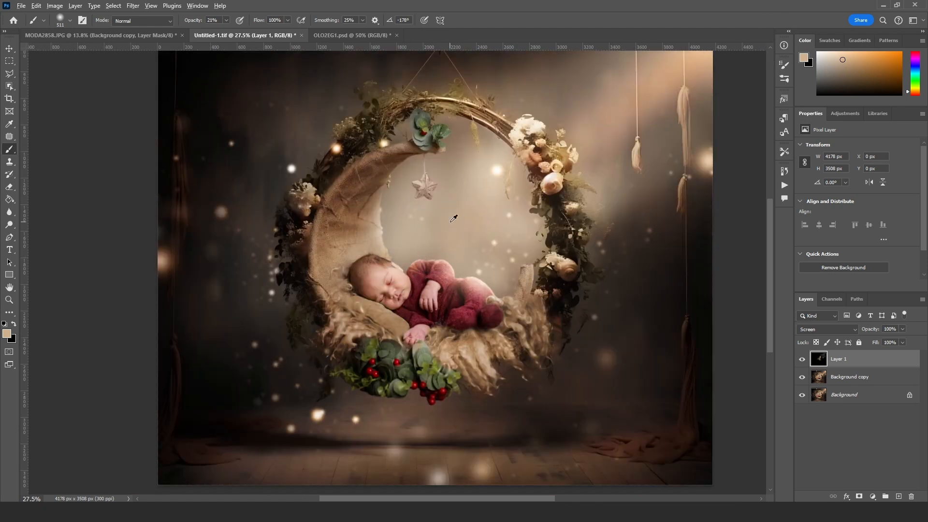
Lower the glow layer's opacity to 74% and erase the glow over the baby with a 385 px eraser
{"action": "scroll", "coordinate": [515, 275], "scroll_direction": "up", "scroll_amount": 1}
{"action": "left_click", "coordinate": [902, 329]}
{"action": "left_click_drag", "start_coordinate": [905, 340], "coordinate": [892, 341]}
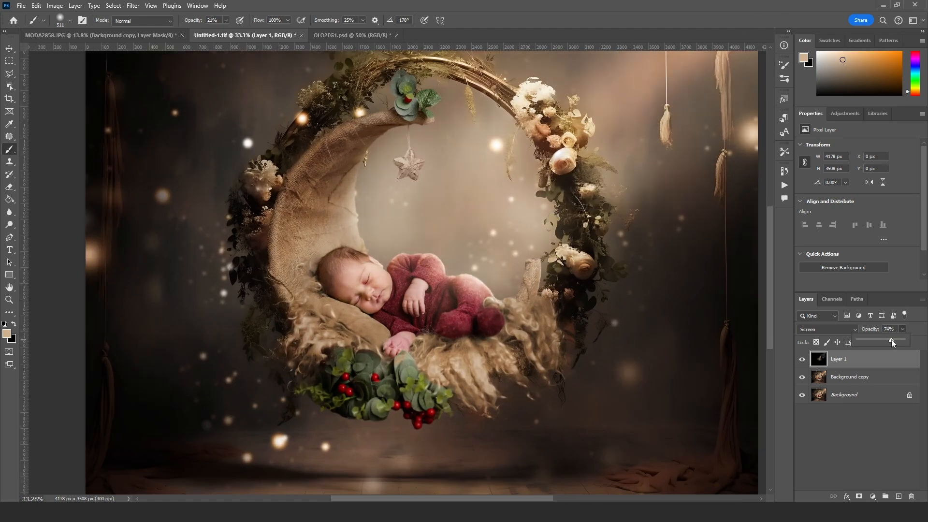
{"action": "right_click", "coordinate": [471, 334]}
{"action": "left_click_drag", "start_coordinate": [559, 353], "coordinate": [568, 352]}
{"action": "left_click_drag", "start_coordinate": [415, 349], "coordinate": [440, 310]}
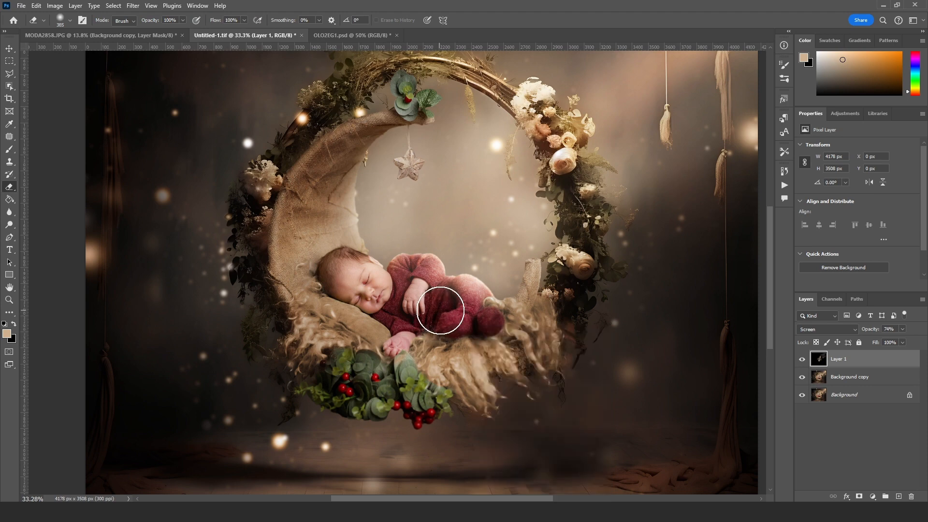
{"action": "scroll", "coordinate": [456, 313], "scroll_direction": "down", "scroll_amount": 1}
{"action": "scroll", "coordinate": [464, 314], "scroll_direction": "up", "scroll_amount": 3}
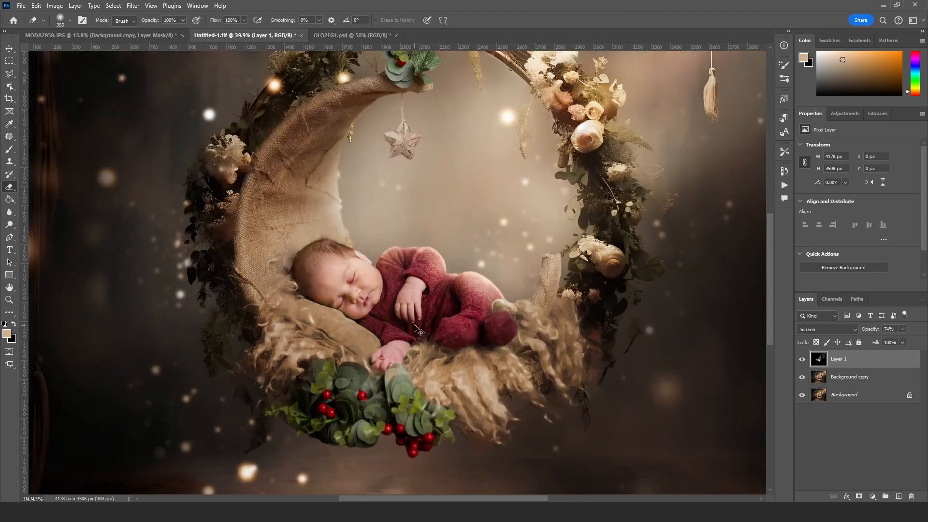
{"action": "left_click_drag", "start_coordinate": [390, 265], "coordinate": [333, 266]}
{"action": "left_click_drag", "start_coordinate": [438, 241], "coordinate": [483, 242]}
Touch up the glow inside the ring with the 511 px brush at 10% opacity
{"action": "left_click", "coordinate": [9, 149]}
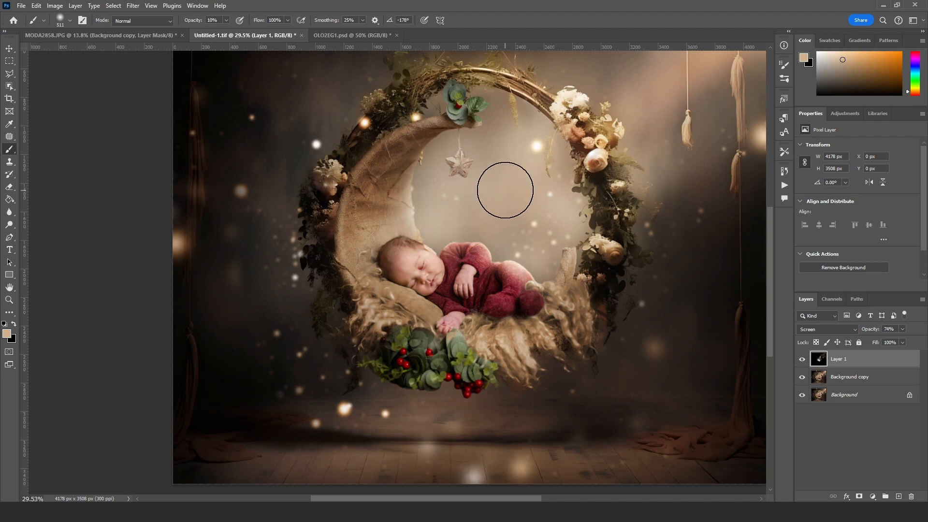
{"action": "scroll", "coordinate": [629, 149], "scroll_direction": "up", "scroll_amount": 1}
{"action": "scroll", "coordinate": [454, 178], "scroll_direction": "down", "scroll_amount": 4}
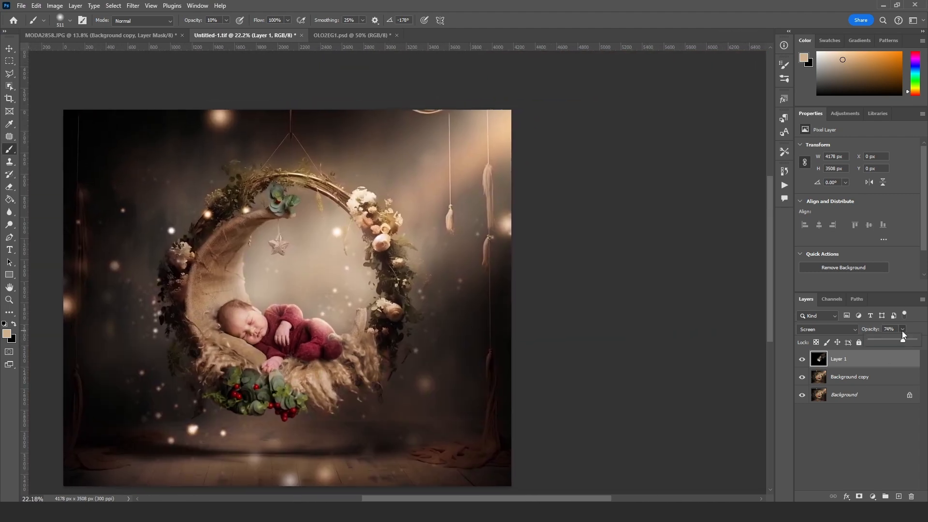
Reduce the glow layer's opacity to 58% and compare the picture without and with it
{"action": "left_click", "coordinate": [902, 330]}
{"action": "left_click_drag", "start_coordinate": [903, 340], "coordinate": [895, 340]}
{"action": "left_click", "coordinate": [802, 359]}
{"action": "left_click", "coordinate": [802, 359]}
{"action": "scroll", "coordinate": [327, 305], "scroll_direction": "up", "scroll_amount": 3}
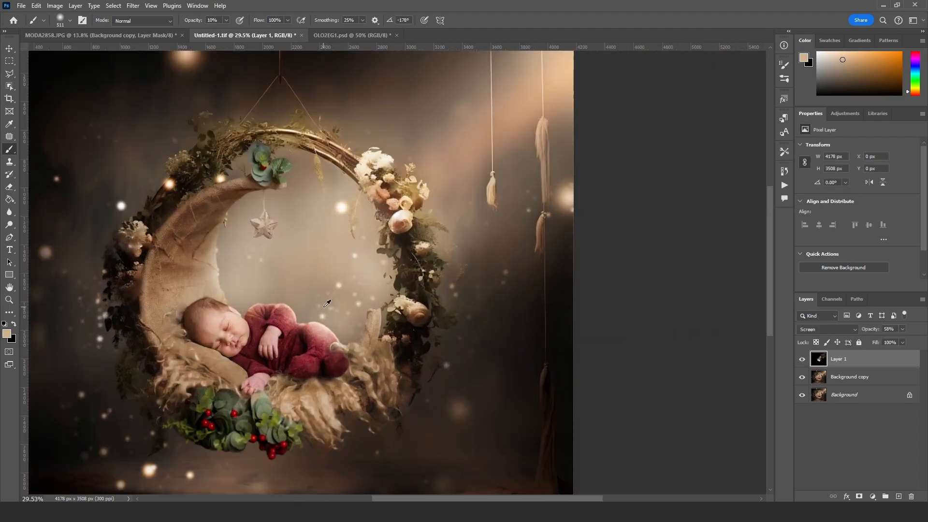
Flatten the image and add a Selective Color adjustment with Reds at cyan -28, magenta -12, yellow -4 and black +7
{"action": "key", "text": "z"}
{"action": "left_click_drag", "start_coordinate": [327, 305], "coordinate": [406, 246]}
{"action": "left_click", "coordinate": [396, 333], "text": "alt"}
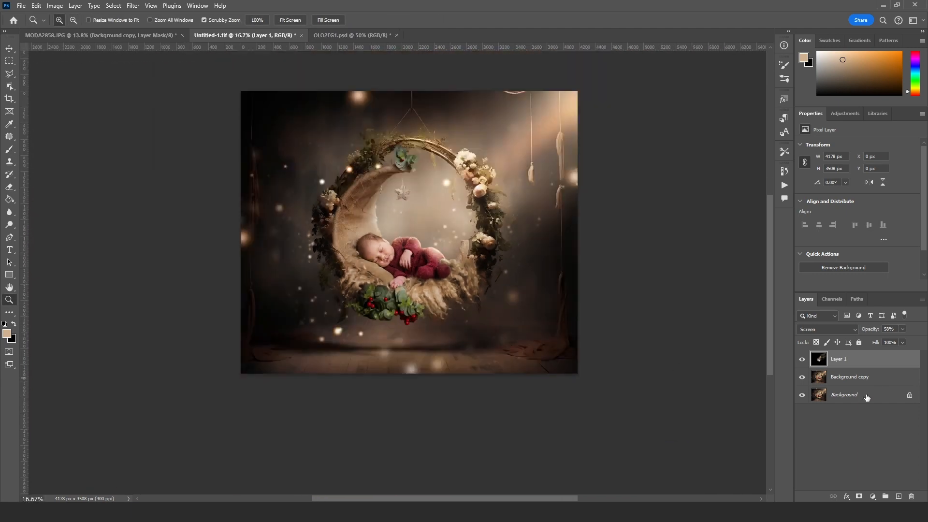
{"action": "left_click", "coordinate": [872, 497]}
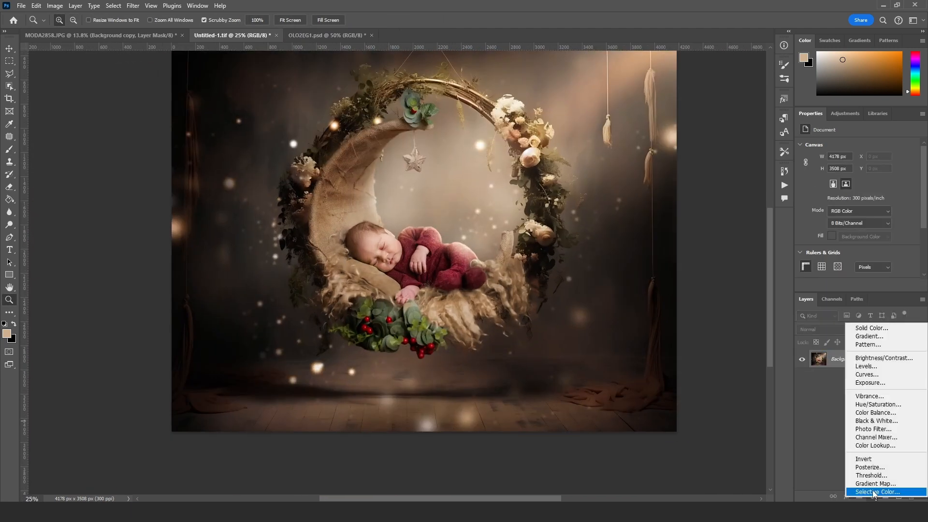
{"action": "left_click", "coordinate": [831, 492]}
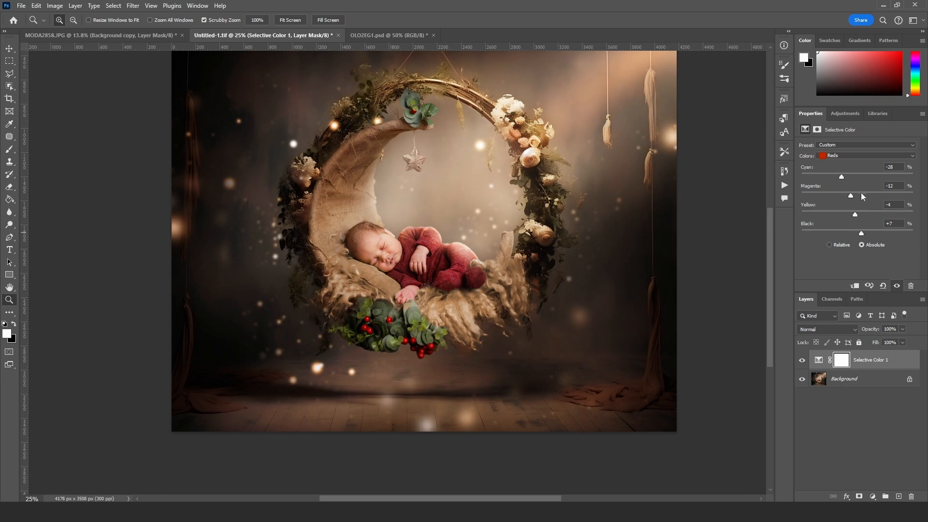
Set the Selective Color Neutrals to cyan -7, magenta -4, yellow -3 and black +5
{"action": "left_click", "coordinate": [865, 155]}
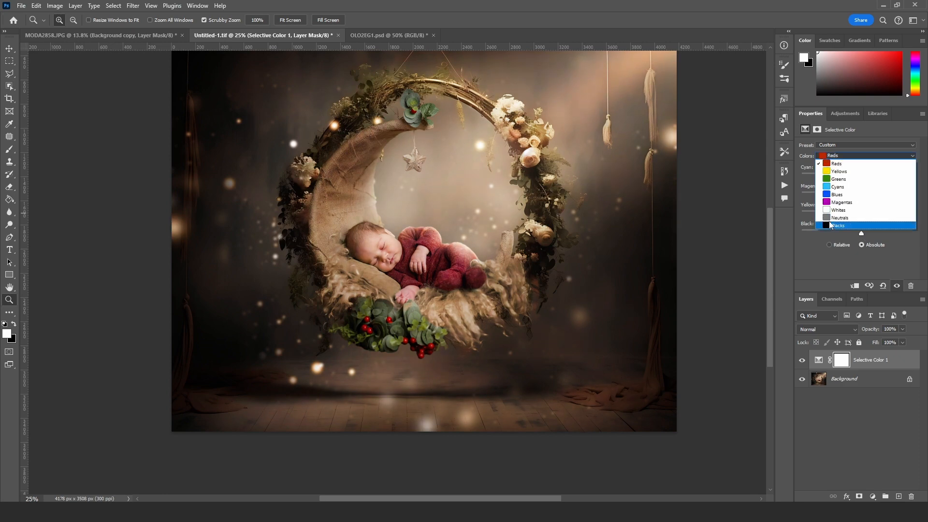
{"action": "left_click", "coordinate": [851, 213]}
{"action": "left_click_drag", "start_coordinate": [858, 234], "coordinate": [861, 235]}
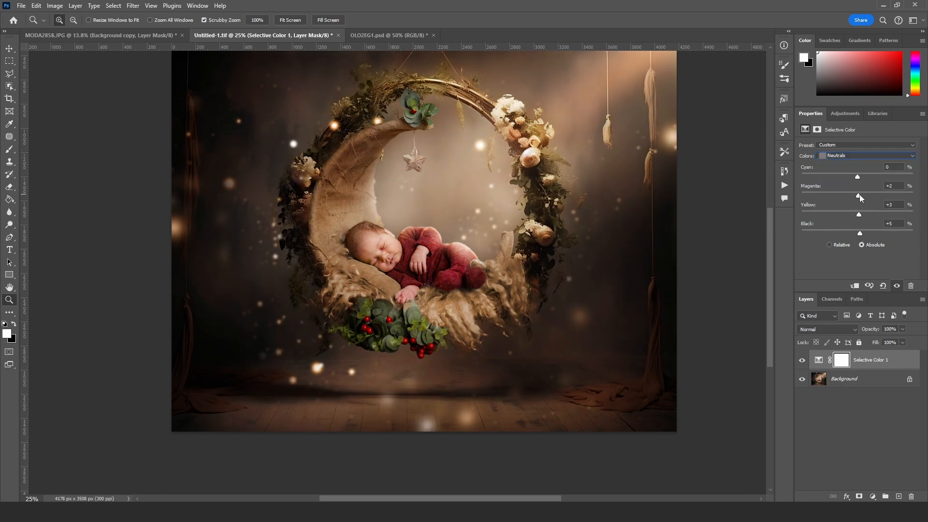
{"action": "left_click_drag", "start_coordinate": [859, 196], "coordinate": [854, 196]}
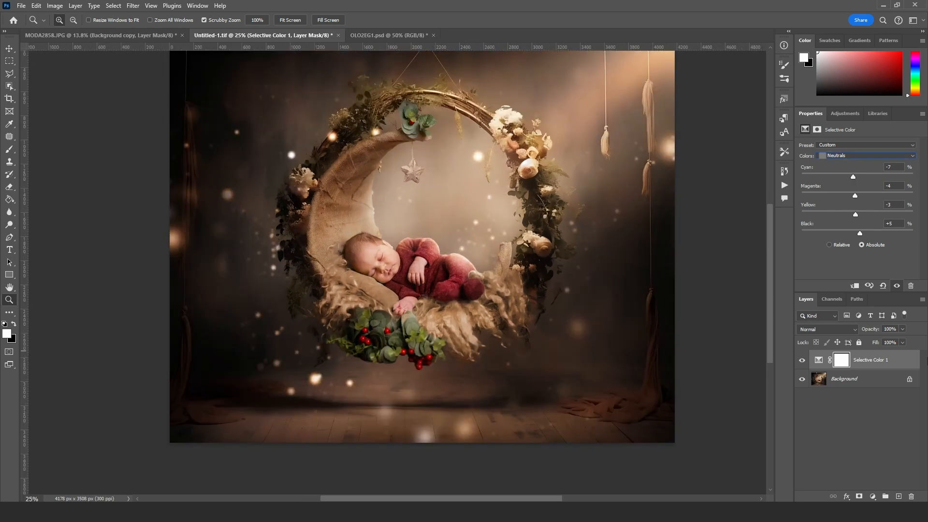
Set the Selective Color Blacks to cyan -2, magenta -1, yellow -3 and black +4
{"action": "left_click", "coordinate": [865, 155]}
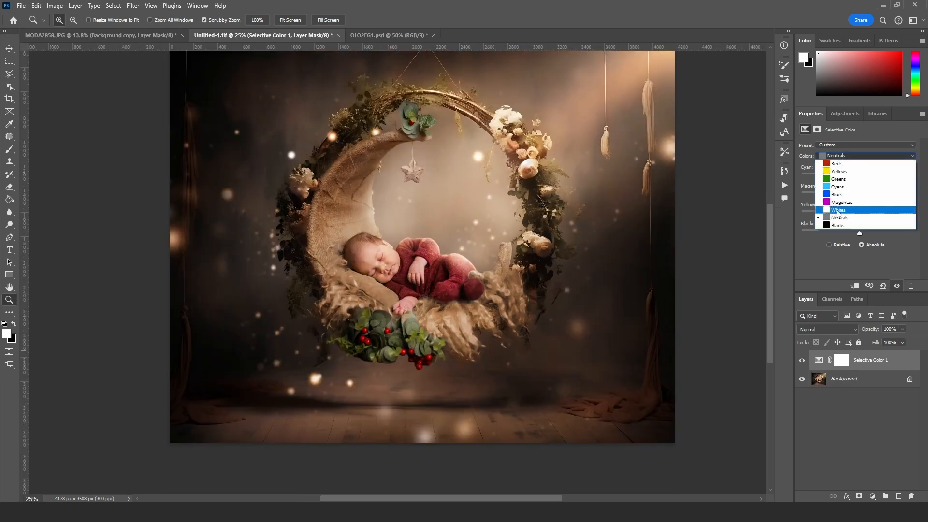
{"action": "left_click", "coordinate": [851, 223]}
{"action": "left_click_drag", "start_coordinate": [857, 233], "coordinate": [859, 234]}
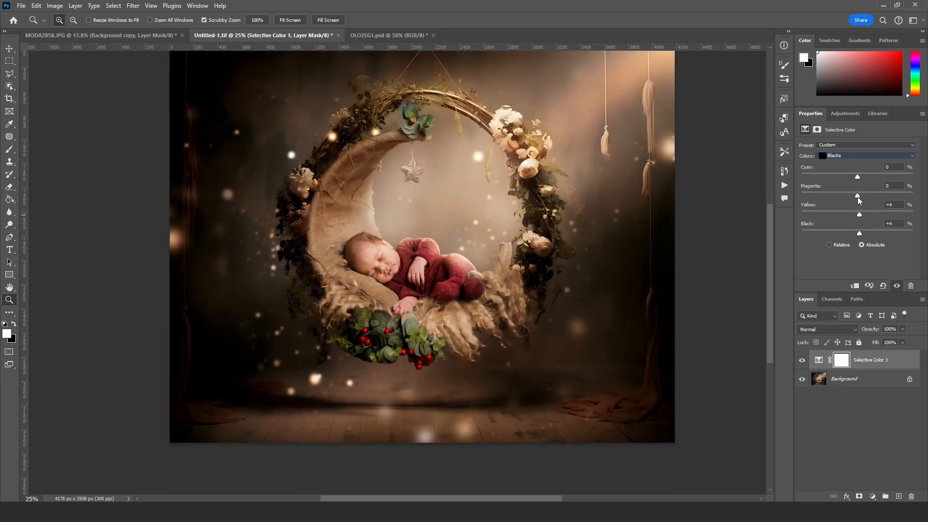
{"action": "left_click_drag", "start_coordinate": [858, 196], "coordinate": [857, 177]}
{"action": "left_click_drag", "start_coordinate": [857, 196], "coordinate": [855, 196]}
{"action": "left_click_drag", "start_coordinate": [859, 215], "coordinate": [855, 215]}
{"action": "scroll", "coordinate": [445, 241], "scroll_direction": "down", "scroll_amount": 1}
{"action": "scroll", "coordinate": [422, 212], "scroll_direction": "up", "scroll_amount": 1}
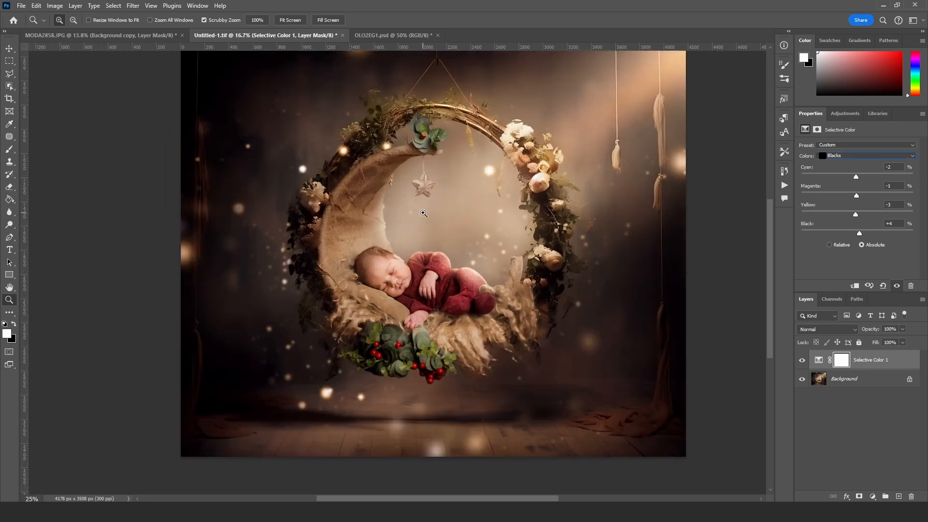
Lower the Selective Color layer's opacity to 79% and set the yellow of its Neutrals to +2
{"action": "scroll", "coordinate": [446, 222], "scroll_direction": "down", "scroll_amount": 1}
{"action": "left_click", "coordinate": [865, 155]}
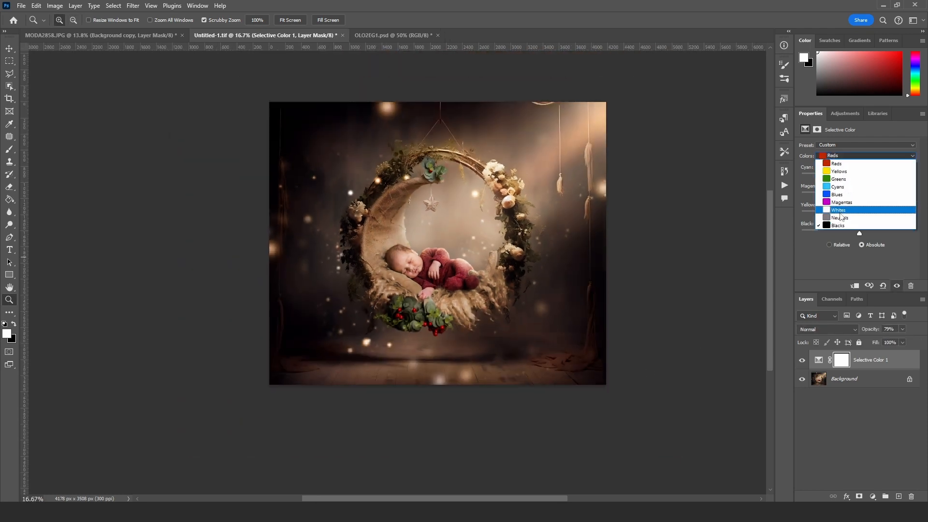
{"action": "left_click", "coordinate": [860, 217]}
{"action": "scroll", "coordinate": [406, 300], "scroll_direction": "up", "scroll_amount": 1}
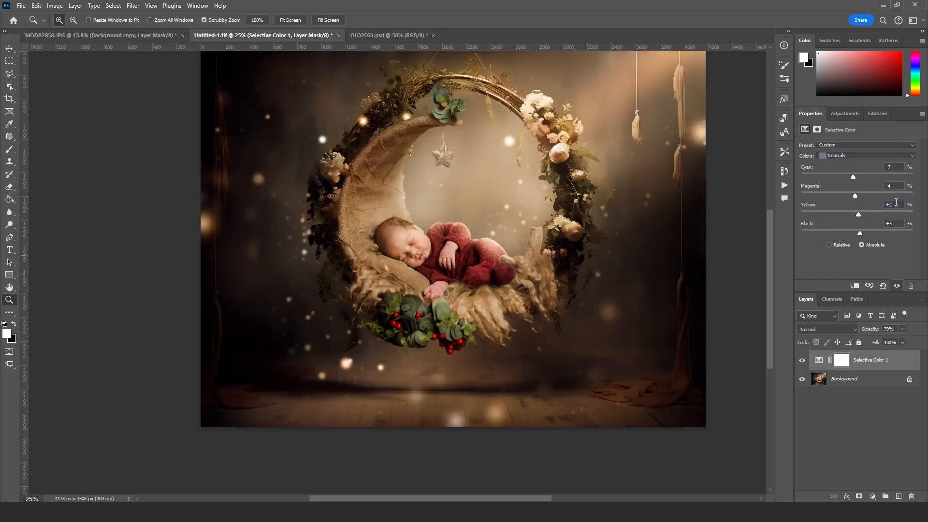
Flatten the color-graded picture into a single background layer and check the overall result
{"action": "scroll", "coordinate": [659, 214], "scroll_direction": "up", "scroll_amount": 1}
{"action": "scroll", "coordinate": [512, 242], "scroll_direction": "down", "scroll_amount": 1}
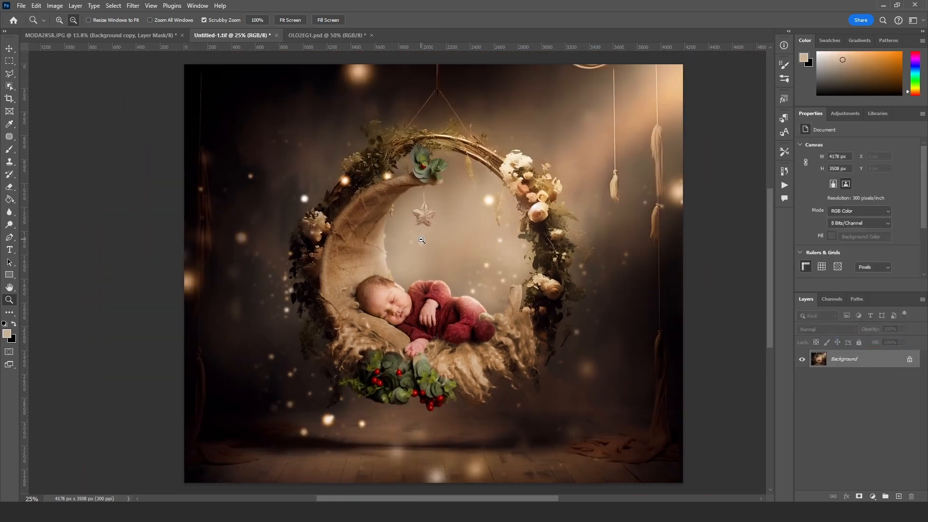
{"action": "scroll", "coordinate": [450, 289], "scroll_direction": "down", "scroll_amount": 1}
{"action": "scroll", "coordinate": [449, 288], "scroll_direction": "up", "scroll_amount": 1}
{"action": "scroll", "coordinate": [542, 336], "scroll_direction": "down", "scroll_amount": 1}
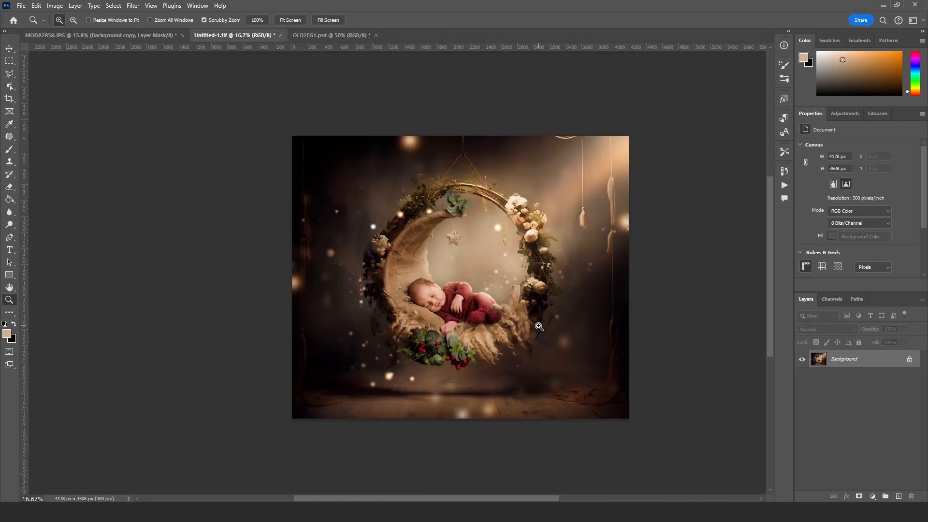
{"action": "scroll", "coordinate": [526, 339], "scroll_direction": "up", "scroll_amount": 1}
Add the text "SOHEILVFX ART WORK" on the floor area below the ring
{"action": "left_click", "coordinate": [10, 249]}
{"action": "left_click", "coordinate": [418, 400]}
{"action": "key", "text": "BackSpace"}
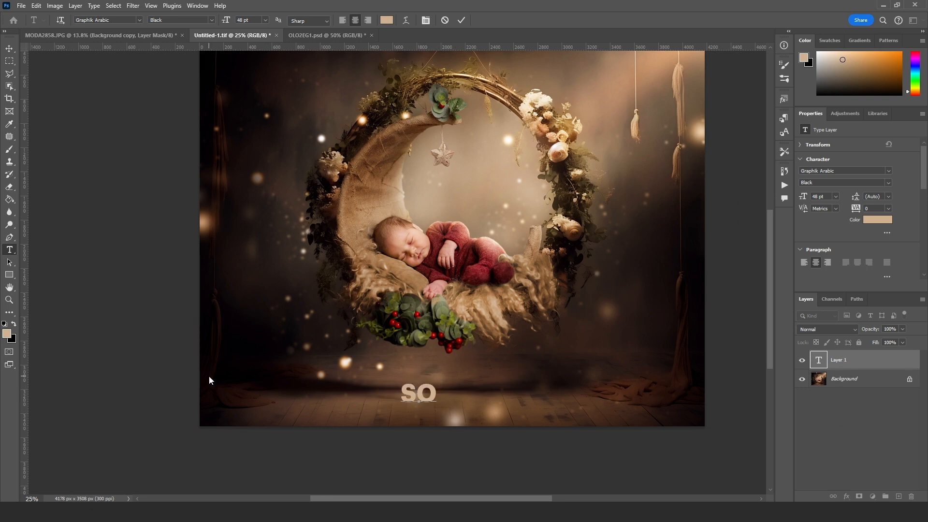
{"action": "type", "text": "SOHEILVFX ART"}
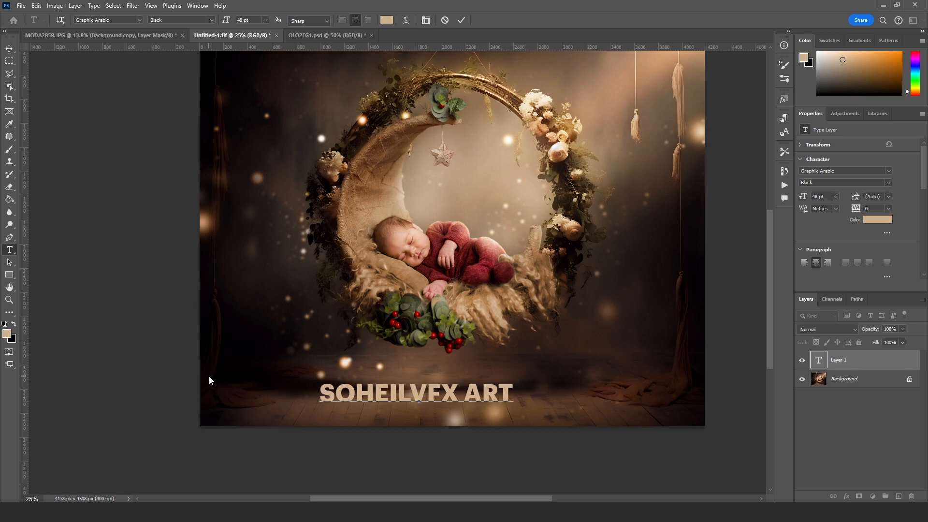
{"action": "type", "text": " WORK"}
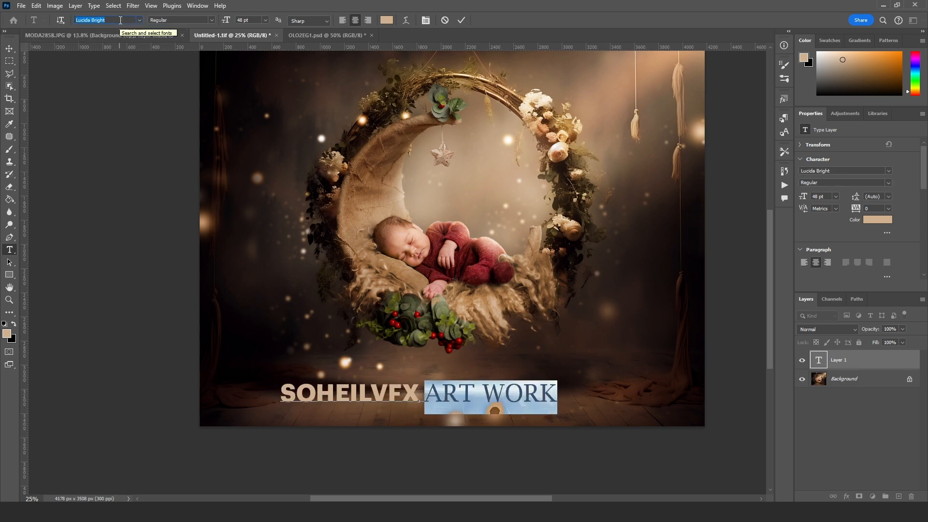
Style the signature with contrasting fonts, using a bold face for SOHEILVFX and a thin sans-serif for ART WORK
{"action": "left_click_drag", "start_coordinate": [434, 392], "coordinate": [200, 382]}
{"action": "left_click", "coordinate": [140, 20]}
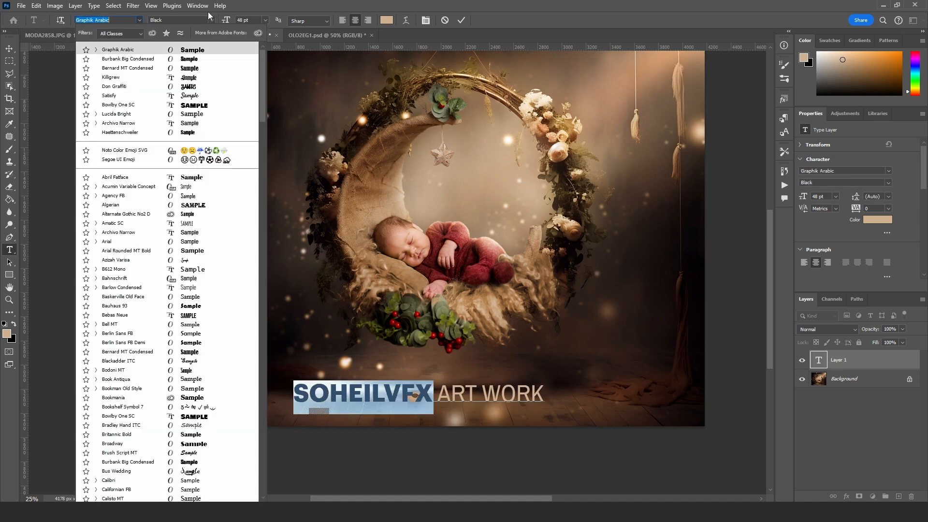
{"action": "left_click", "coordinate": [210, 21]}
{"action": "left_click", "coordinate": [210, 20]}
{"action": "left_click", "coordinate": [139, 21]}
{"action": "scroll", "coordinate": [183, 334], "scroll_direction": "down", "scroll_amount": 5}
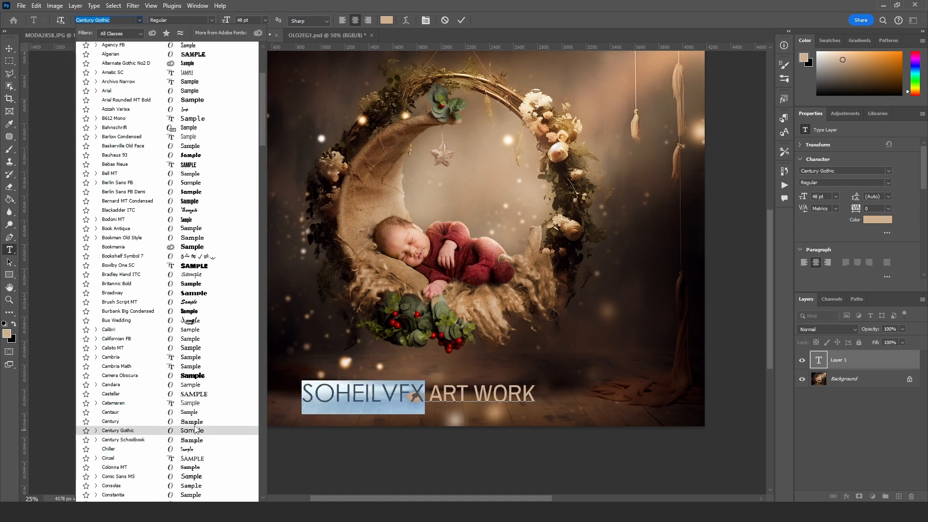
{"action": "left_click", "coordinate": [188, 404]}
Scale the signature text down to 11.02 pt and set its tracking to 600
{"action": "left_click", "coordinate": [8, 50]}
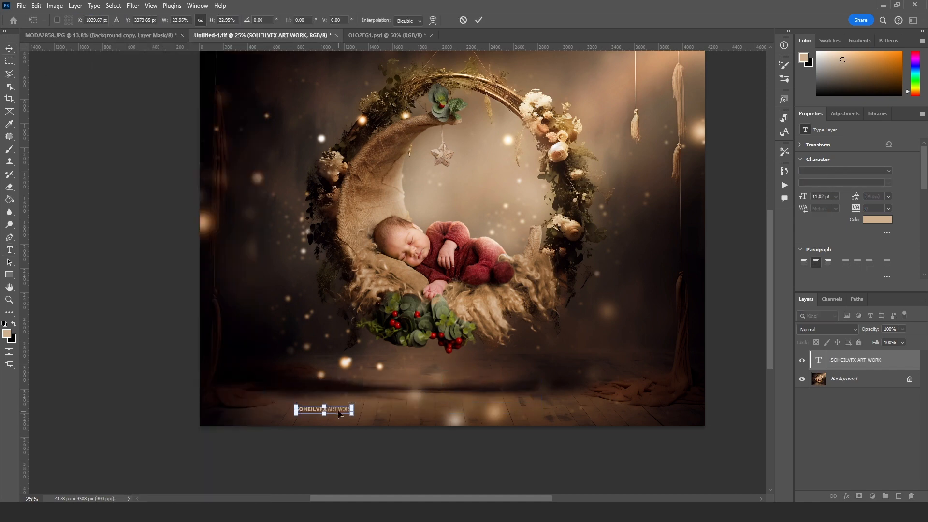
{"action": "left_click", "coordinate": [198, 6]}
{"action": "left_click", "coordinate": [213, 119]}
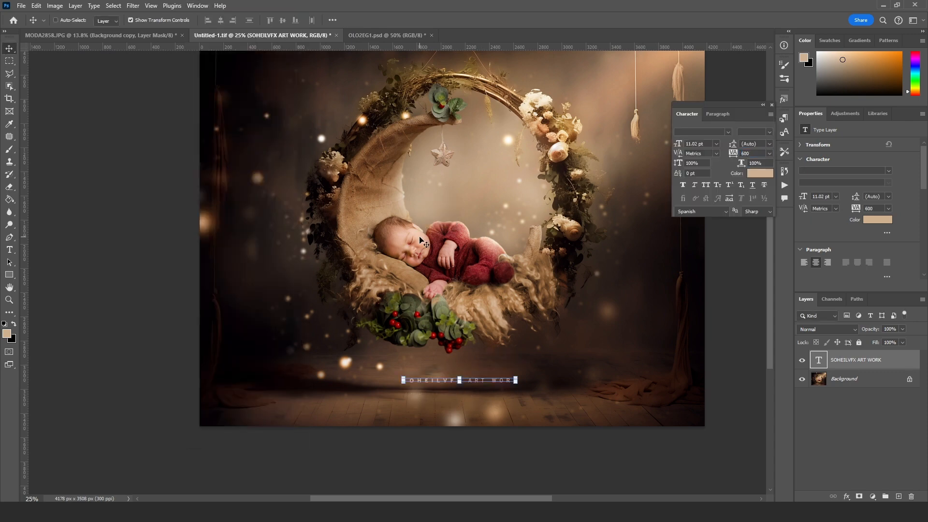
Place the signature centered near the picture's lower edge, check the whole composition and put away the character settings
{"action": "left_click_drag", "start_coordinate": [506, 306], "coordinate": [509, 306]}
{"action": "key", "text": "z"}
{"action": "left_click", "coordinate": [436, 211], "text": "alt"}
{"action": "left_click_drag", "start_coordinate": [438, 215], "coordinate": [433, 260]}
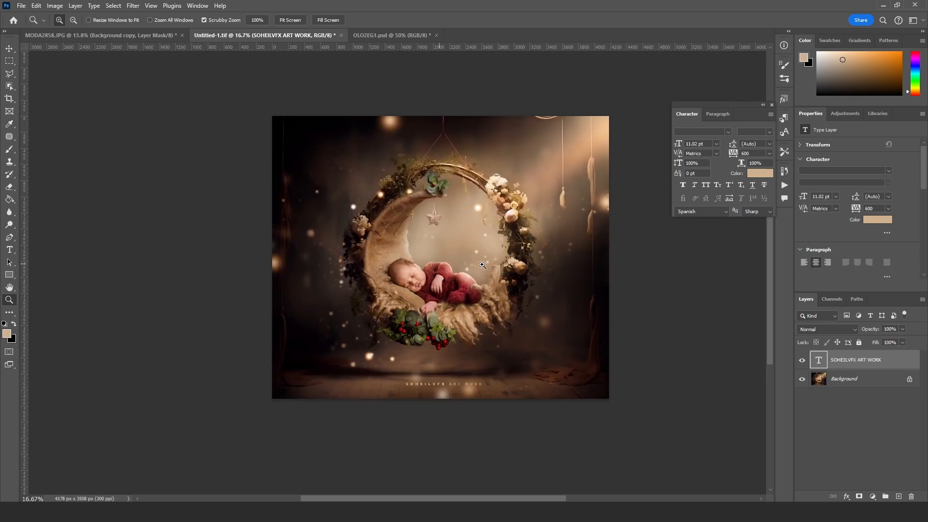
{"action": "left_click", "coordinate": [771, 105]}
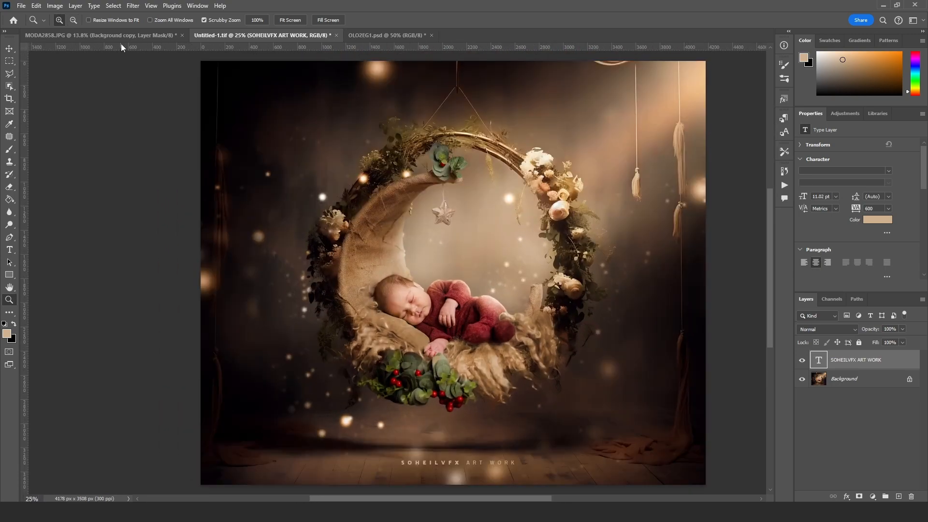